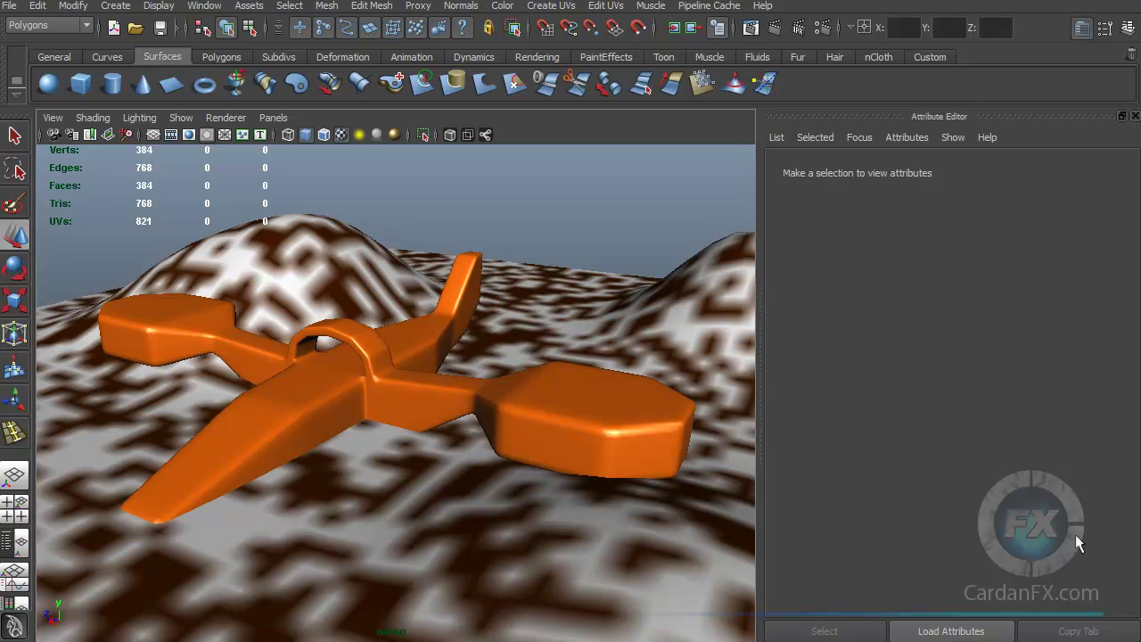
- Select the orange aircraft and examine it above the terrain from several angles
{"action": "left_click", "coordinate": [392, 428]}
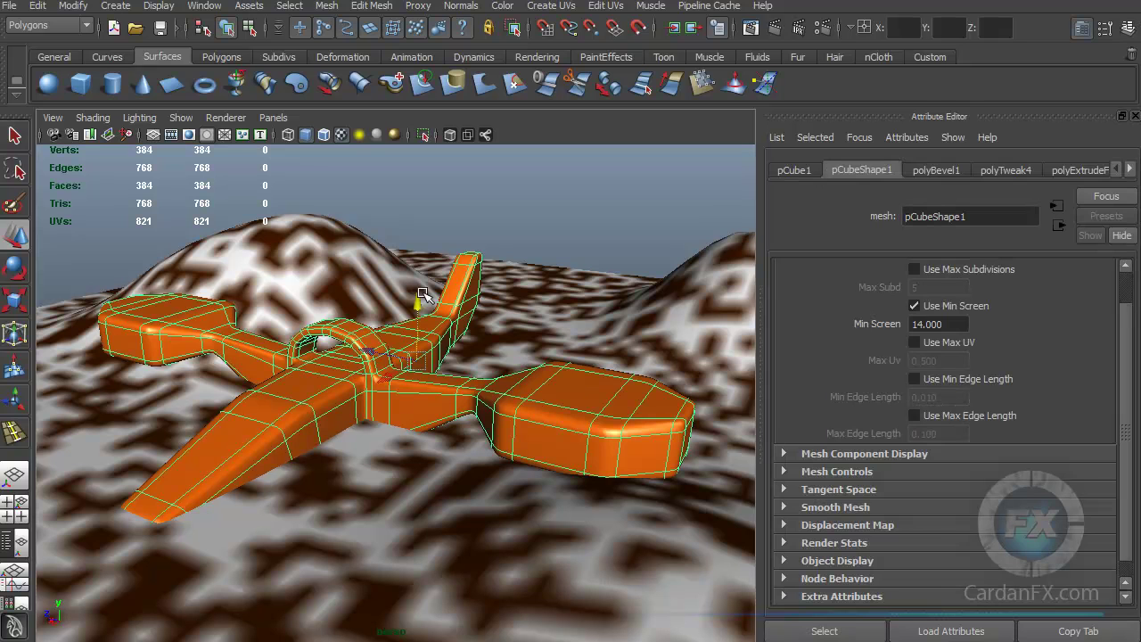
{"action": "left_click_drag", "start_coordinate": [416, 306], "coordinate": [424, 347], "text": "alt"}
{"action": "middle_click_drag", "start_coordinate": [423, 347], "coordinate": [423, 430], "text": "alt"}
{"action": "left_click_drag", "start_coordinate": [412, 286], "coordinate": [535, 423], "text": "alt"}
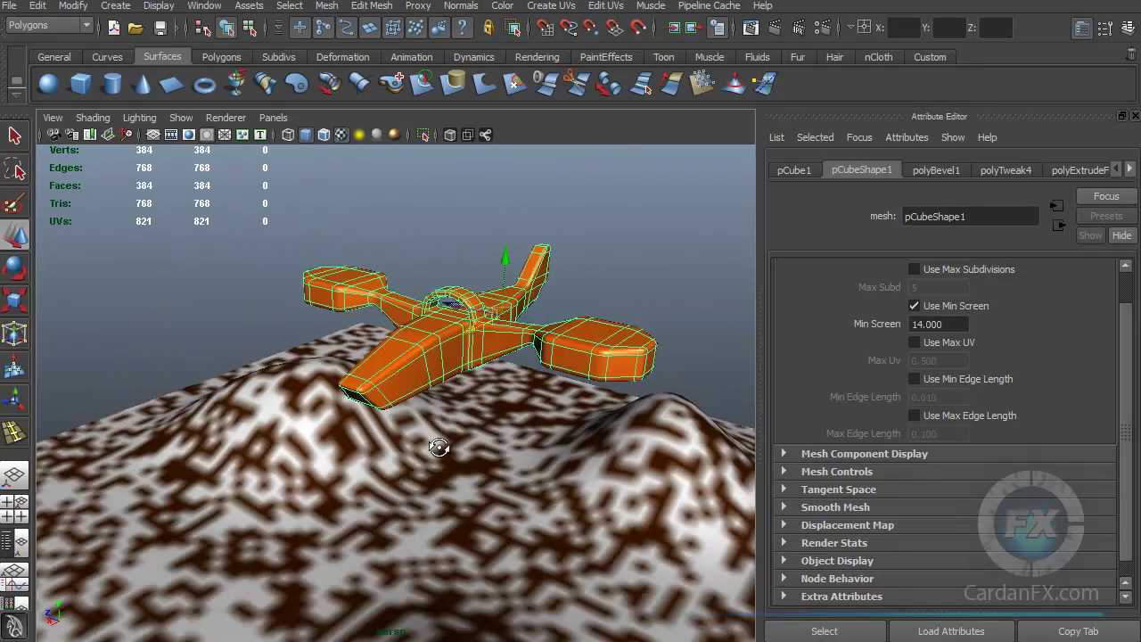
{"action": "mouse_move", "coordinate": [440, 449]}
{"action": "left_mouse_down", "text": "alt"}
{"action": "mouse_move", "coordinate": [433, 433]}
{"action": "mouse_move", "coordinate": [396, 453]}
{"action": "mouse_move", "coordinate": [458, 424]}
{"action": "mouse_move", "coordinate": [433, 447]}
{"action": "left_mouse_up", "text": "alt"}
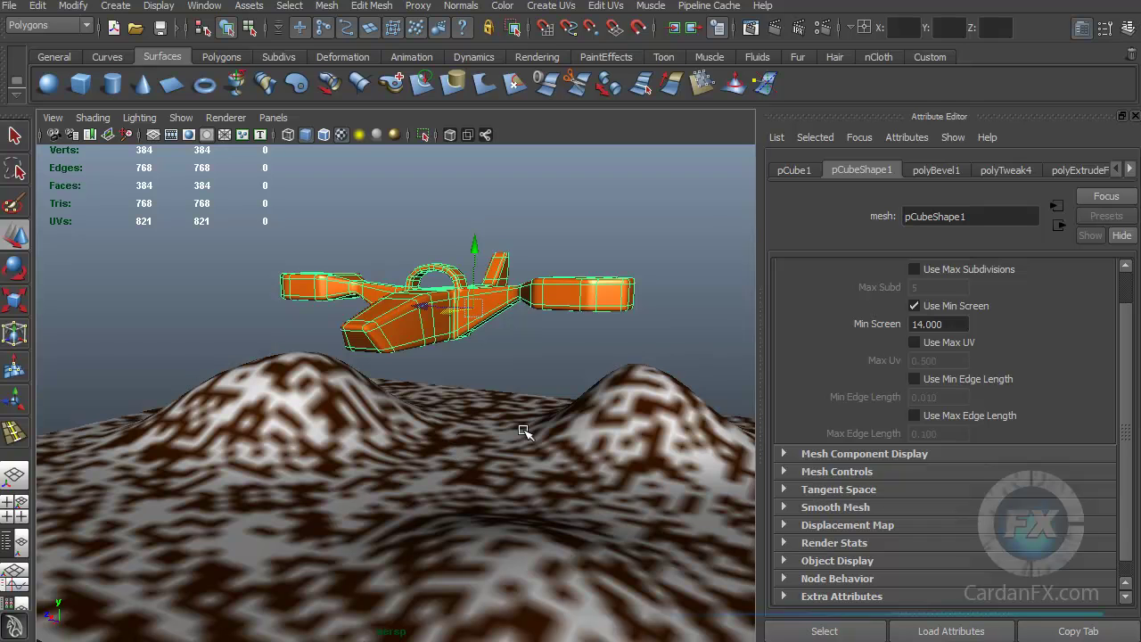
{"action": "mouse_move", "coordinate": [521, 434]}
{"action": "left_mouse_down", "text": "alt"}
{"action": "mouse_move", "coordinate": [560, 433]}
{"action": "mouse_move", "coordinate": [512, 458]}
{"action": "mouse_move", "coordinate": [498, 434]}
{"action": "mouse_move", "coordinate": [500, 466]}
{"action": "mouse_move", "coordinate": [537, 449]}
{"action": "mouse_move", "coordinate": [469, 441]}
{"action": "mouse_move", "coordinate": [525, 426]}
{"action": "left_mouse_up", "text": "alt"}
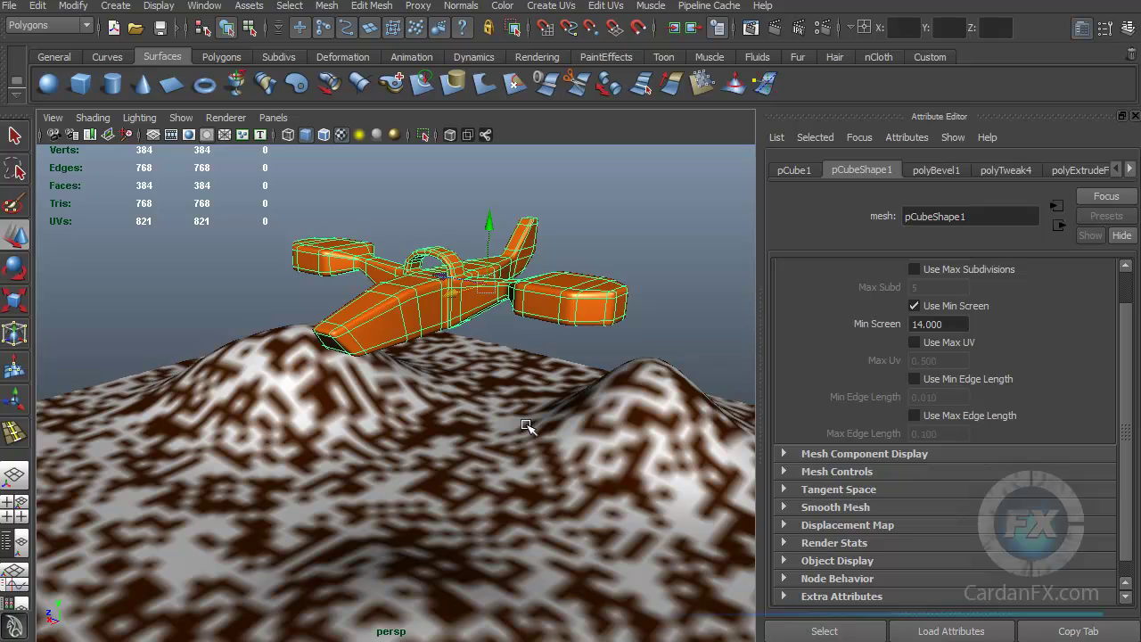
{"action": "left_click_drag", "start_coordinate": [588, 435], "coordinate": [481, 450], "text": "alt"}
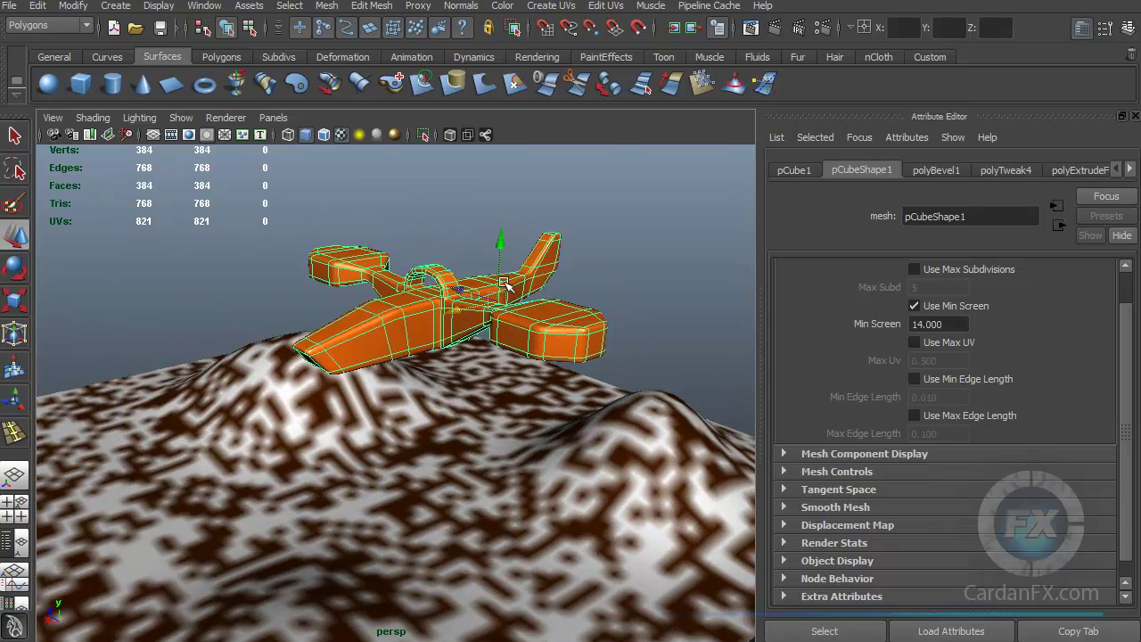
{"action": "left_click_drag", "start_coordinate": [439, 408], "coordinate": [460, 400], "text": "alt"}
{"action": "left_click_drag", "start_coordinate": [443, 268], "coordinate": [542, 387], "text": "alt"}
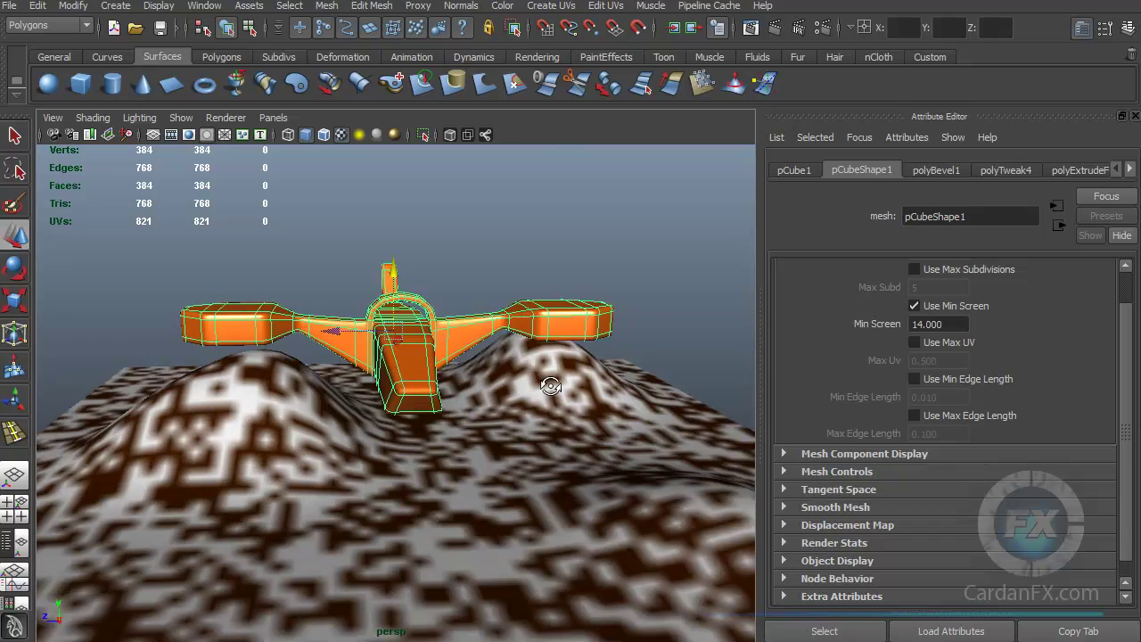
{"action": "left_click_drag", "start_coordinate": [513, 423], "coordinate": [453, 398], "text": "alt"}
- Delete the NURBS terrain plane beneath the aircraft
{"action": "left_click", "coordinate": [499, 481]}
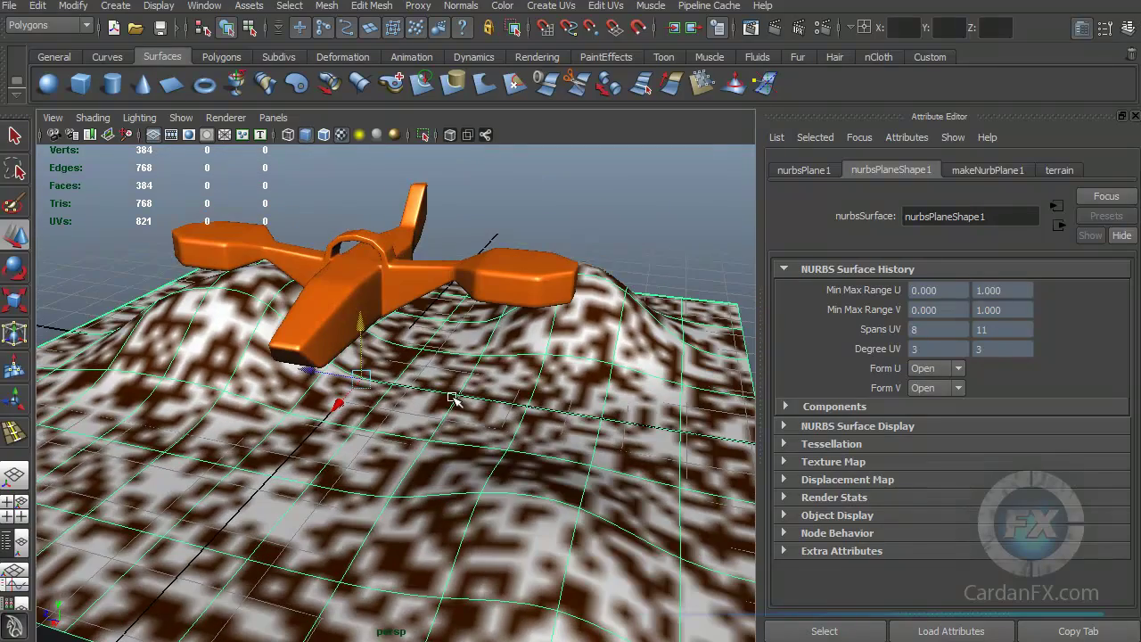
{"action": "key", "text": "Delete"}
{"action": "left_click_drag", "start_coordinate": [384, 387], "coordinate": [419, 396], "text": "alt"}
- Select the aircraft mesh and center its pivot
{"action": "left_click", "coordinate": [398, 377]}
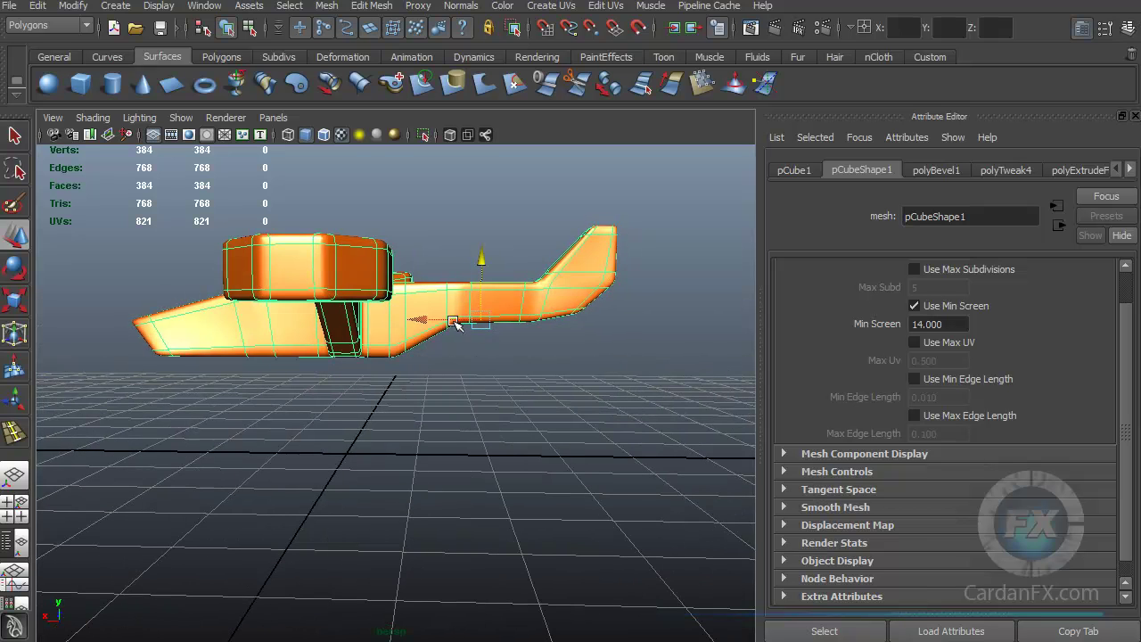
{"action": "left_click_drag", "start_coordinate": [485, 249], "coordinate": [365, 245], "text": "alt"}
{"action": "left_click", "coordinate": [16, 270]}
{"action": "left_click_drag", "start_coordinate": [395, 321], "coordinate": [270, 309], "text": "alt"}
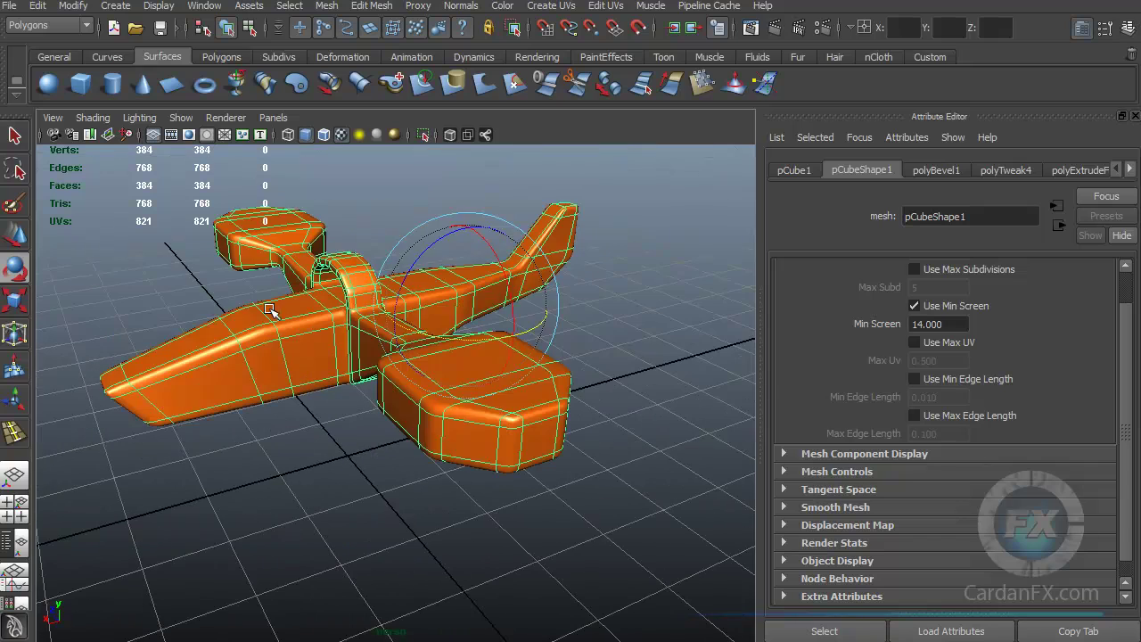
{"action": "left_click", "coordinate": [15, 235]}
{"action": "left_click_drag", "start_coordinate": [447, 367], "coordinate": [426, 338], "text": "alt"}
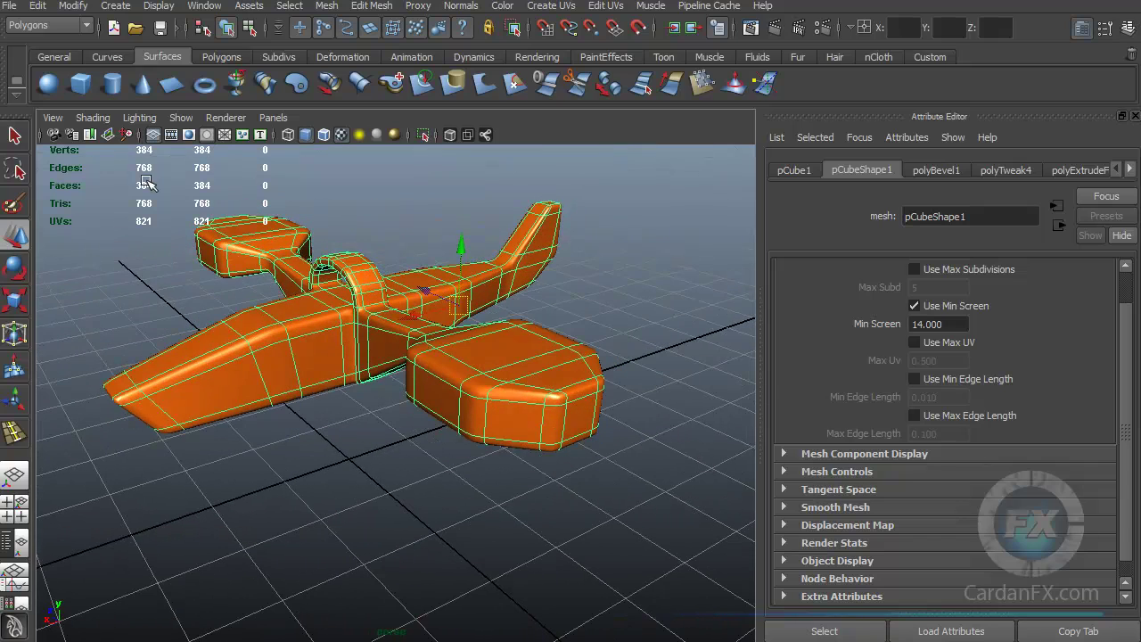
{"action": "left_click", "coordinate": [64, 7]}
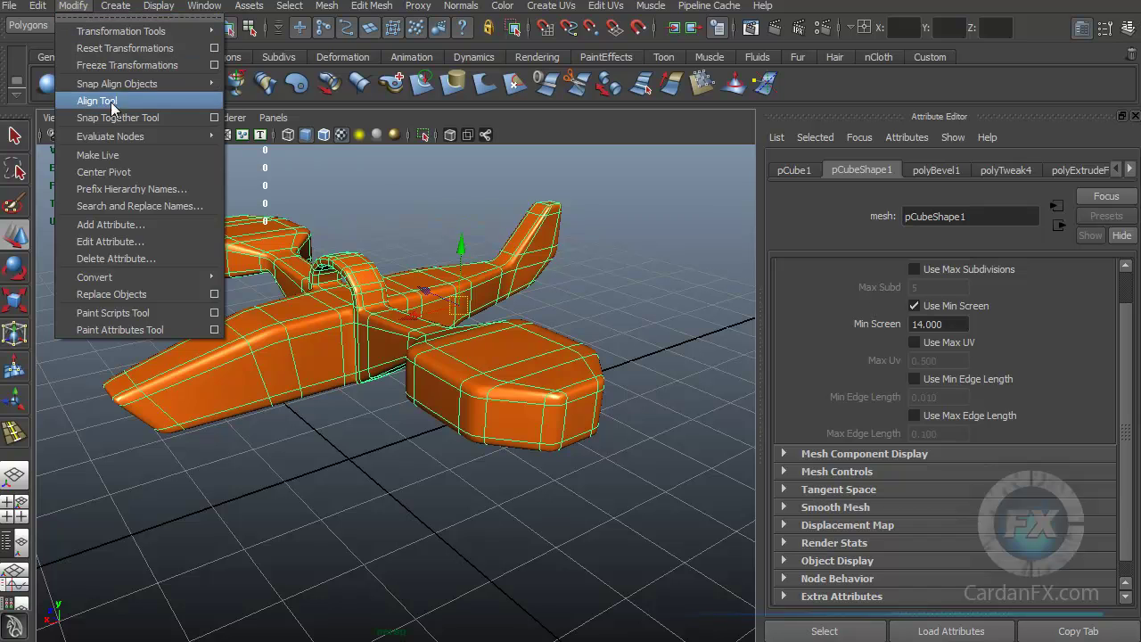
{"action": "left_click", "coordinate": [118, 176]}
{"action": "left_click_drag", "start_coordinate": [374, 294], "coordinate": [403, 317], "text": "alt"}
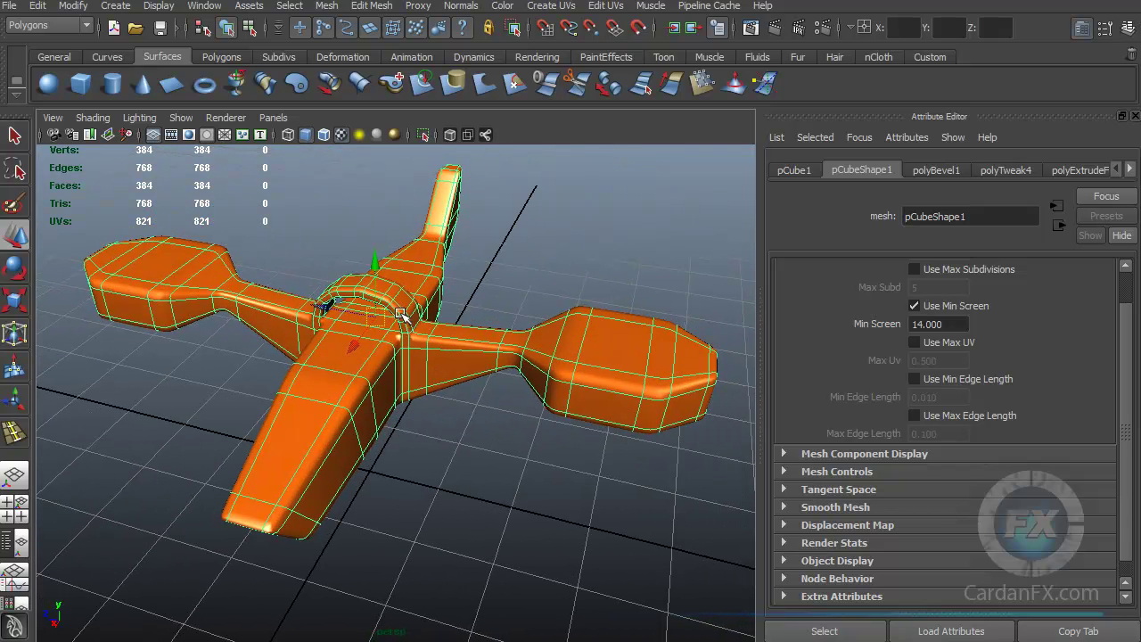
- Set the aircraft's X and Y translation to 0
{"action": "left_click", "coordinate": [791, 171]}
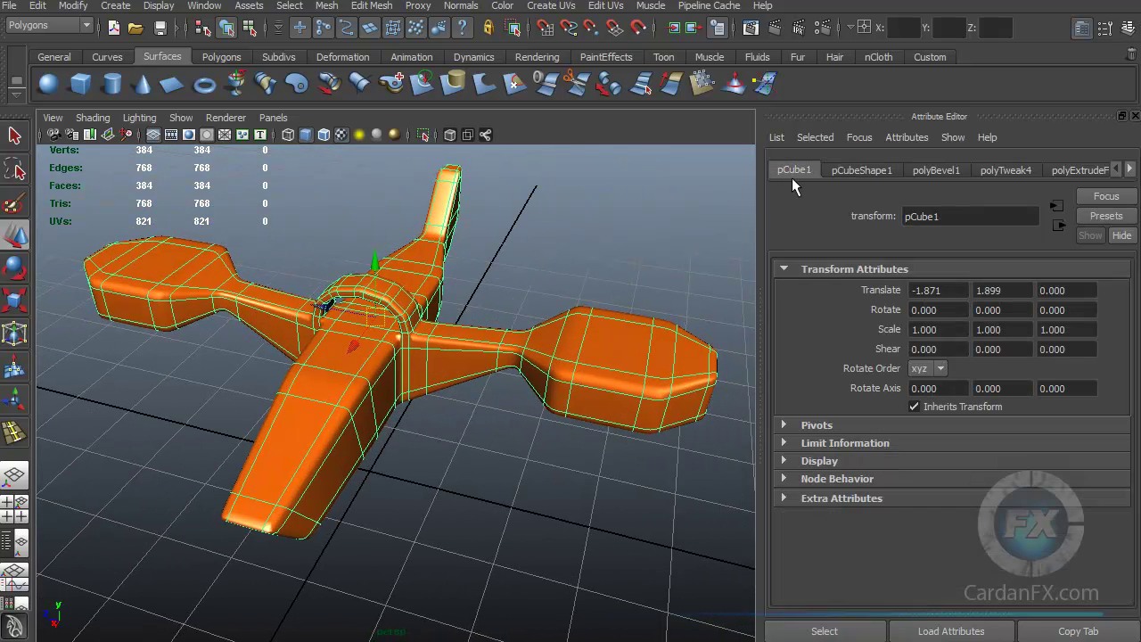
{"action": "double_click", "coordinate": [953, 292]}
{"action": "type", "text": "0"}
{"action": "left_click", "coordinate": [1015, 290]}
{"action": "double_click", "coordinate": [1011, 292]}
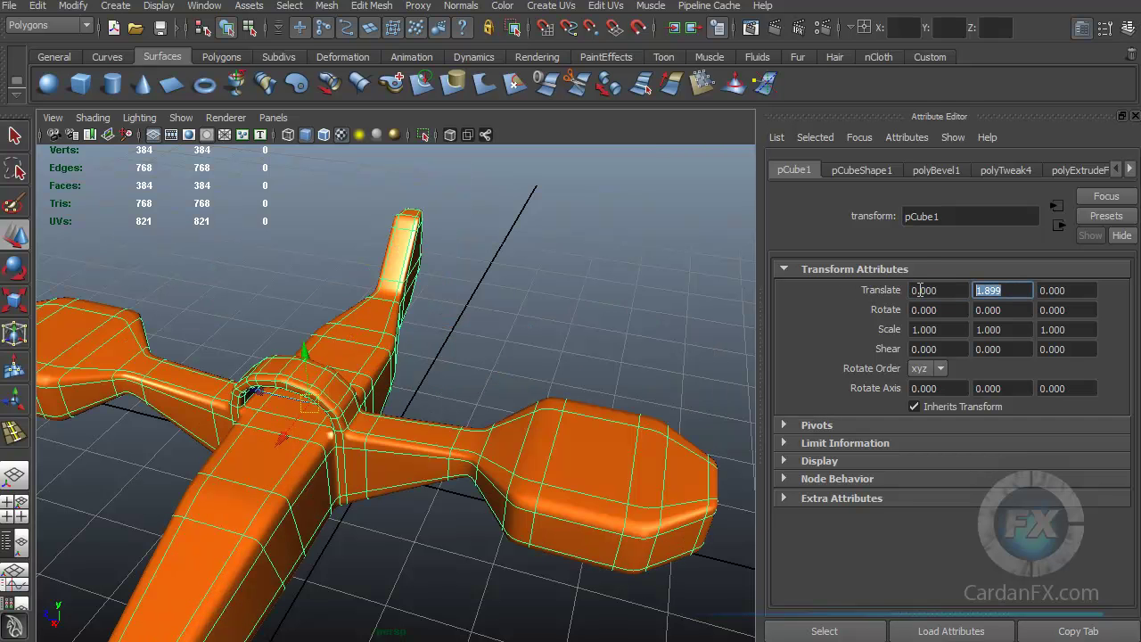
{"action": "type", "text": "0"}
{"action": "key", "text": "Return"}
- Shift the aircraft to about -1.626 in X and place its pivot where the wings meet the fuselage
{"action": "left_click_drag", "start_coordinate": [552, 345], "coordinate": [372, 321], "text": "alt"}
{"action": "left_click_drag", "start_coordinate": [522, 350], "coordinate": [393, 331], "text": "alt"}
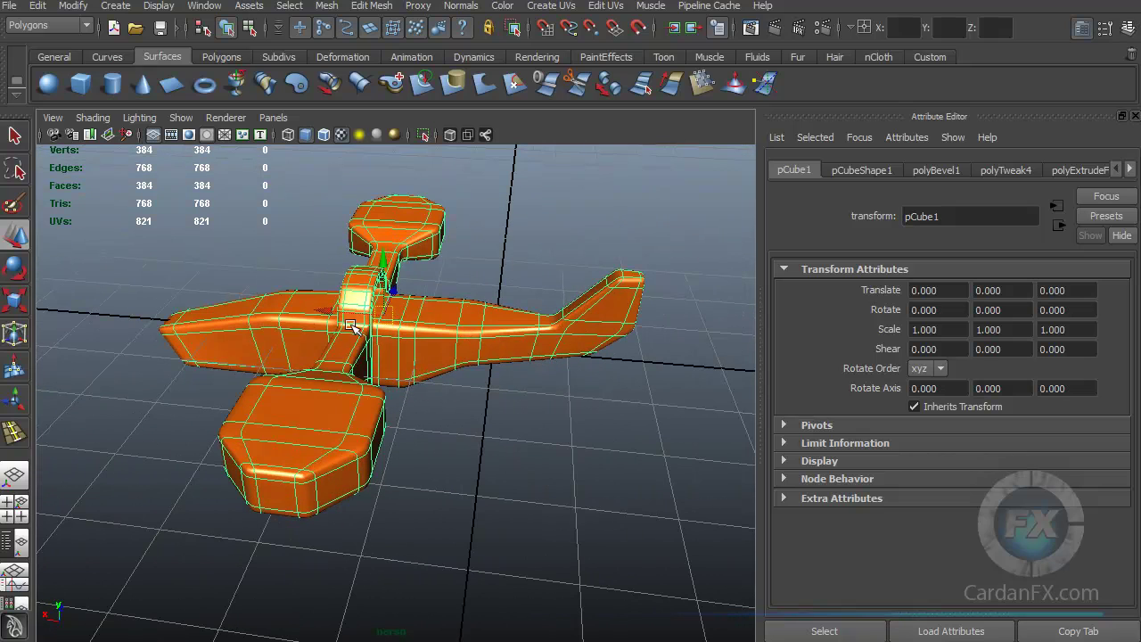
{"action": "middle_click_drag", "start_coordinate": [326, 312], "coordinate": [452, 326]}
{"action": "left_click_drag", "start_coordinate": [452, 327], "coordinate": [443, 377], "text": "alt"}
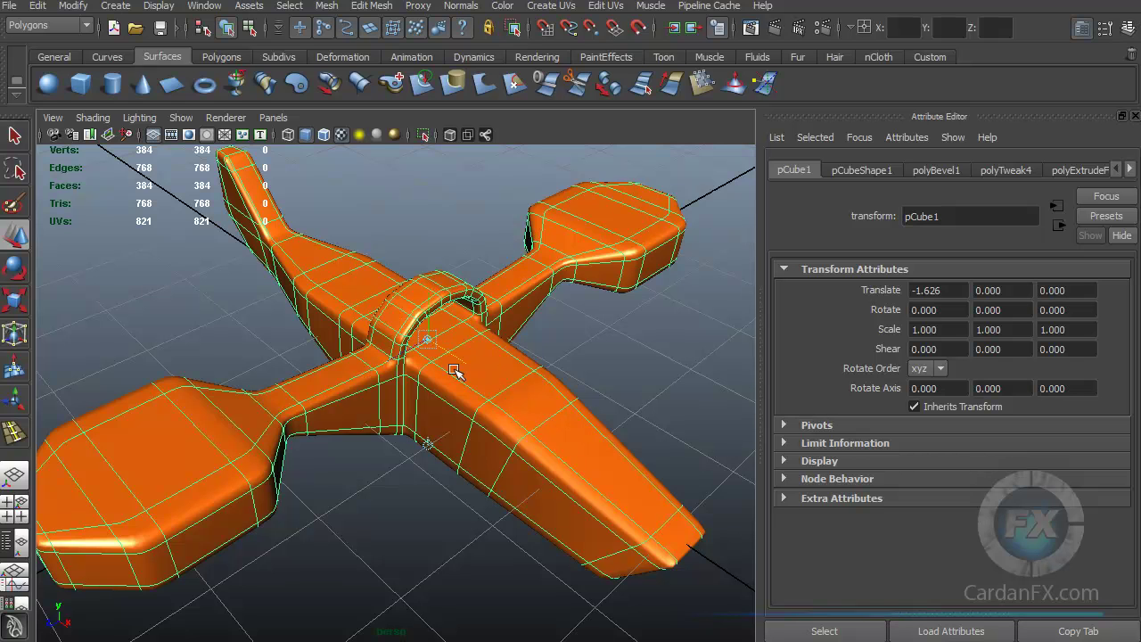
{"action": "left_click_drag", "start_coordinate": [445, 402], "coordinate": [434, 353], "text": "alt"}
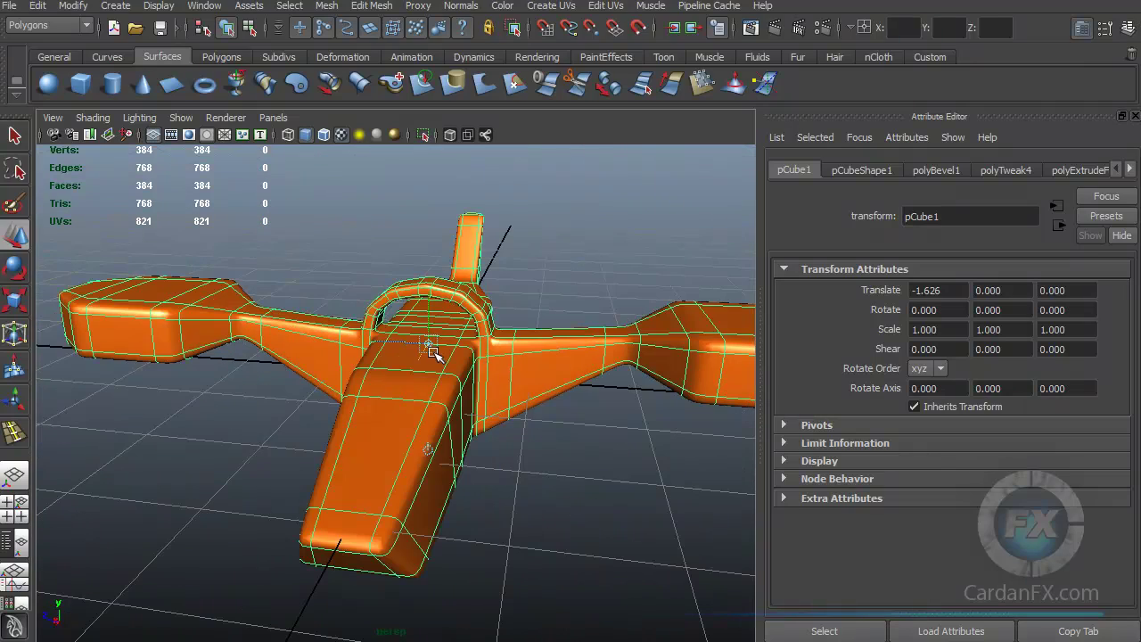
{"action": "key", "text": "w"}
{"action": "left_click_drag", "start_coordinate": [384, 383], "coordinate": [433, 509], "text": "alt"}
{"action": "scroll", "coordinate": [431, 486], "scroll_direction": "up", "scroll_amount": 5}
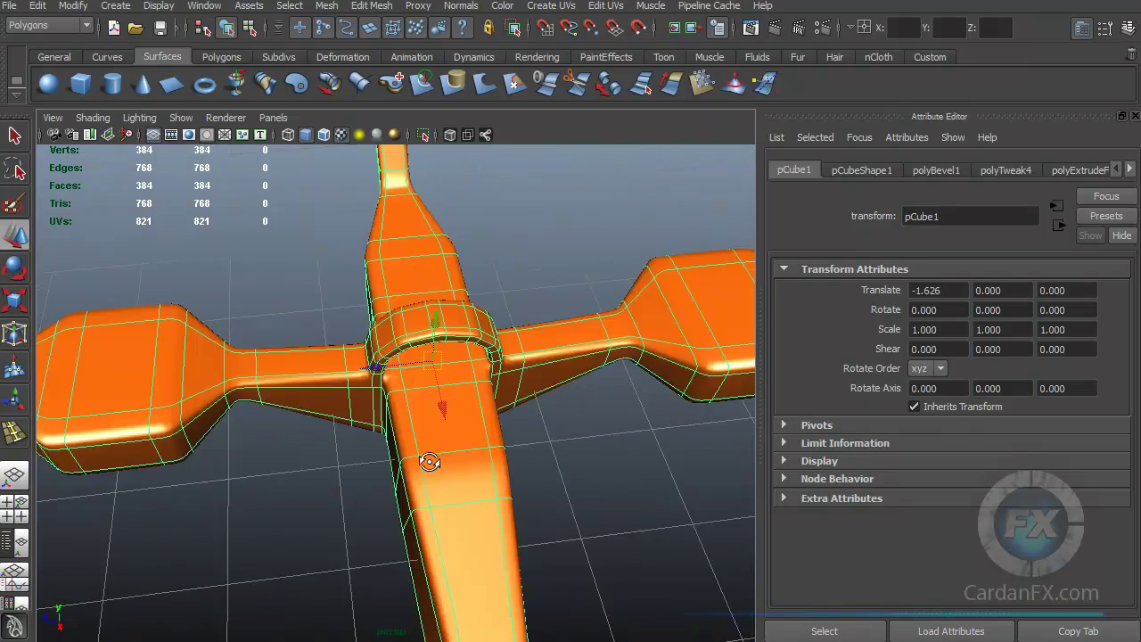
- Freeze the aircraft's transformations
{"action": "left_click_drag", "start_coordinate": [428, 461], "coordinate": [459, 418], "text": "alt"}
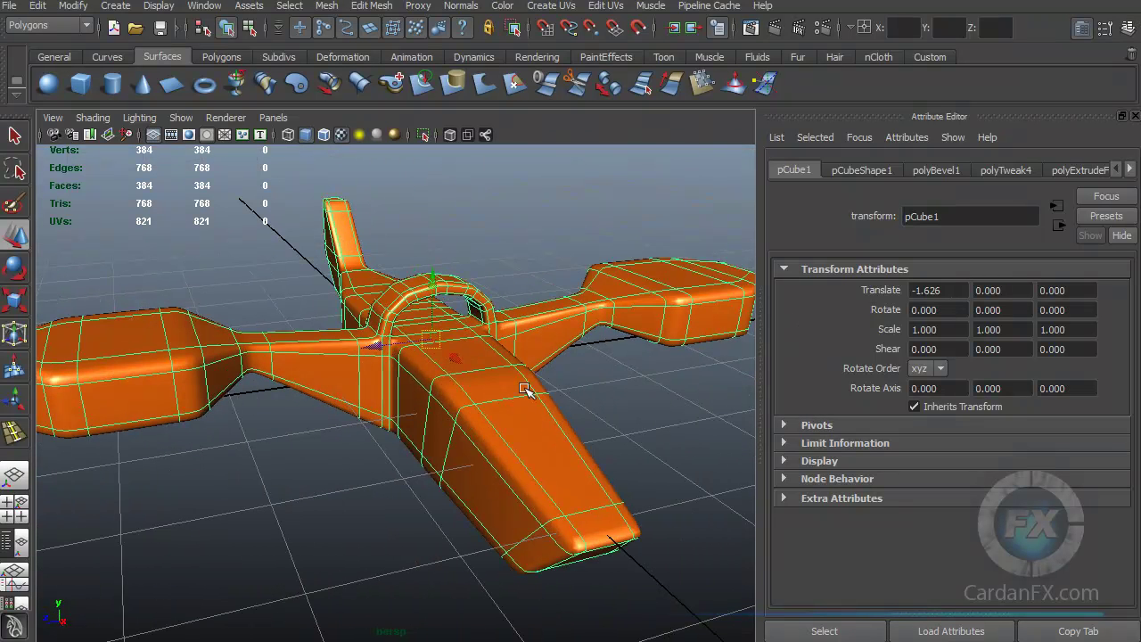
{"action": "left_click", "coordinate": [73, 7]}
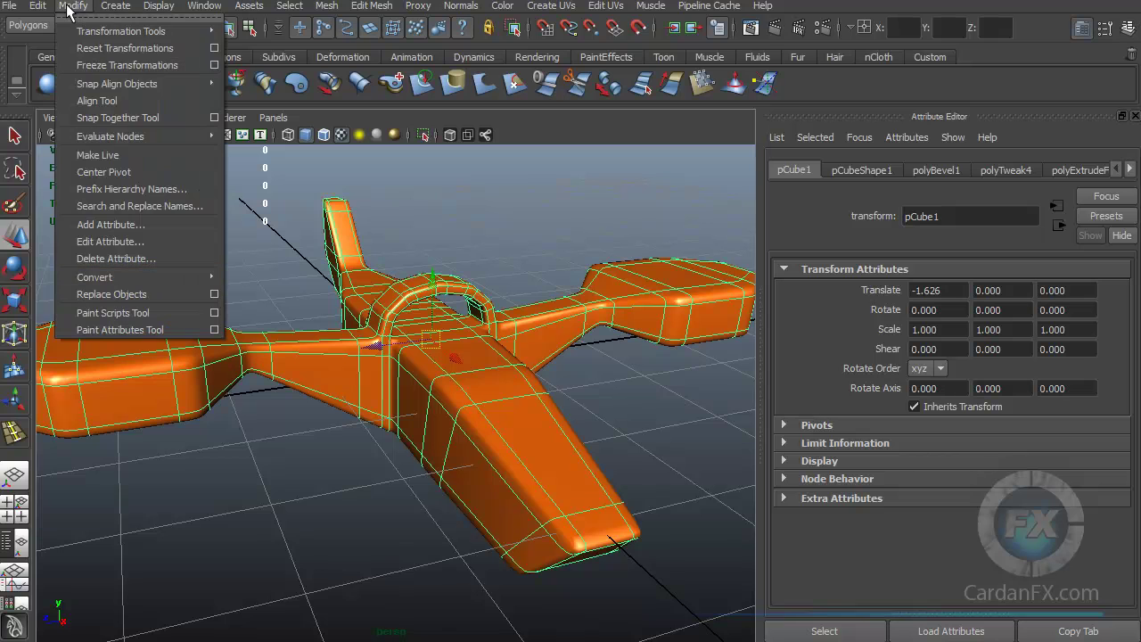
{"action": "left_click", "coordinate": [99, 70]}
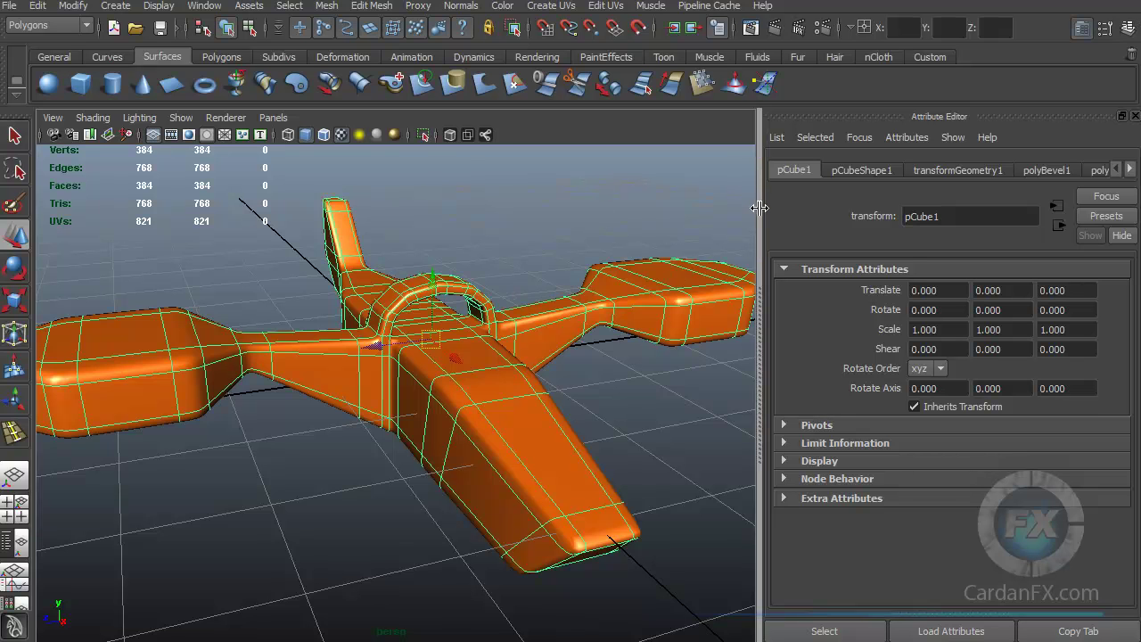
- Examine the aircraft's construction history nodes, from its shape through the bevel, extrude, bridge and split ring operations
{"action": "left_click_drag", "start_coordinate": [758, 208], "coordinate": [466, 198]}
{"action": "left_click", "coordinate": [554, 170]}
{"action": "left_click", "coordinate": [652, 169]}
{"action": "left_click", "coordinate": [740, 169]}
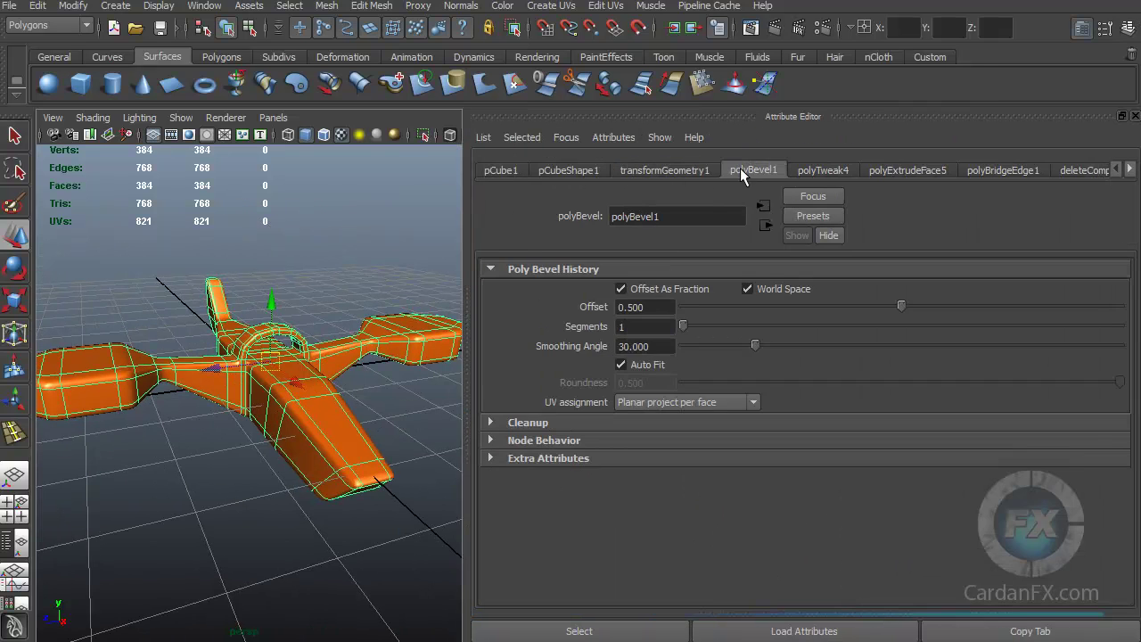
{"action": "left_click_drag", "start_coordinate": [464, 226], "coordinate": [133, 213]}
{"action": "left_click", "coordinate": [486, 169]}
{"action": "left_click", "coordinate": [584, 170]}
{"action": "left_click", "coordinate": [677, 169]}
{"action": "left_click", "coordinate": [775, 169]}
{"action": "left_click", "coordinate": [864, 169]}
{"action": "left_click", "coordinate": [941, 170]}
{"action": "left_click_drag", "start_coordinate": [140, 231], "coordinate": [486, 238]}
{"action": "left_click_drag", "start_coordinate": [267, 402], "coordinate": [374, 402], "text": "alt"}
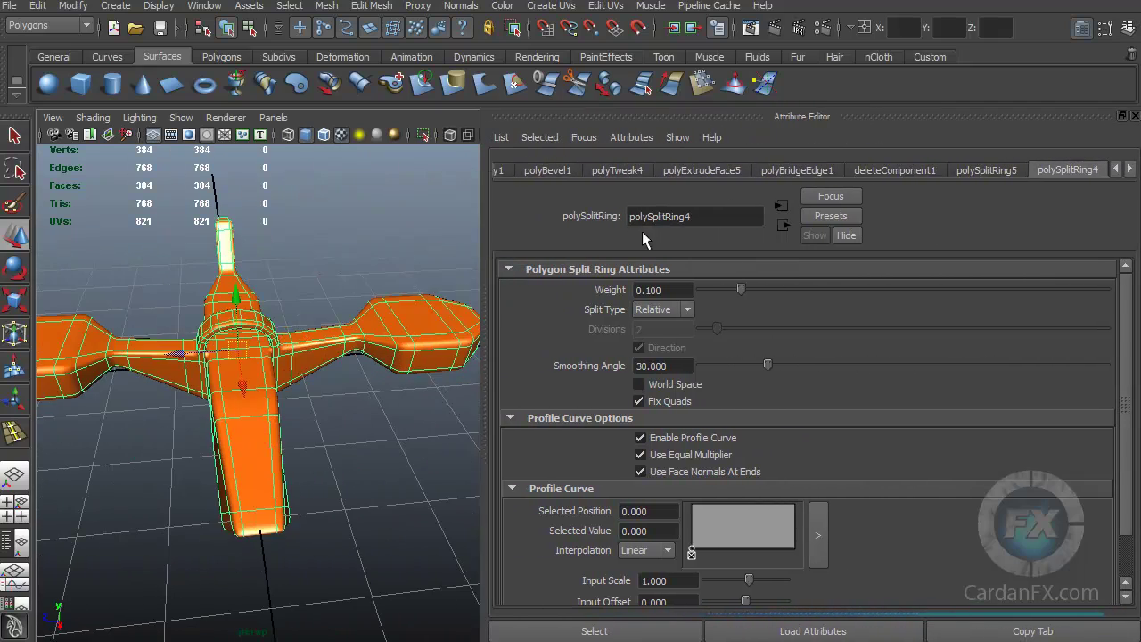
- Delete the aircraft's construction history and check its remaining material, shape and transform nodes
{"action": "left_click", "coordinate": [73, 6]}
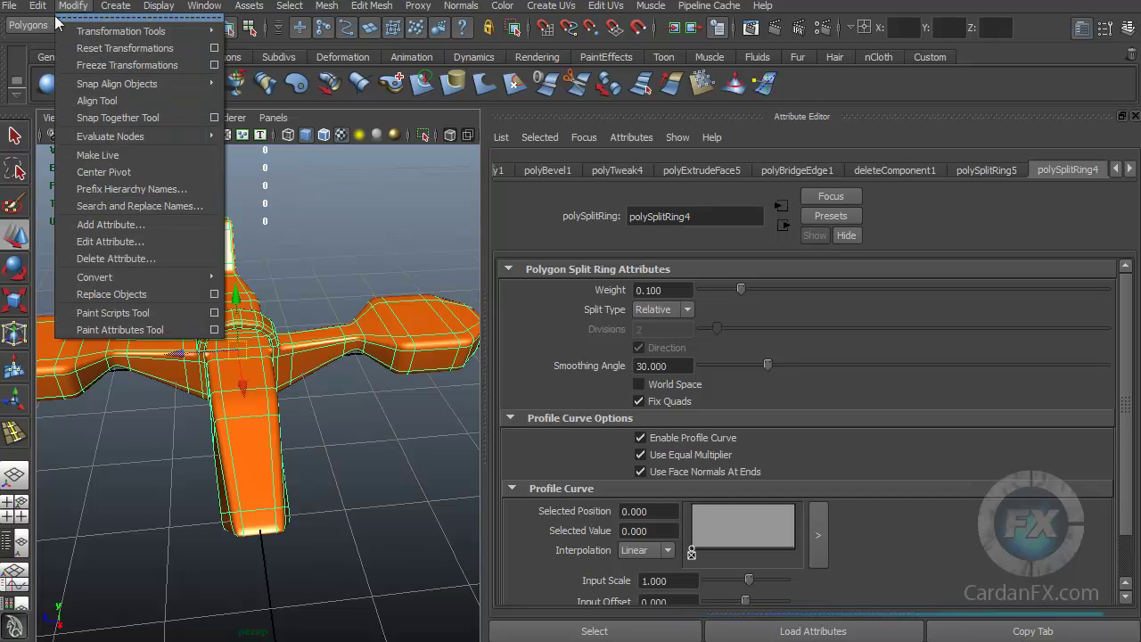
{"action": "mouse_move", "coordinate": [42, 7]}
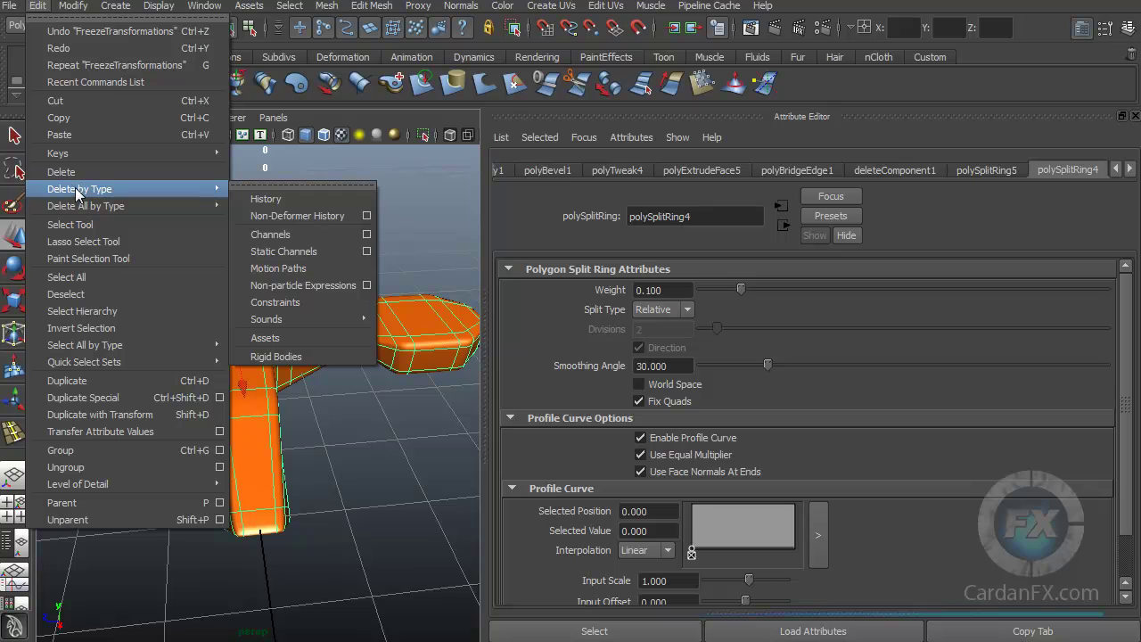
{"action": "left_click", "coordinate": [267, 203]}
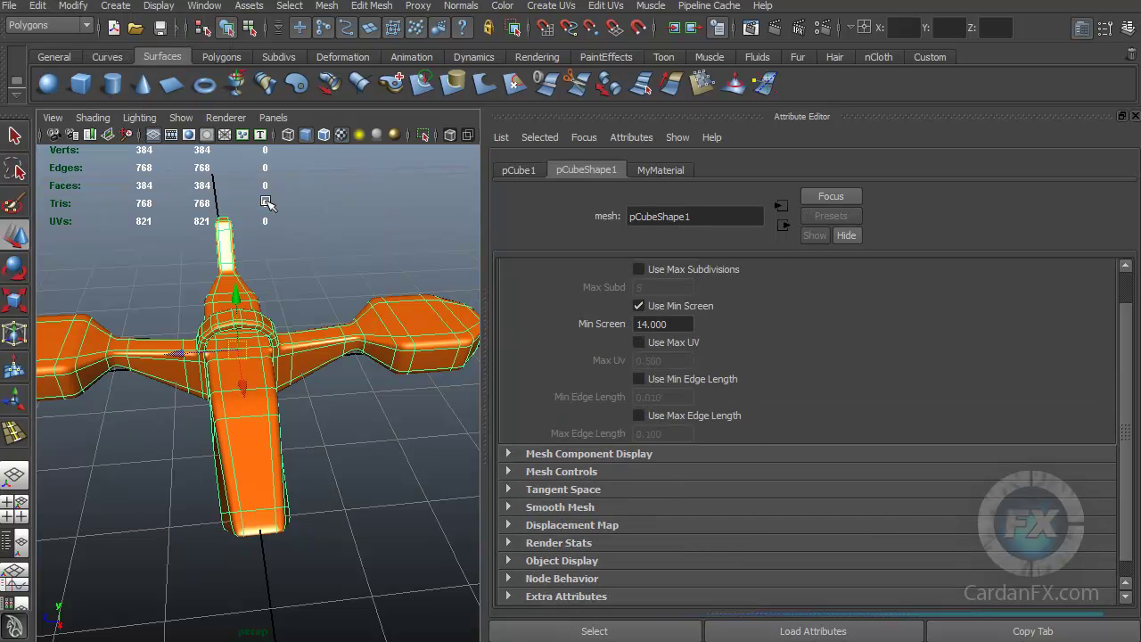
{"action": "left_click", "coordinate": [653, 169]}
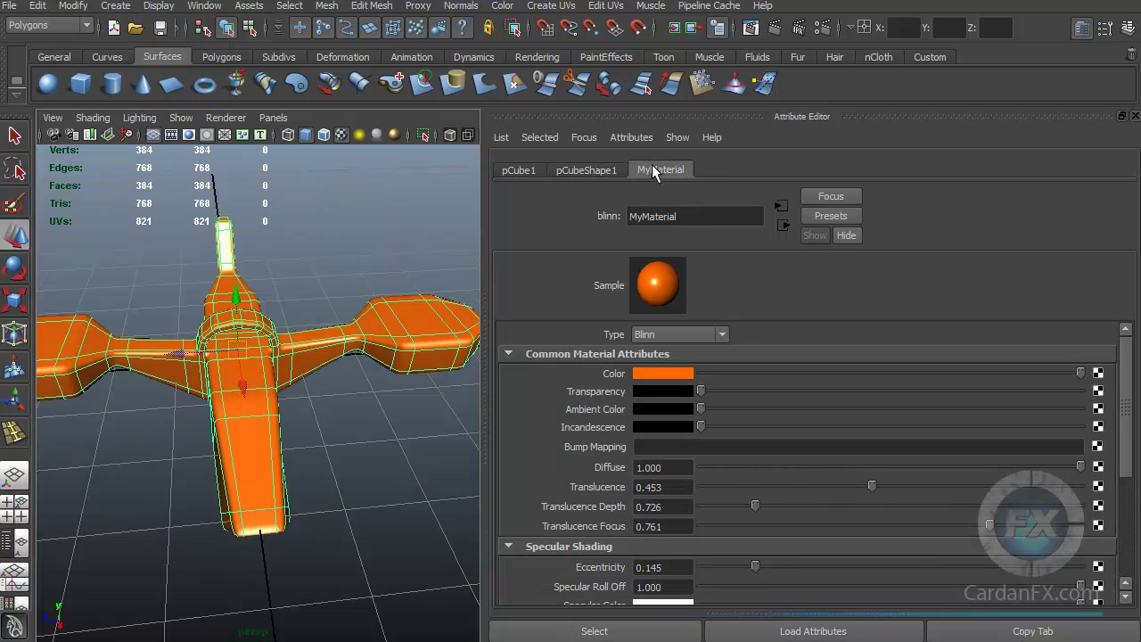
{"action": "left_click", "coordinate": [580, 174]}
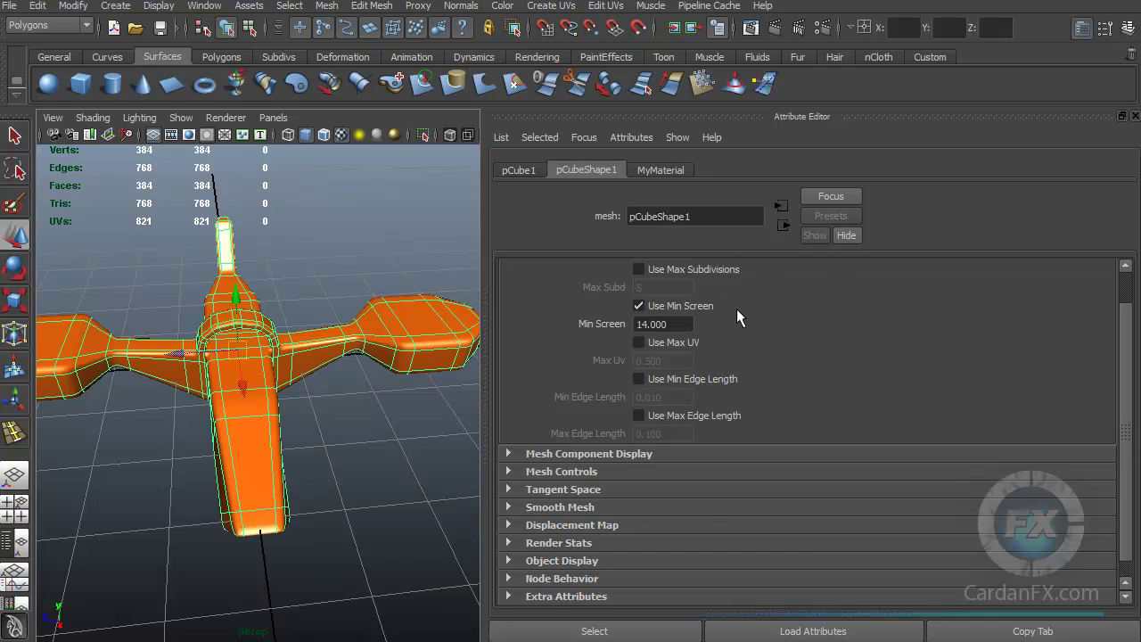
{"action": "left_click", "coordinate": [519, 172]}
{"action": "left_click", "coordinate": [508, 269]}
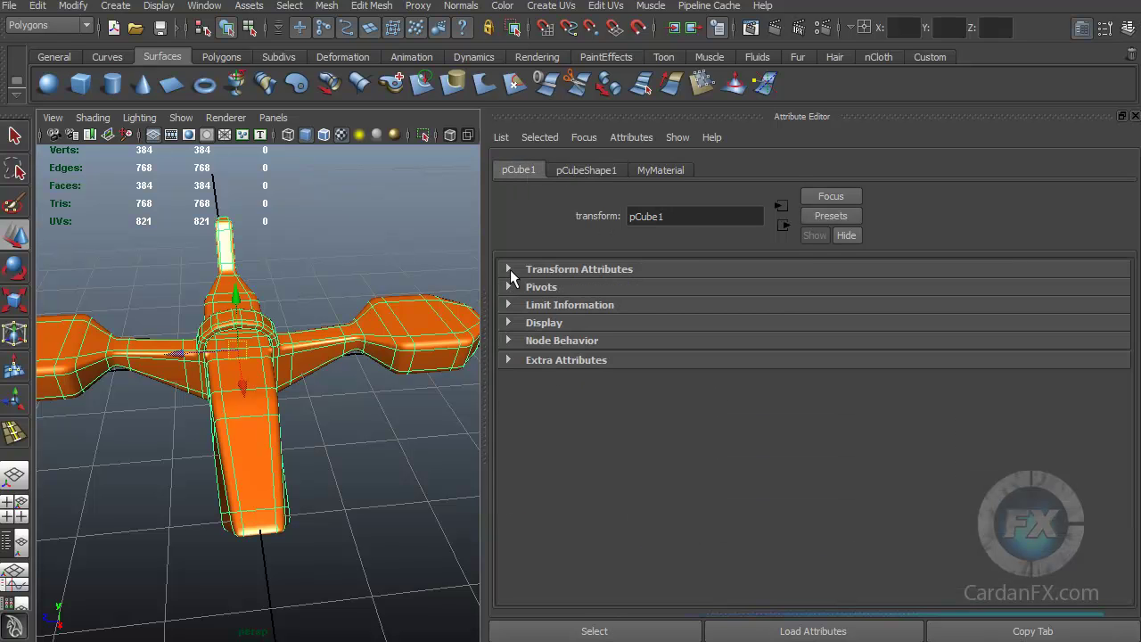
{"action": "left_click_drag", "start_coordinate": [489, 319], "coordinate": [760, 321]}
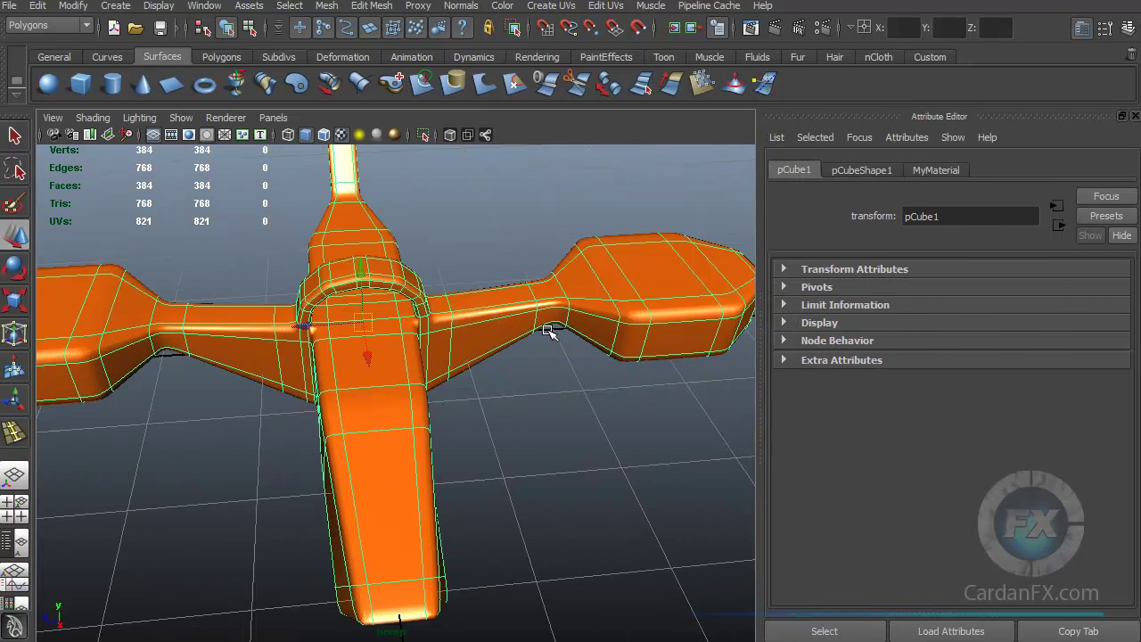
- Switch to the top view and frame the aircraft's fuselage and one wing
{"action": "left_click_drag", "start_coordinate": [460, 346], "coordinate": [392, 316], "text": "alt"}
{"action": "key", "text": "space"}
{"action": "left_click", "coordinate": [474, 317]}
{"action": "scroll", "coordinate": [534, 351], "scroll_direction": "down", "scroll_amount": 10}
{"action": "scroll", "coordinate": [530, 351], "scroll_direction": "up", "scroll_amount": 8}
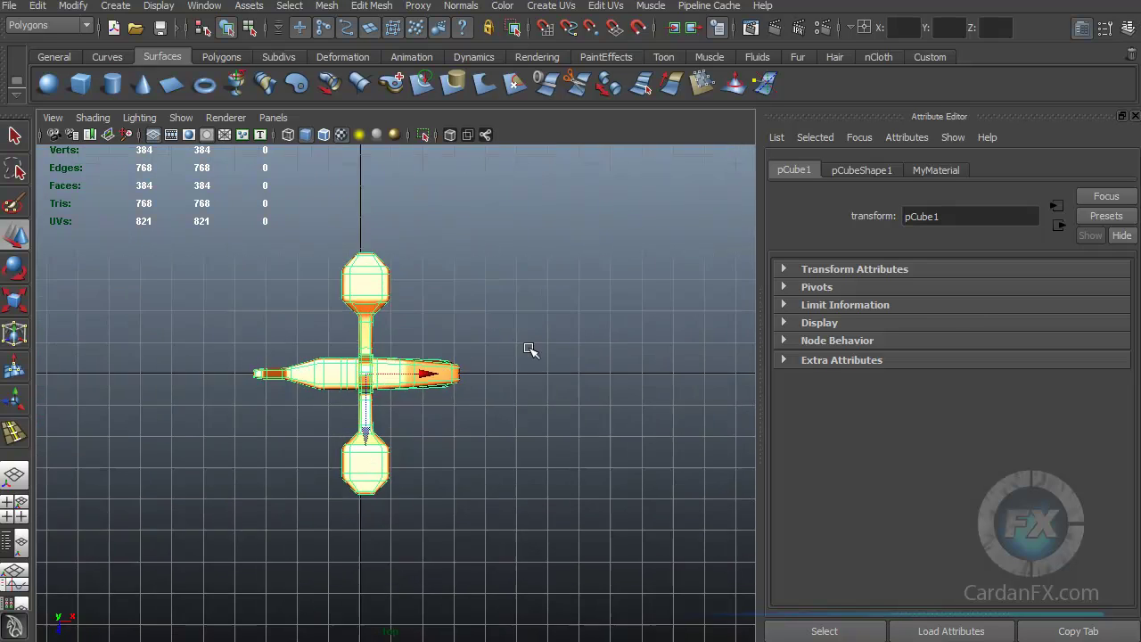
{"action": "middle_click_drag", "start_coordinate": [535, 348], "coordinate": [535, 382], "text": "alt"}
{"action": "middle_click_drag", "start_coordinate": [441, 348], "coordinate": [509, 311], "text": "alt"}
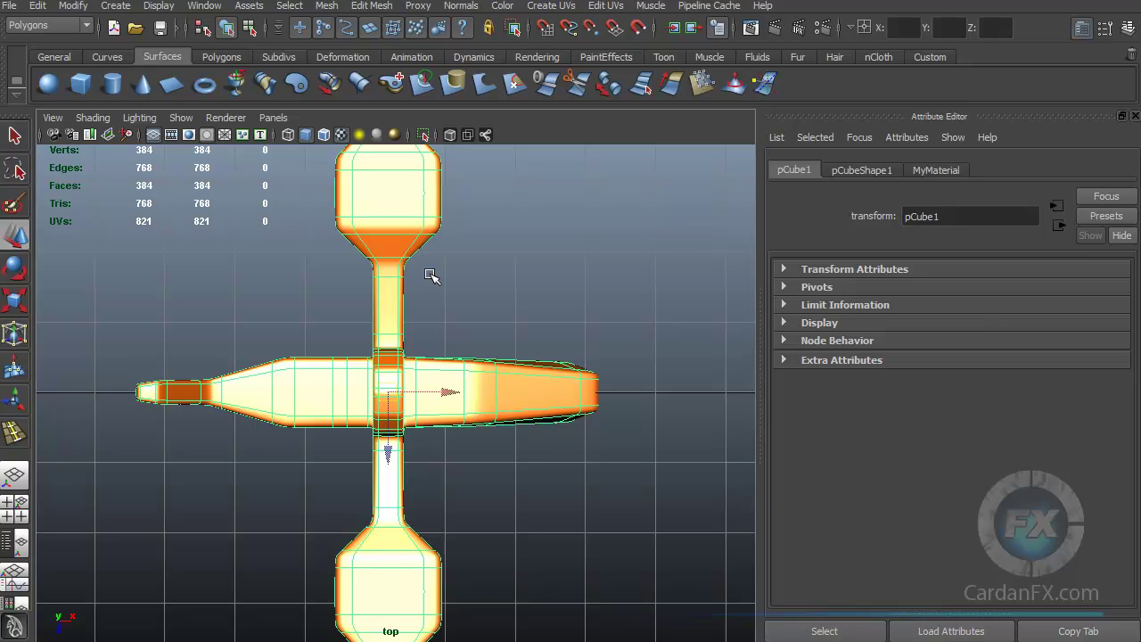
{"action": "right_click_drag", "start_coordinate": [433, 264], "coordinate": [423, 387], "text": "alt"}
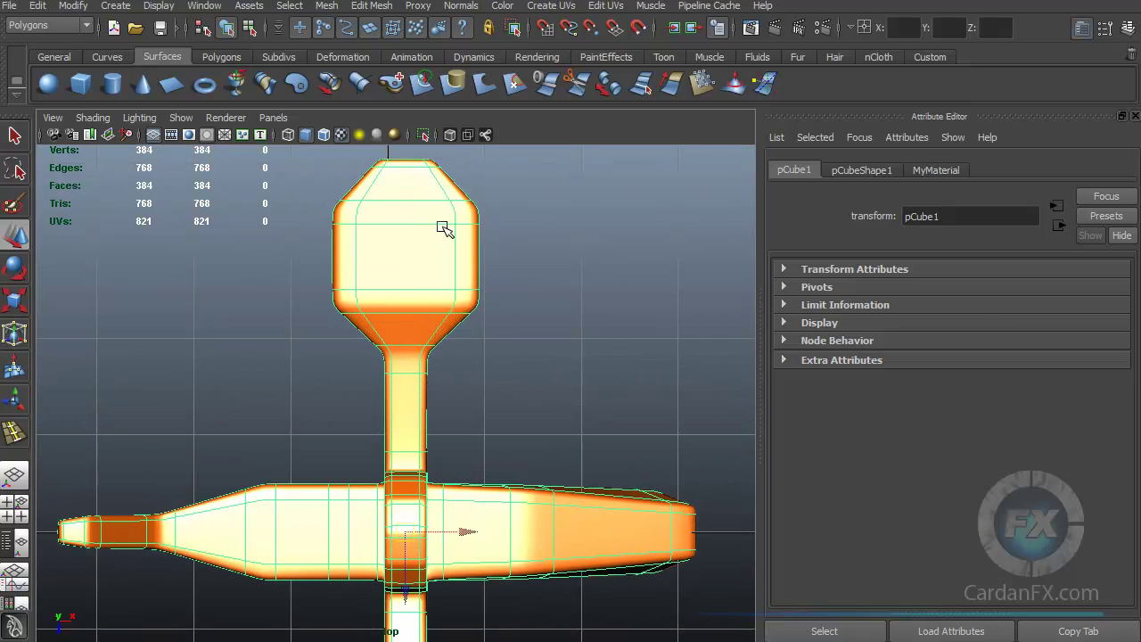
- Use the Joint Tool with grid snapping to draw a four-joint chain beside the aircraft, starting at X 4 with bones 1, 2 and 1 units long
{"action": "left_click", "coordinate": [403, 56]}
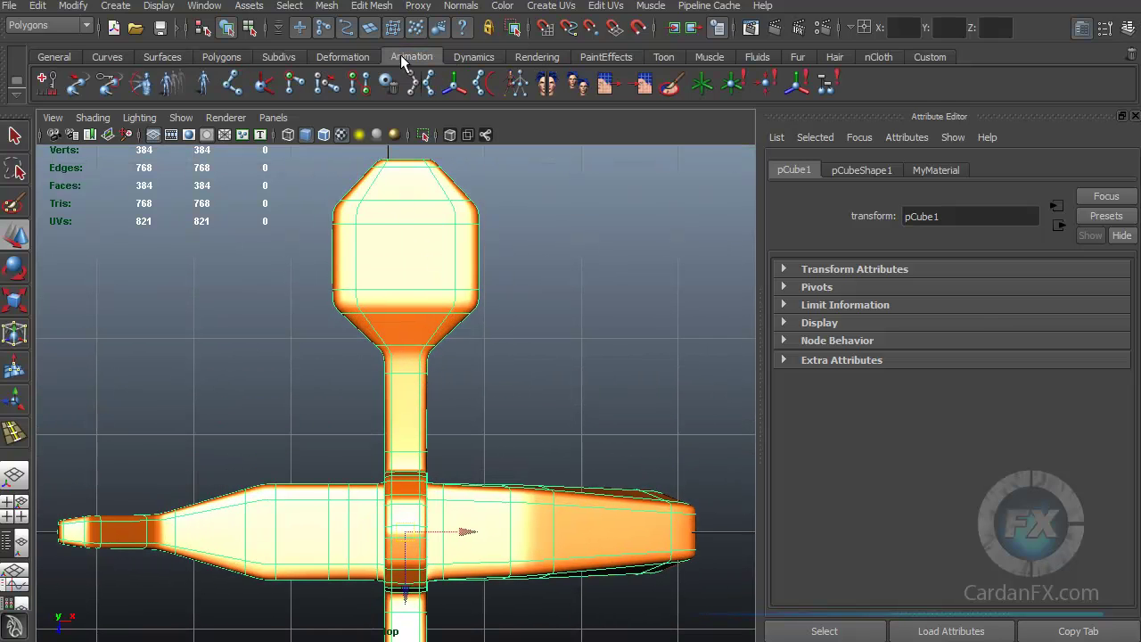
{"action": "left_click", "coordinate": [231, 89]}
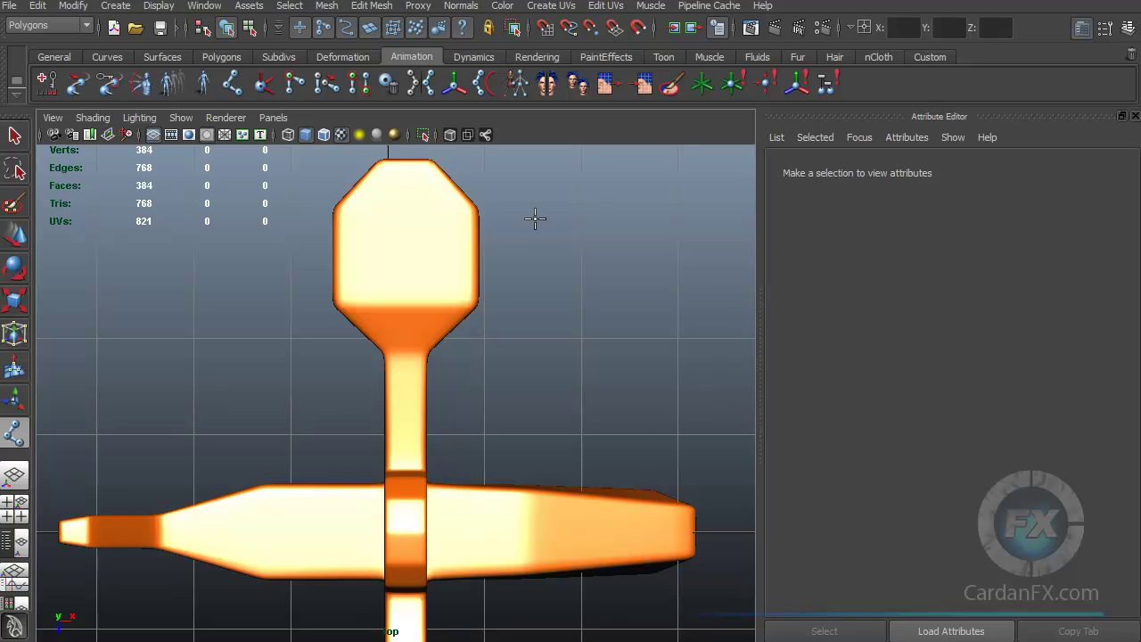
{"action": "left_click", "coordinate": [548, 31]}
{"action": "middle_click_drag", "start_coordinate": [554, 460], "coordinate": [392, 458], "text": "alt"}
{"action": "scroll", "coordinate": [443, 433], "scroll_direction": "down", "scroll_amount": 3}
{"action": "scroll", "coordinate": [438, 458], "scroll_direction": "up", "scroll_amount": 3}
{"action": "left_click", "coordinate": [489, 469]}
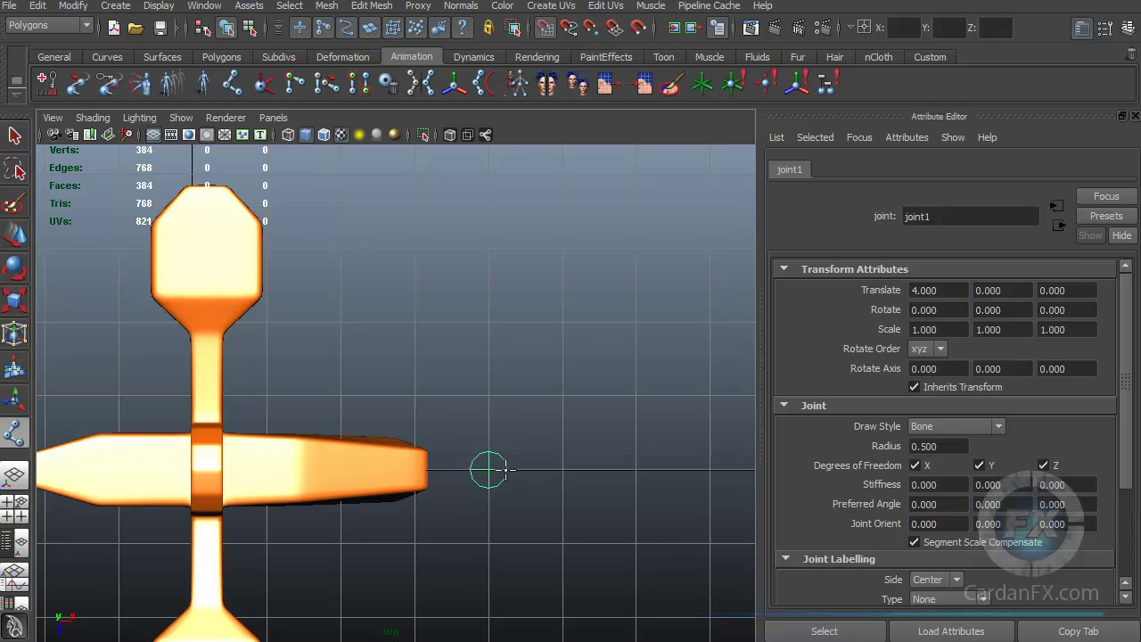
{"action": "left_click", "coordinate": [489, 395]}
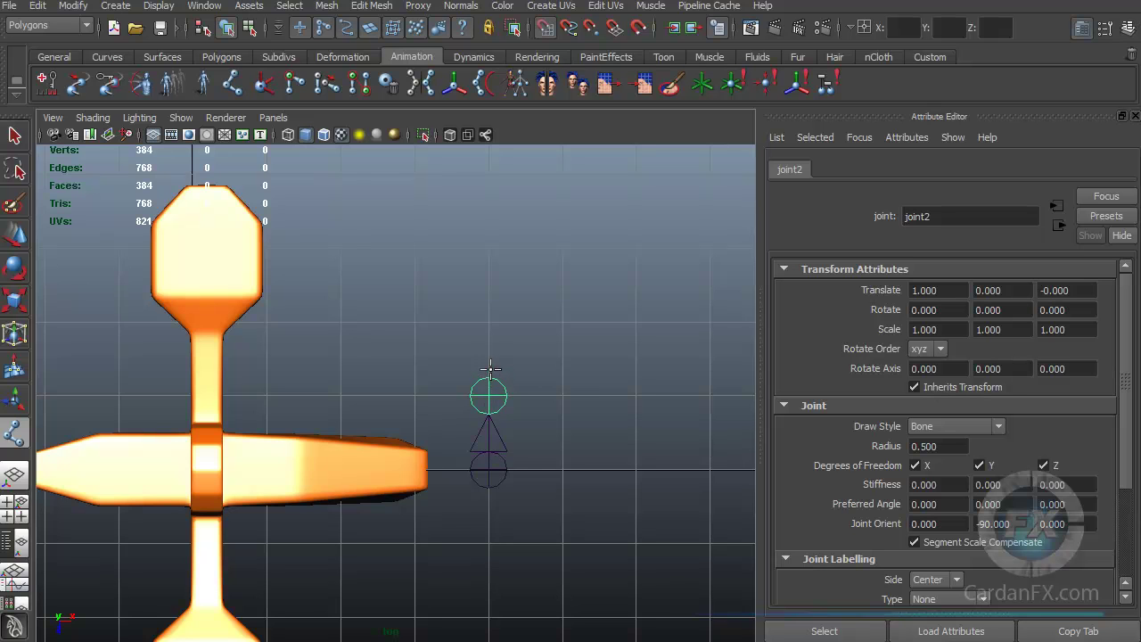
{"action": "left_click", "coordinate": [488, 248]}
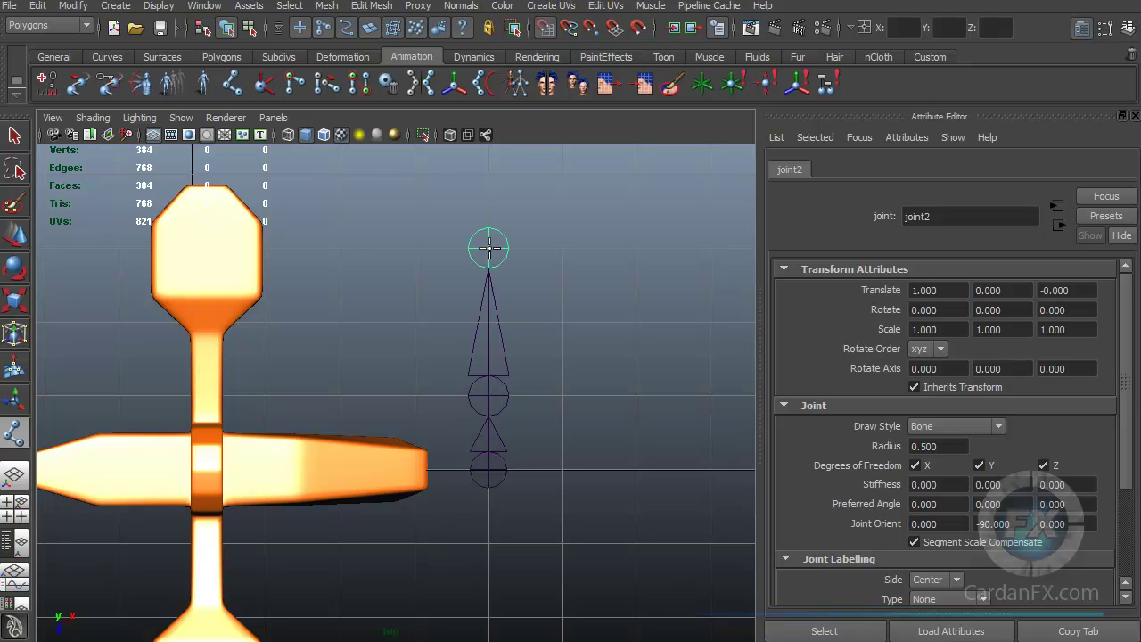
{"action": "left_click", "coordinate": [489, 174]}
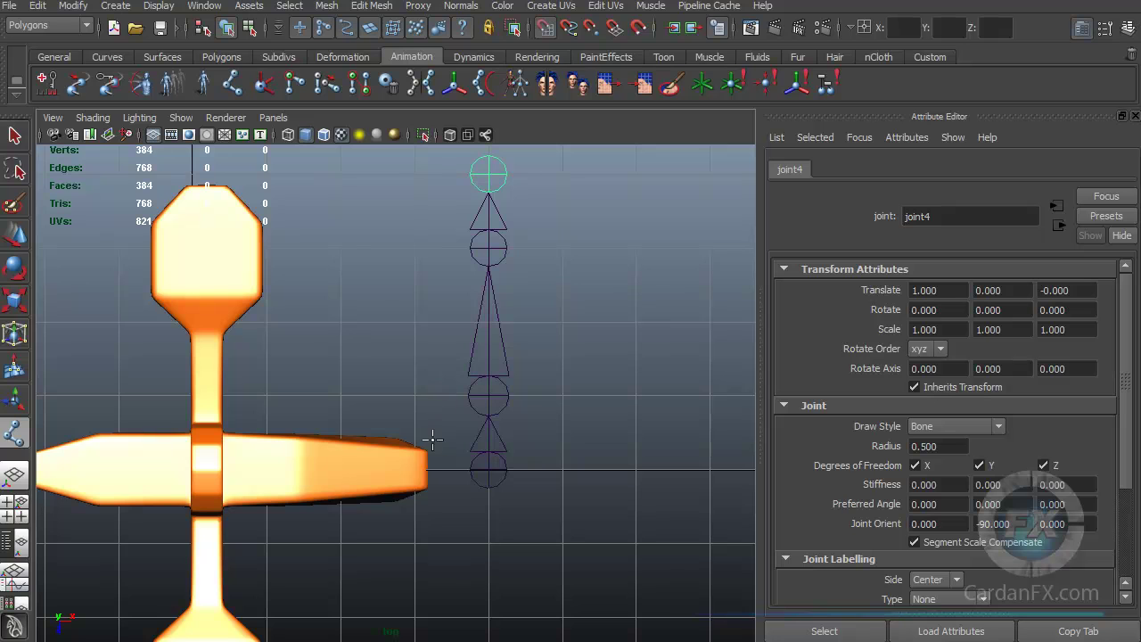
- Move the whole joint chain along X to about 0.216, inside the wing, using wireframe display and turning off grid snapping for the final placement
{"action": "left_click", "coordinate": [13, 235]}
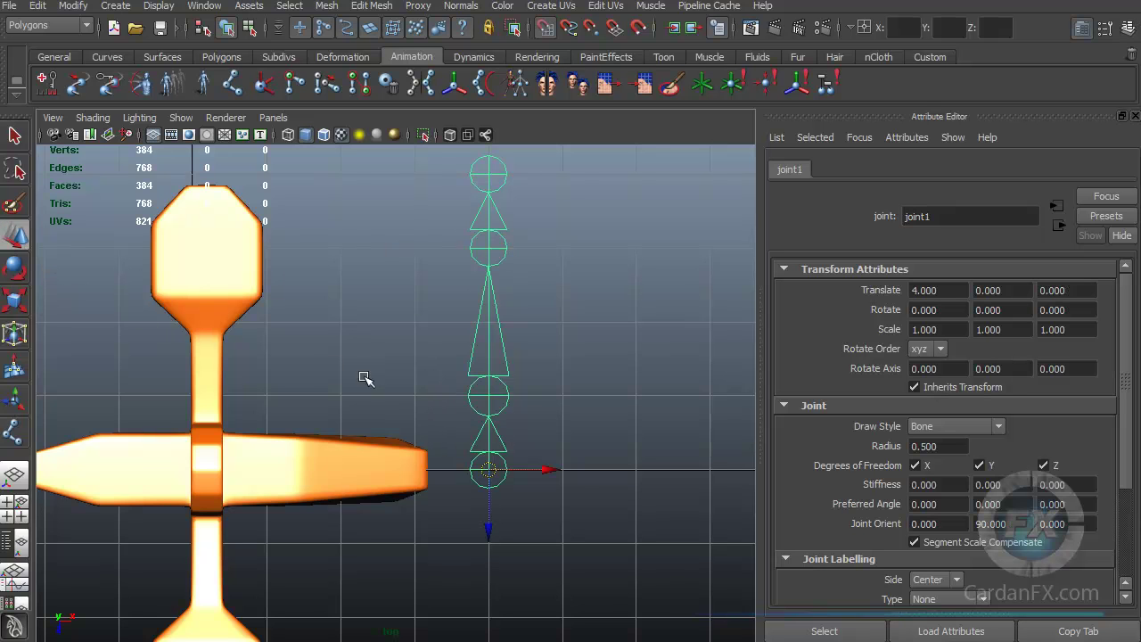
{"action": "left_click_drag", "start_coordinate": [544, 469], "coordinate": [258, 459]}
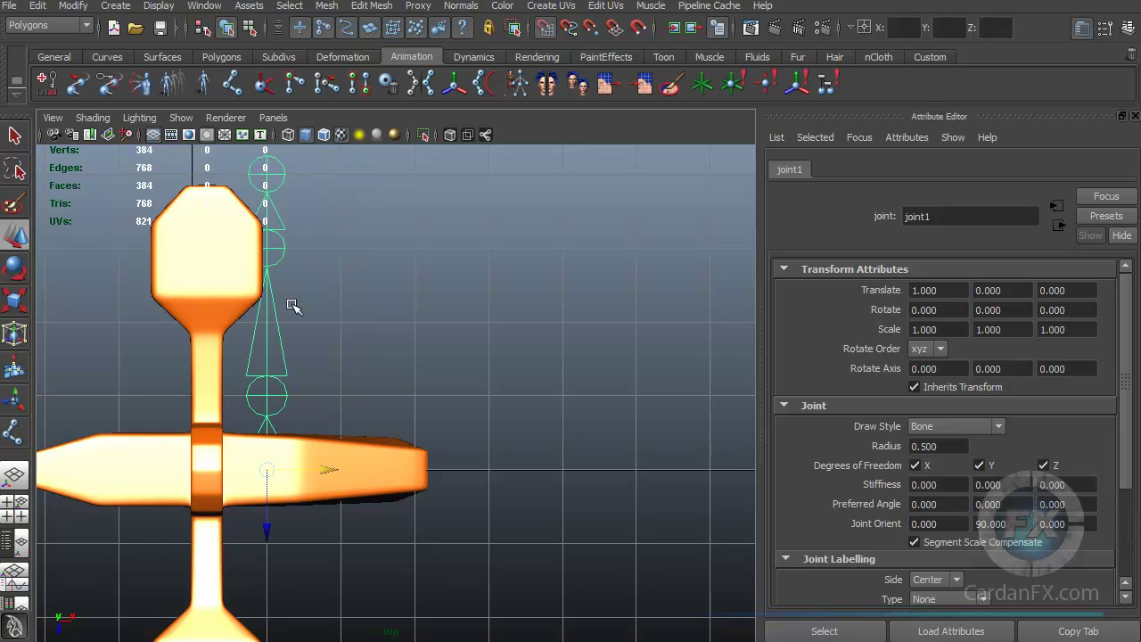
{"action": "left_click", "coordinate": [546, 30]}
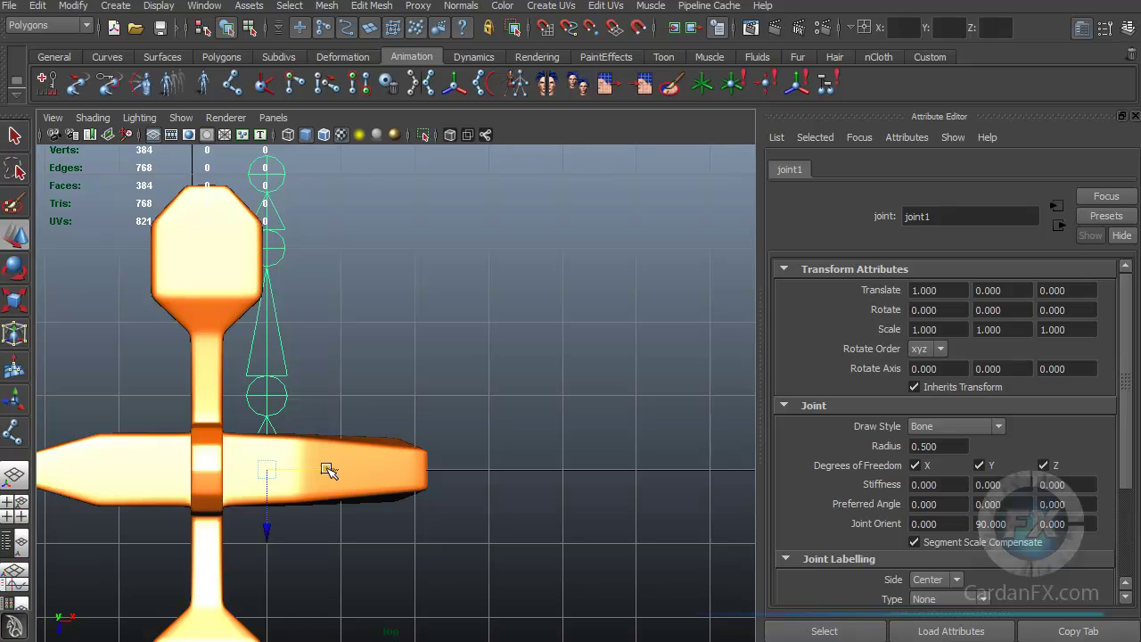
{"action": "key", "text": "4"}
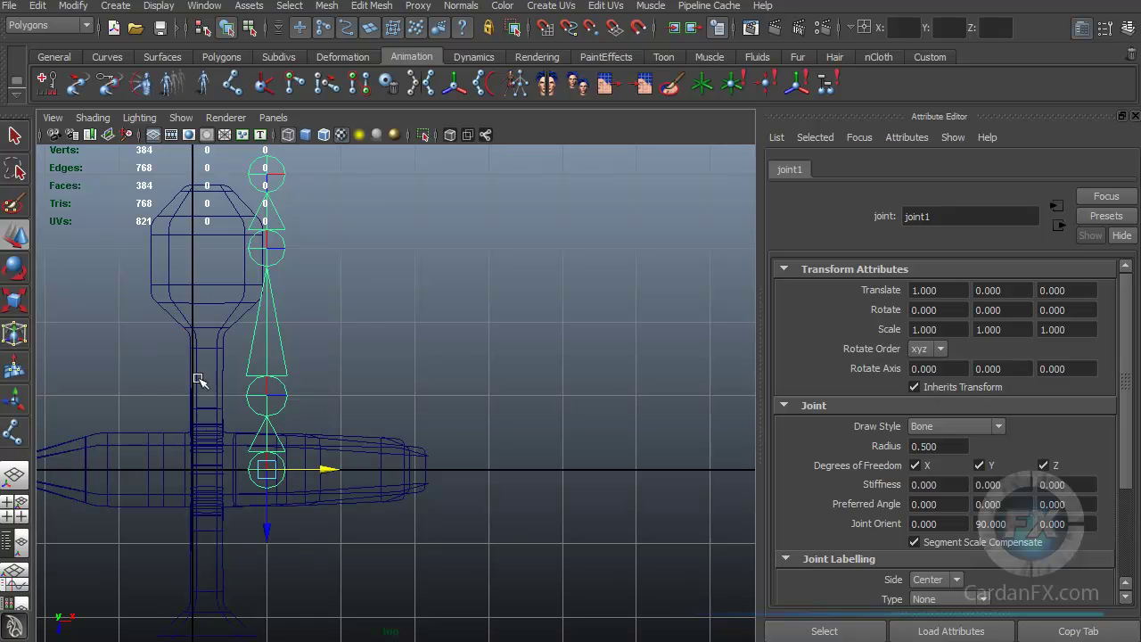
{"action": "left_click_drag", "start_coordinate": [330, 472], "coordinate": [272, 462]}
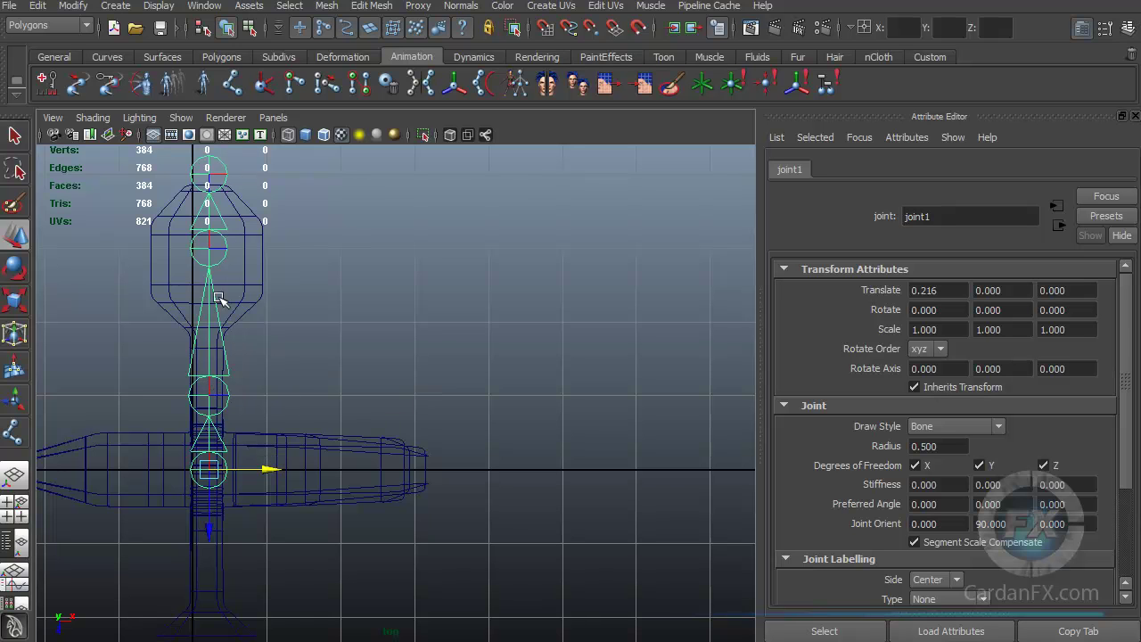
- Examine how the joint chain lines up with the wing, from the outer tip down to the root joint in the fuselage
{"action": "middle_click_drag", "start_coordinate": [235, 318], "coordinate": [433, 382], "text": "alt"}
{"action": "scroll", "coordinate": [372, 380], "scroll_direction": "up", "scroll_amount": 5}
{"action": "scroll", "coordinate": [393, 381], "scroll_direction": "up", "scroll_amount": 2}
{"action": "scroll", "coordinate": [433, 382], "scroll_direction": "up", "scroll_amount": 3}
{"action": "middle_click_drag", "start_coordinate": [438, 423], "coordinate": [436, 363], "text": "alt"}
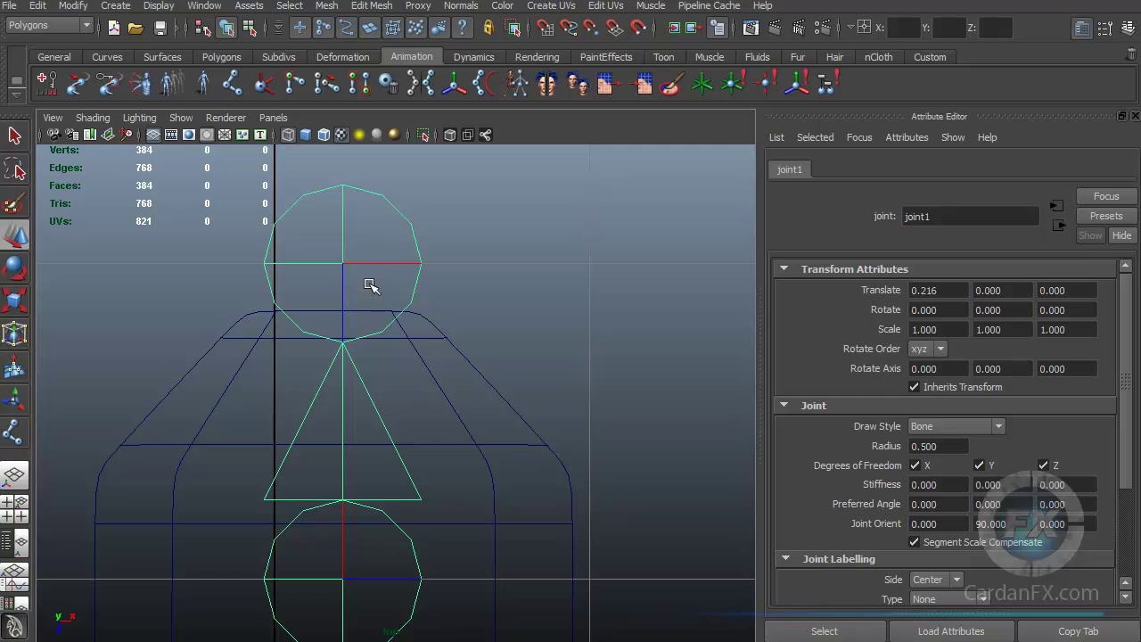
{"action": "middle_click_drag", "start_coordinate": [371, 296], "coordinate": [357, 234], "text": "alt"}
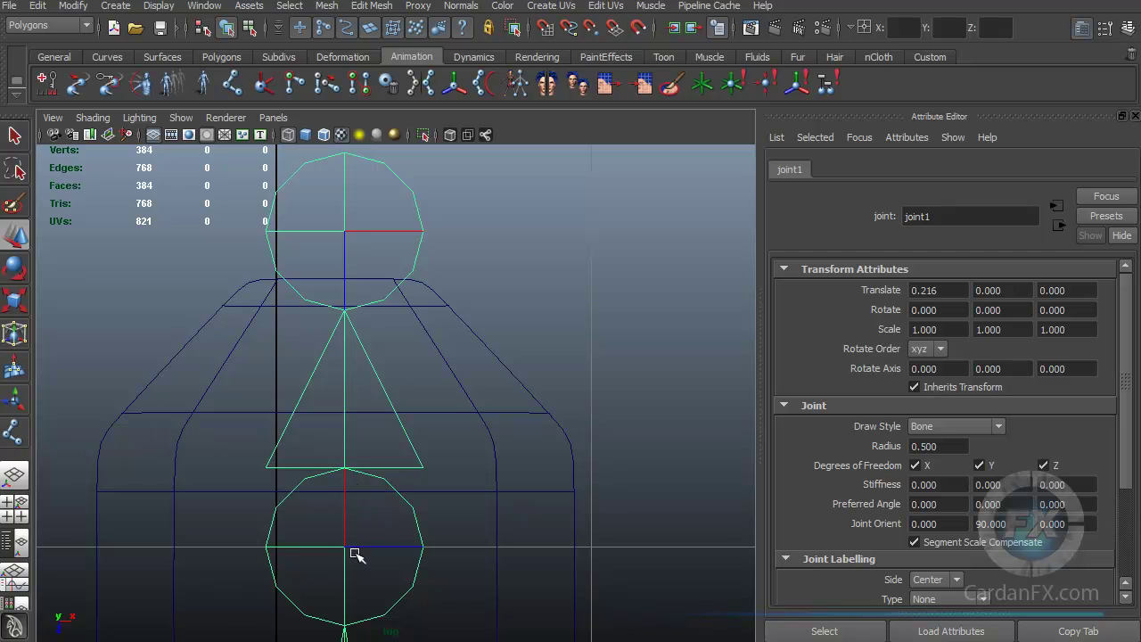
{"action": "scroll", "coordinate": [382, 497], "scroll_direction": "down", "scroll_amount": 10}
{"action": "scroll", "coordinate": [382, 482], "scroll_direction": "up", "scroll_amount": 8}
{"action": "middle_click_drag", "start_coordinate": [461, 373], "coordinate": [331, 296], "text": "alt"}
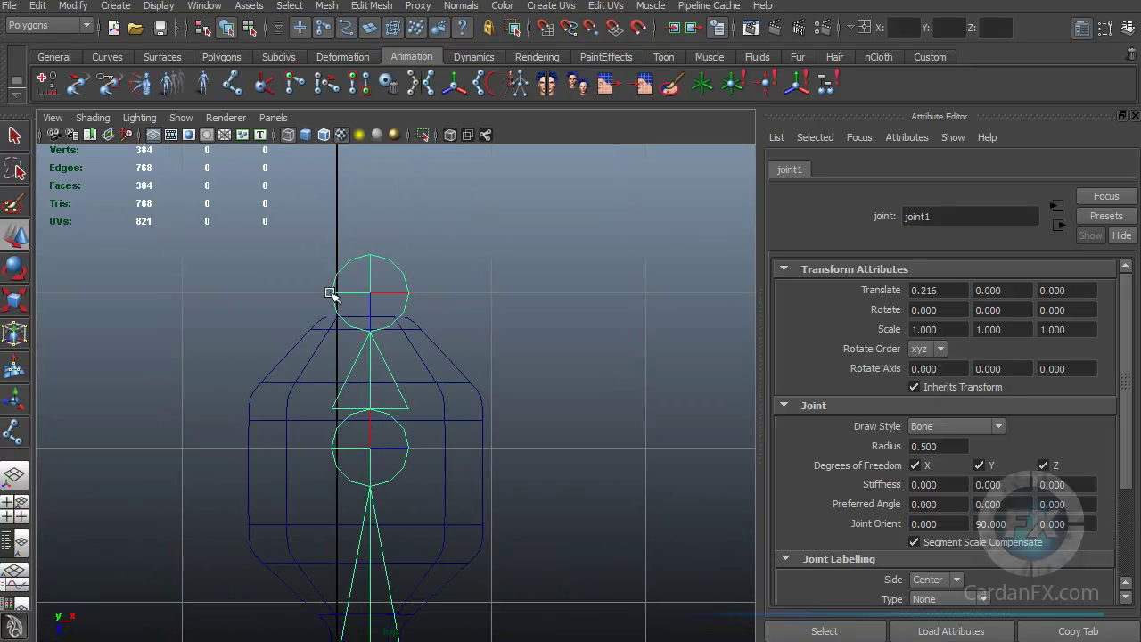
{"action": "scroll", "coordinate": [395, 445], "scroll_direction": "down", "scroll_amount": 5}
{"action": "middle_click_drag", "start_coordinate": [395, 479], "coordinate": [316, 248], "text": "alt"}
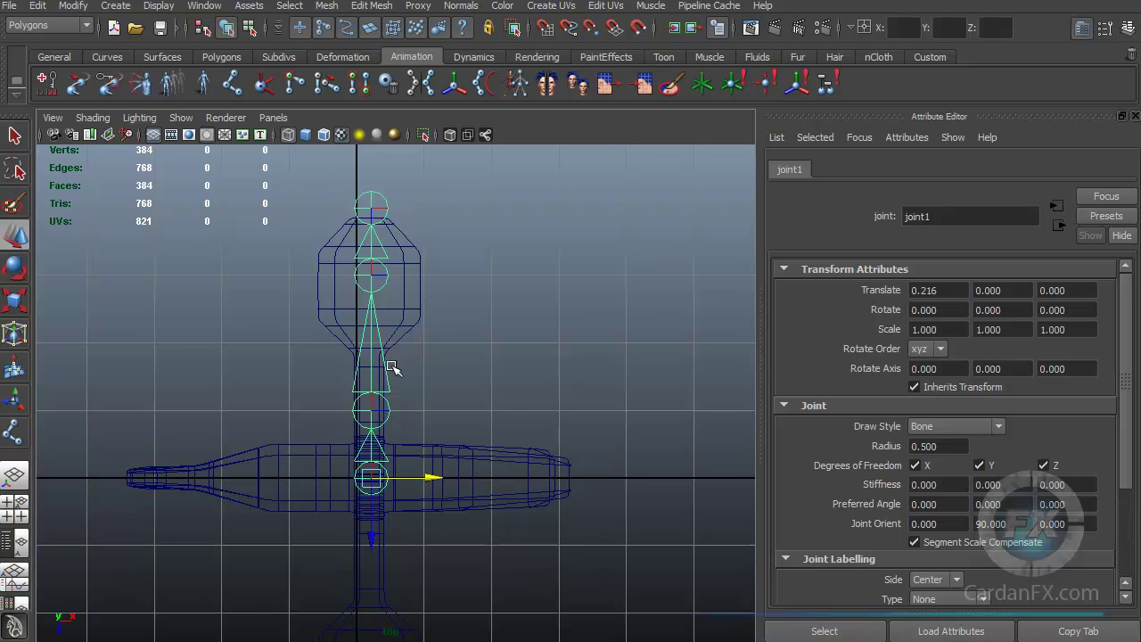
{"action": "middle_click_drag", "start_coordinate": [363, 449], "coordinate": [370, 464], "text": "alt"}
{"action": "scroll", "coordinate": [387, 464], "scroll_direction": "up", "scroll_amount": 2}
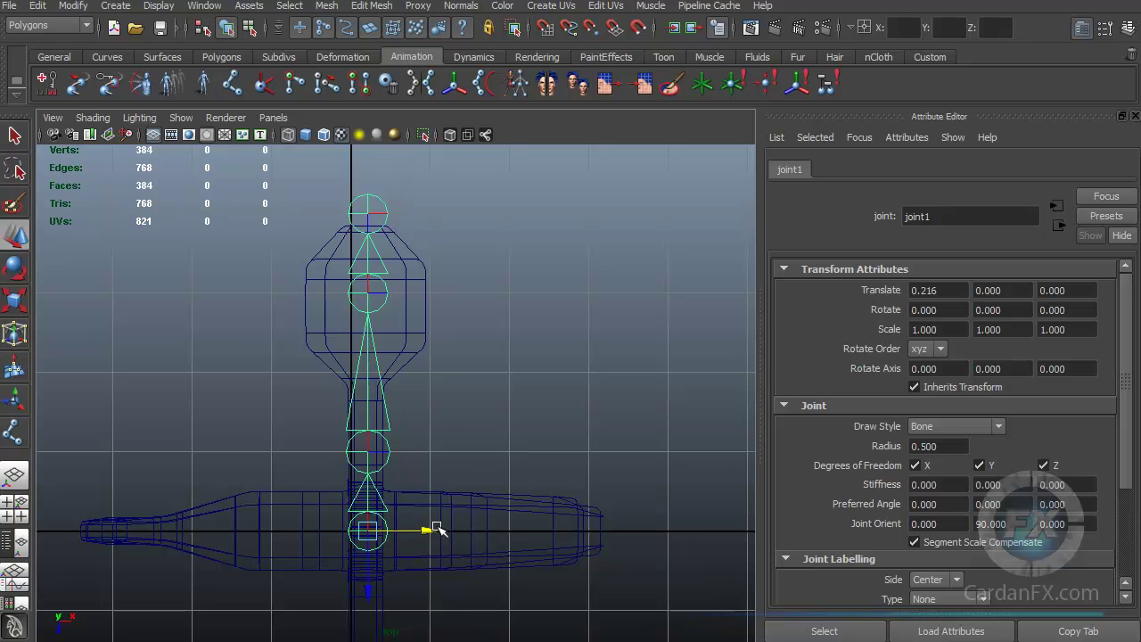
{"action": "mouse_move", "coordinate": [365, 531]}
{"action": "left_mouse_down"}
{"action": "mouse_move", "coordinate": [509, 548]}
{"action": "mouse_move", "coordinate": [434, 464]}
{"action": "mouse_move", "coordinate": [468, 491]}
{"action": "mouse_move", "coordinate": [354, 512]}
{"action": "mouse_move", "coordinate": [434, 485]}
{"action": "mouse_move", "coordinate": [365, 522]}
{"action": "left_mouse_up"}
{"action": "key", "text": "ctrl+z"}
- Open the Outliner, enlarge it and expand the joint1 hierarchy down to joint4
{"action": "left_click", "coordinate": [205, 5]}
{"action": "left_click", "coordinate": [234, 125]}
{"action": "left_click_drag", "start_coordinate": [84, 158], "coordinate": [128, 135]}
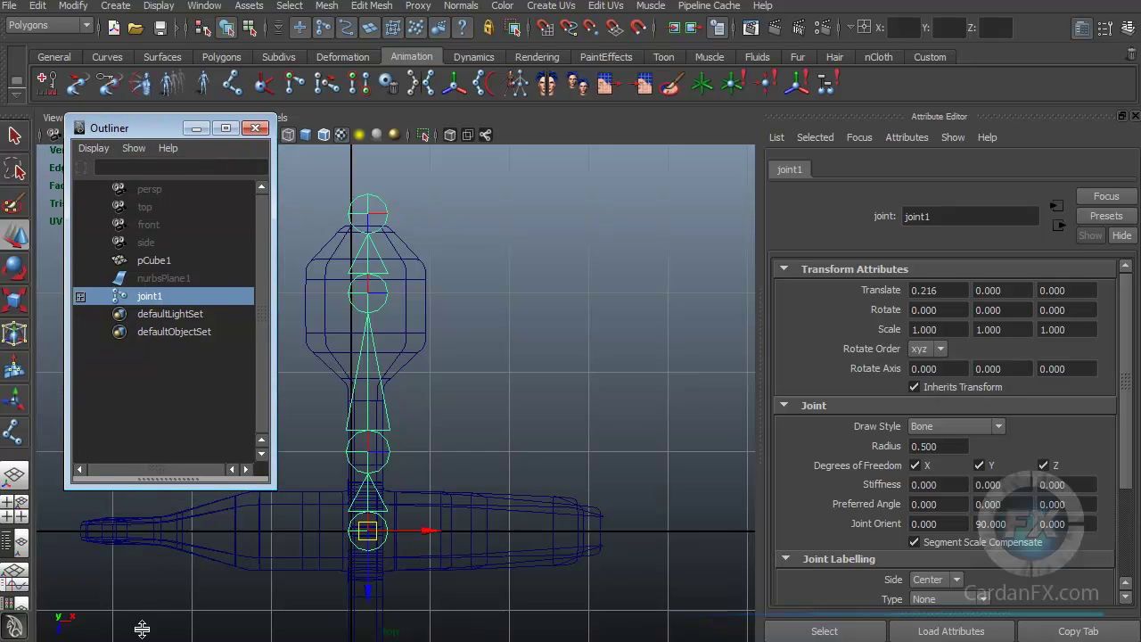
{"action": "double_click", "coordinate": [123, 486]}
{"action": "left_click", "coordinate": [79, 296]}
{"action": "left_click_drag", "start_coordinate": [149, 125], "coordinate": [147, 36]}
{"action": "left_click", "coordinate": [78, 225]}
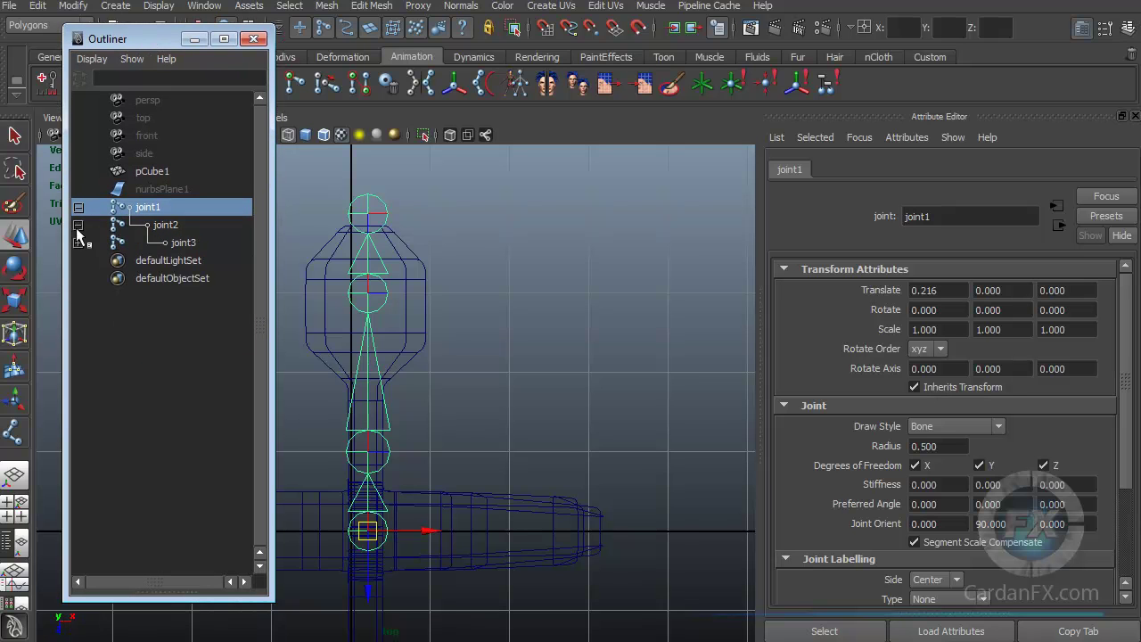
{"action": "left_click", "coordinate": [78, 243]}
- Examine the parent-child order of the chain by selecting joint1, joint2, joint3 and joint4 in turn
{"action": "left_click", "coordinate": [170, 226]}
{"action": "left_click", "coordinate": [174, 244]}
{"action": "left_click", "coordinate": [185, 260]}
{"action": "left_click", "coordinate": [144, 211]}
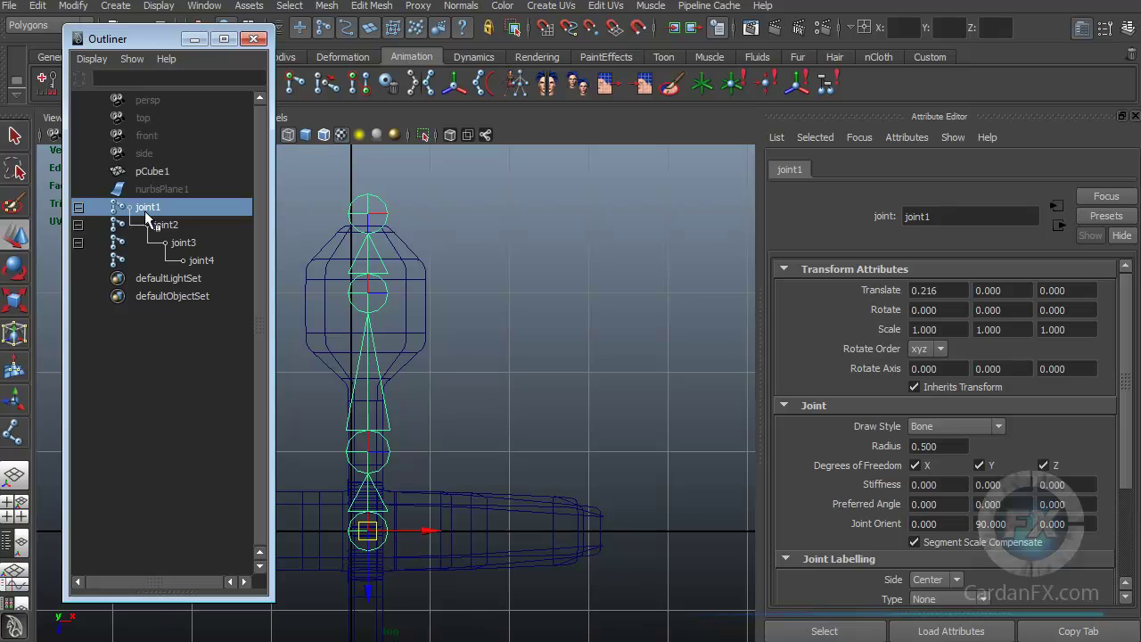
{"action": "left_click", "coordinate": [167, 228]}
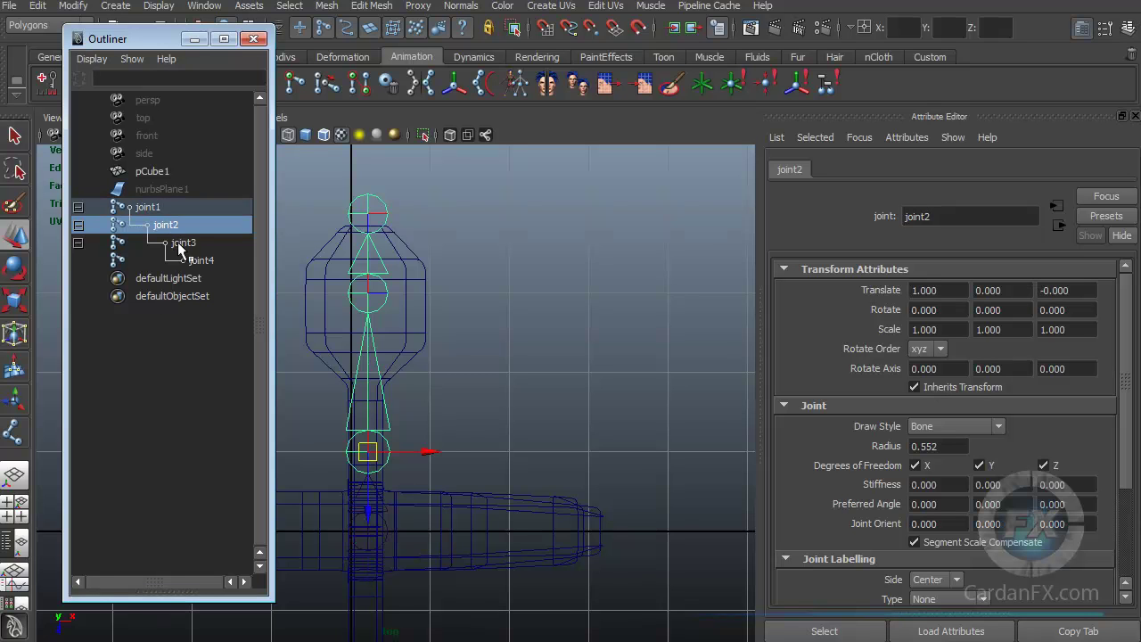
{"action": "left_click", "coordinate": [181, 246]}
{"action": "left_click", "coordinate": [198, 260]}
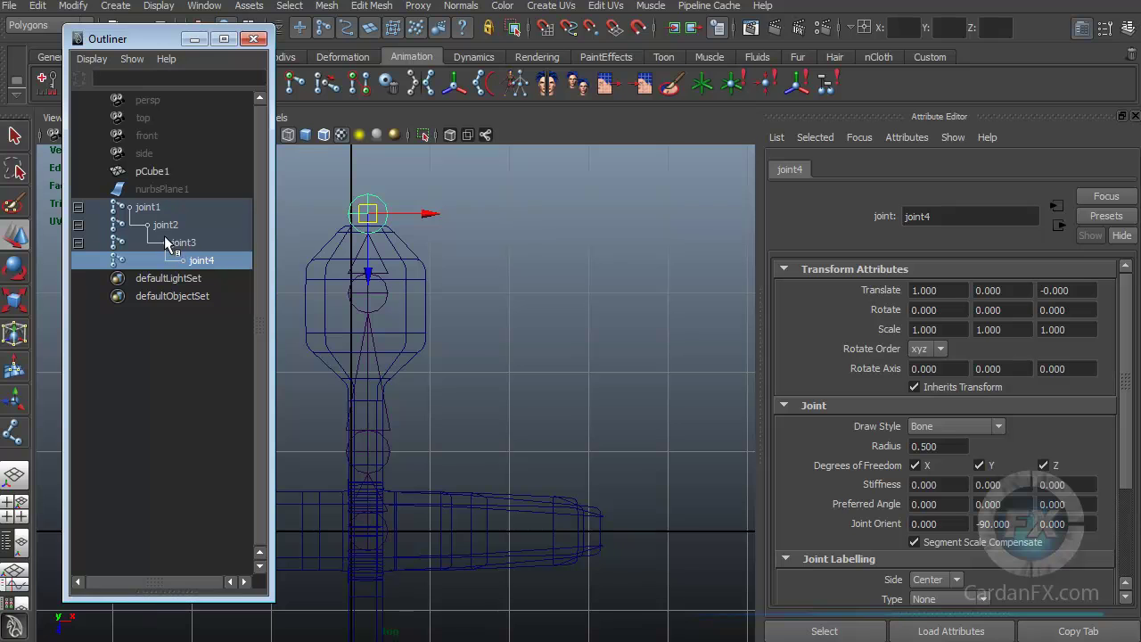
{"action": "left_click", "coordinate": [145, 207]}
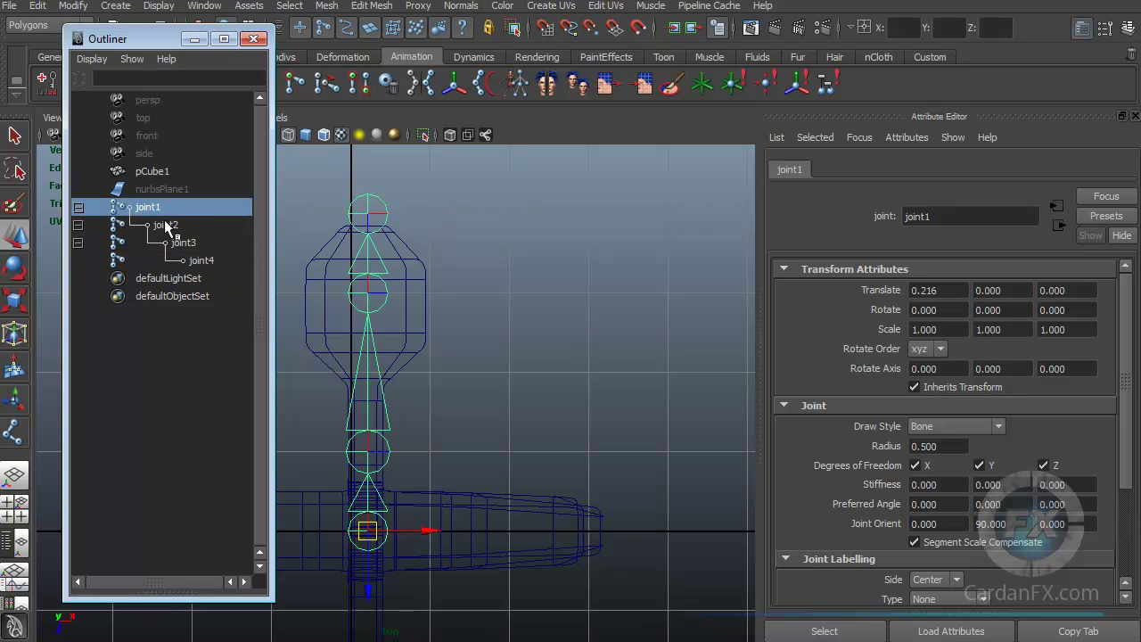
{"action": "left_click", "coordinate": [165, 225]}
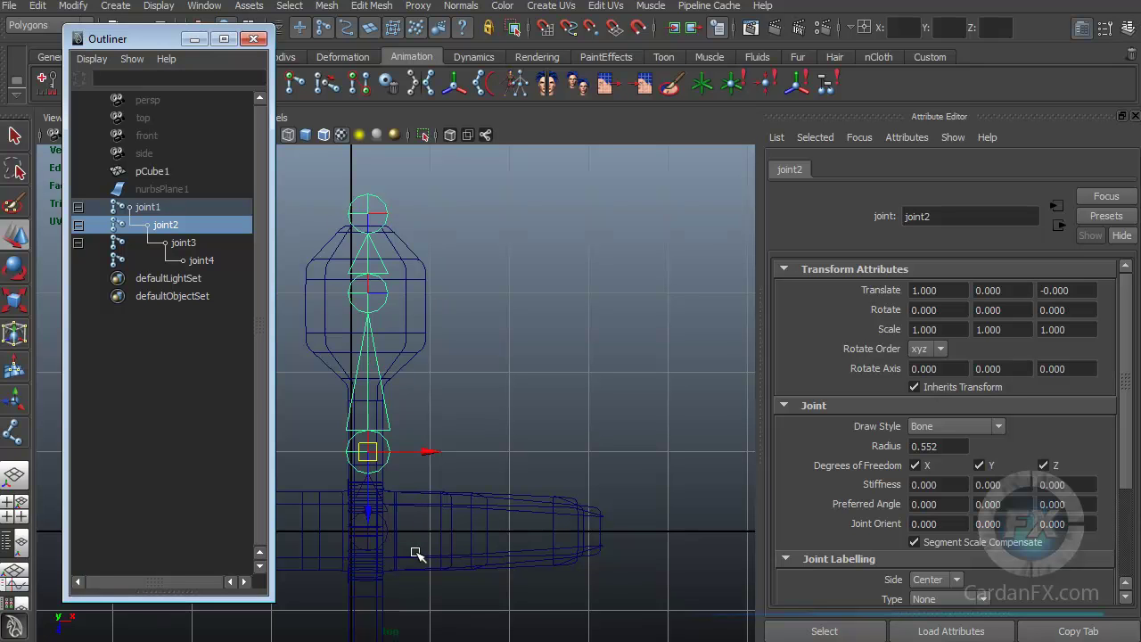
{"action": "left_click", "coordinate": [127, 212]}
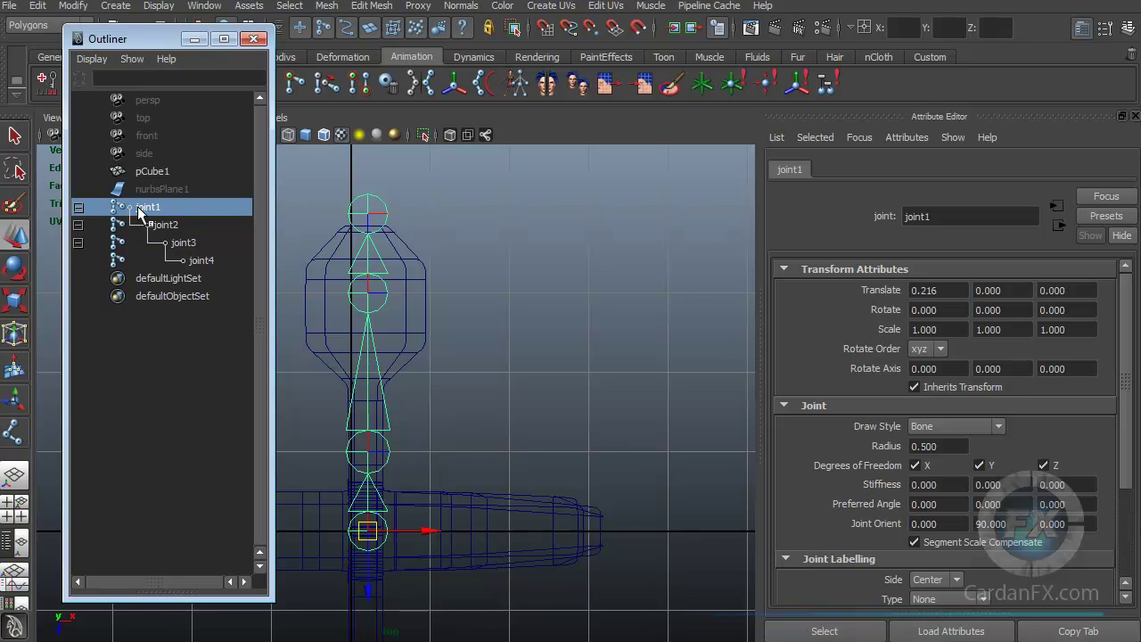
{"action": "left_click", "coordinate": [165, 225]}
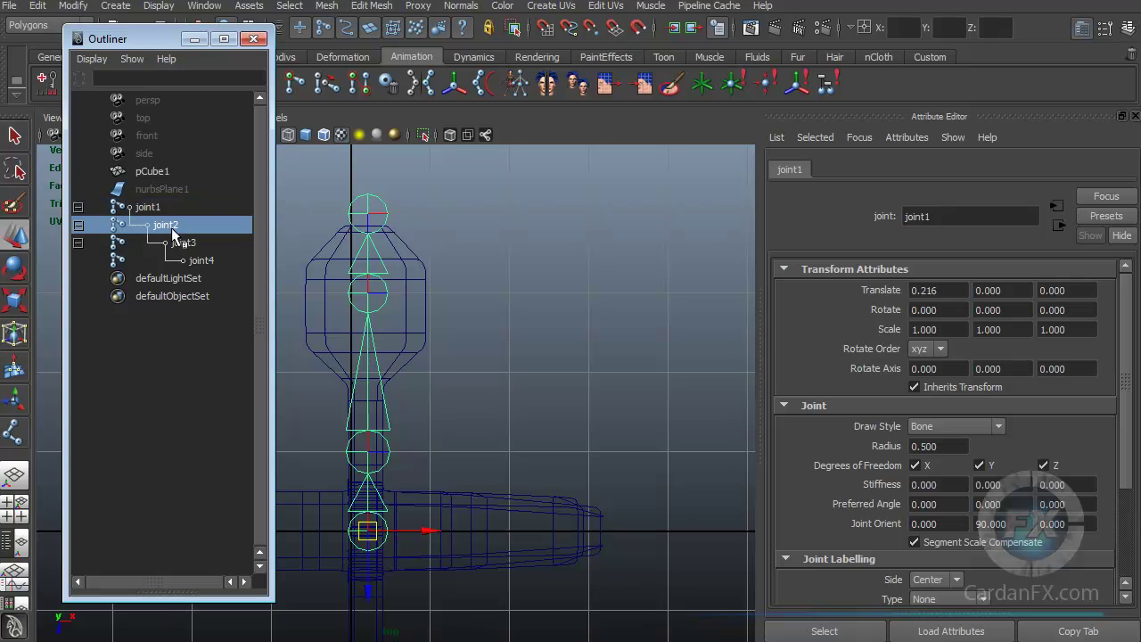
{"action": "left_click", "coordinate": [182, 243]}
{"action": "left_click", "coordinate": [200, 268]}
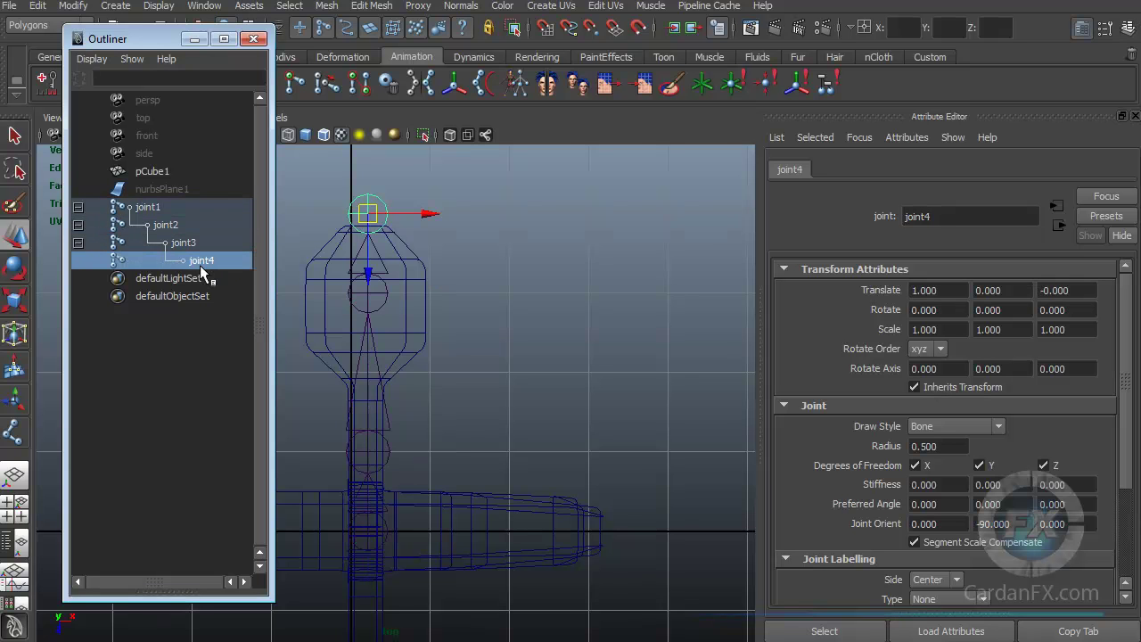
{"action": "left_click", "coordinate": [145, 210]}
{"action": "middle_click_drag", "start_coordinate": [145, 210], "coordinate": [211, 266]}
{"action": "left_click", "coordinate": [163, 225]}
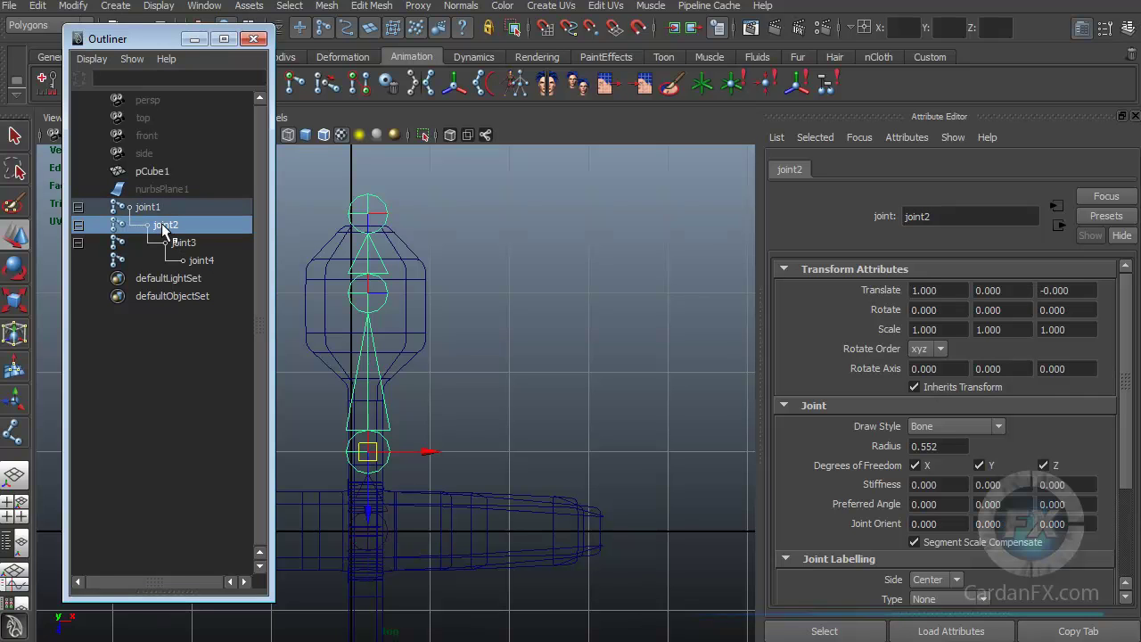
{"action": "middle_click_drag", "start_coordinate": [163, 227], "coordinate": [183, 246]}
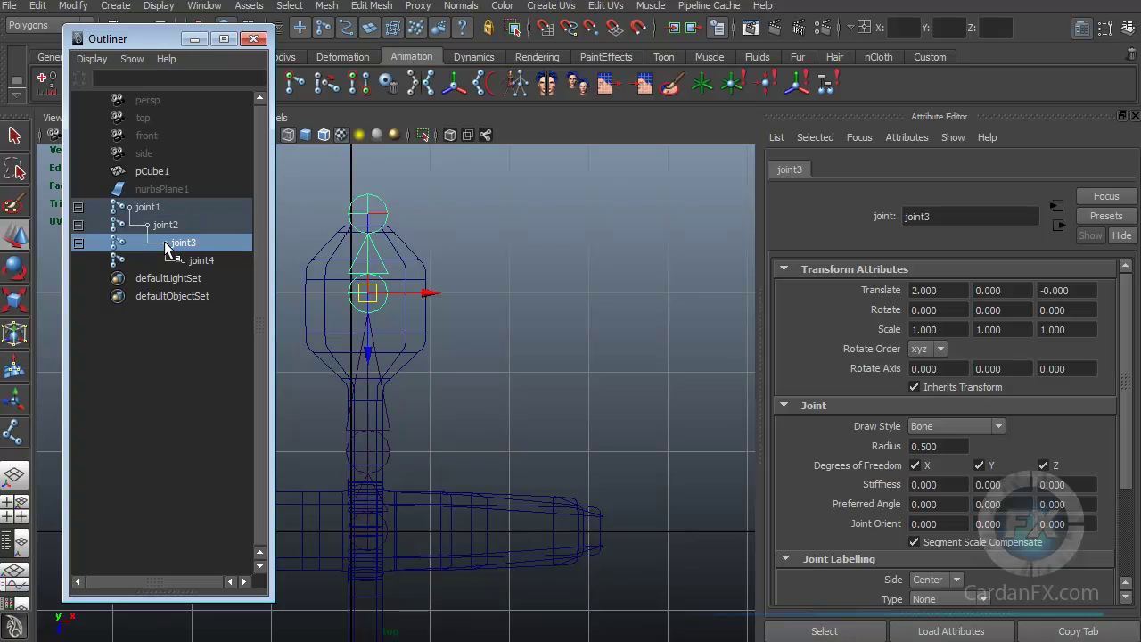
{"action": "left_click", "coordinate": [200, 260]}
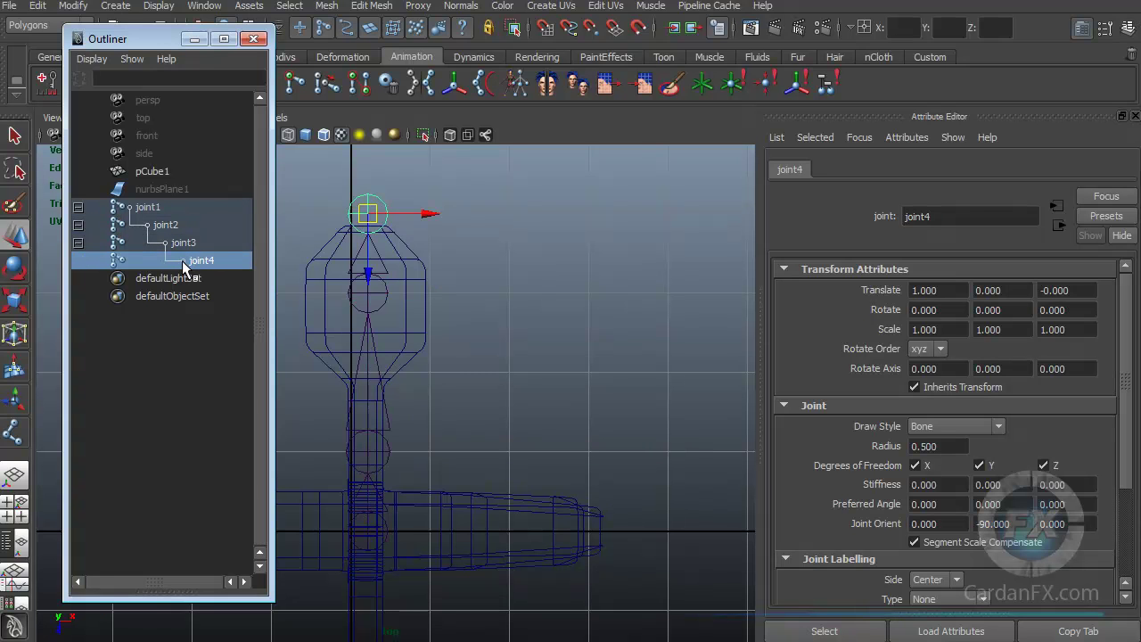
{"action": "middle_click_drag", "start_coordinate": [185, 266], "coordinate": [158, 203]}
- In the side view, raise joint2 and joint3 into the wing profile and shift joint3 slightly towards the fuselage
{"action": "key", "text": "space"}
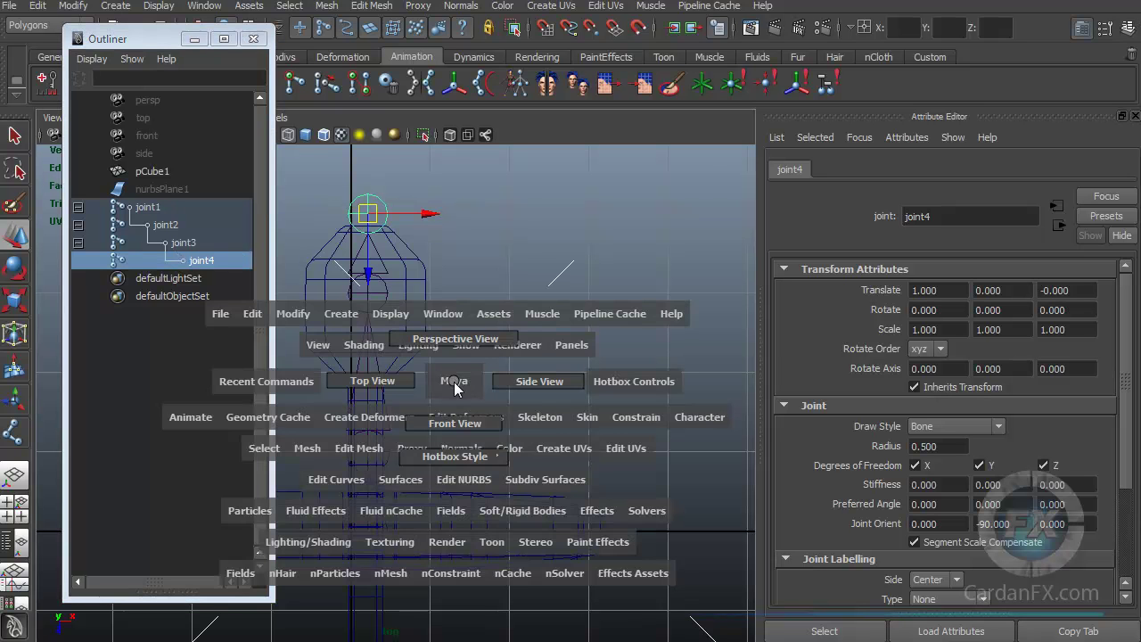
{"action": "left_click_drag", "start_coordinate": [455, 386], "coordinate": [592, 387]}
{"action": "key", "text": "space"}
{"action": "right_click_drag", "start_coordinate": [443, 384], "coordinate": [420, 416], "text": "alt"}
{"action": "middle_click_drag", "start_coordinate": [420, 415], "coordinate": [459, 395], "text": "alt"}
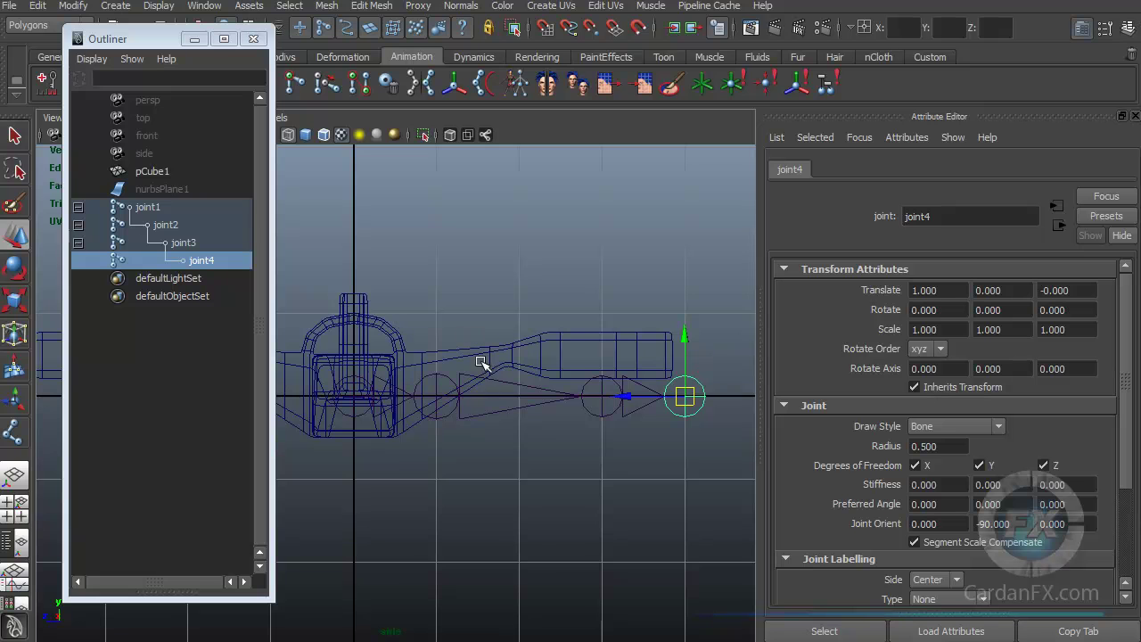
{"action": "left_click", "coordinate": [445, 380]}
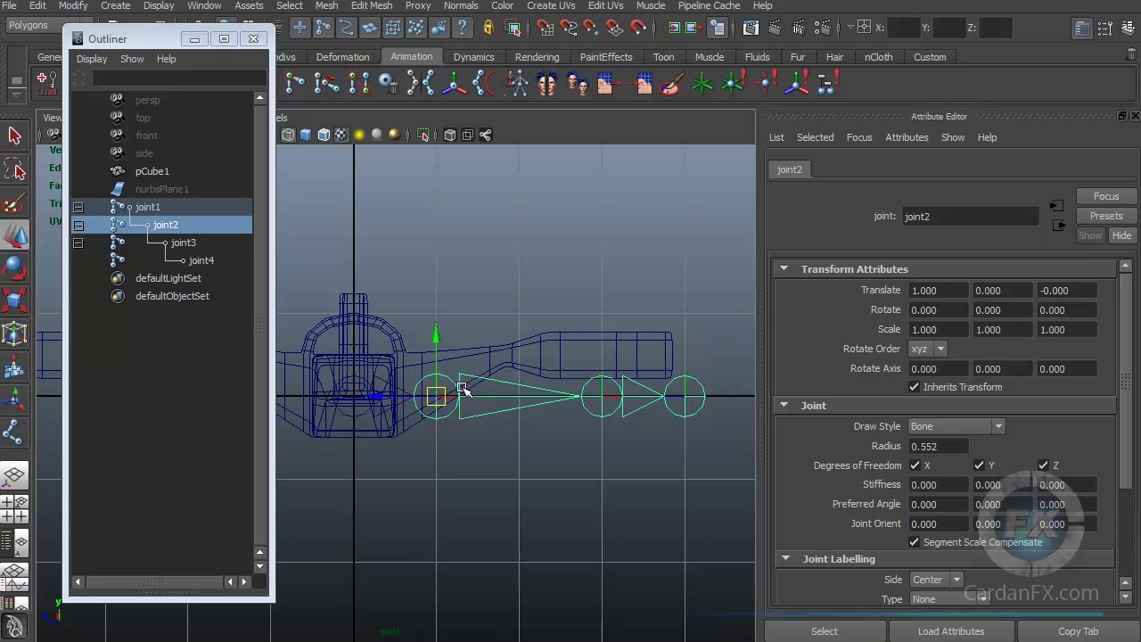
{"action": "left_click_drag", "start_coordinate": [440, 339], "coordinate": [445, 317]}
{"action": "left_click", "coordinate": [603, 397]}
{"action": "left_click_drag", "start_coordinate": [605, 328], "coordinate": [600, 288]}
{"action": "left_click", "coordinate": [542, 346]}
{"action": "left_click_drag", "start_coordinate": [542, 346], "coordinate": [531, 346]}
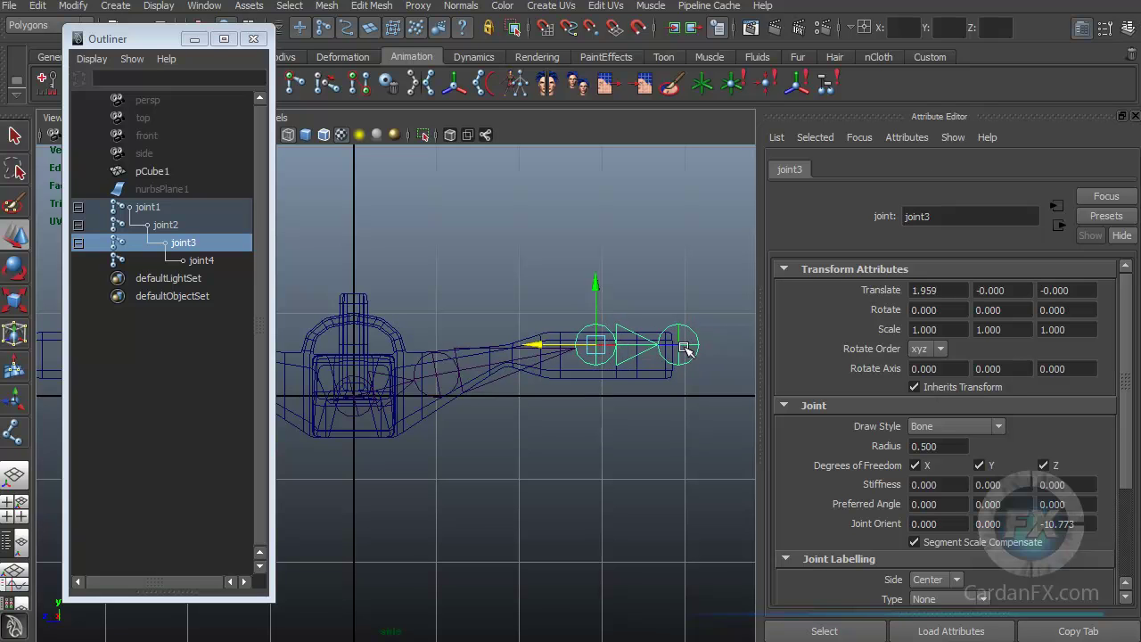
- Move joint4 just past the wing tip and level joint3 and joint4 along the middle of the outer wing section
{"action": "left_click", "coordinate": [728, 331]}
{"action": "left_click", "coordinate": [699, 348]}
{"action": "left_click_drag", "start_coordinate": [647, 350], "coordinate": [631, 347]}
{"action": "left_click_drag", "start_coordinate": [697, 286], "coordinate": [696, 298]}
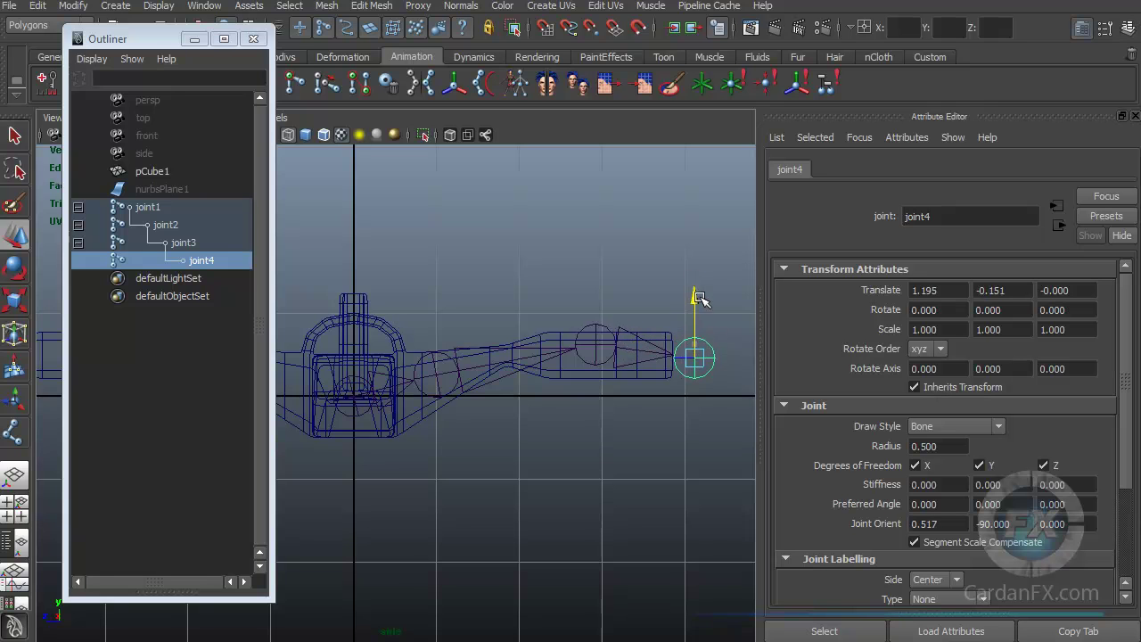
{"action": "left_click", "coordinate": [595, 344]}
{"action": "mouse_move", "coordinate": [595, 276]}
{"action": "left_mouse_down"}
{"action": "mouse_move", "coordinate": [597, 296]}
{"action": "mouse_move", "coordinate": [595, 288]}
{"action": "left_mouse_up"}
{"action": "left_click", "coordinate": [696, 364]}
{"action": "left_click_drag", "start_coordinate": [696, 329], "coordinate": [695, 300]}
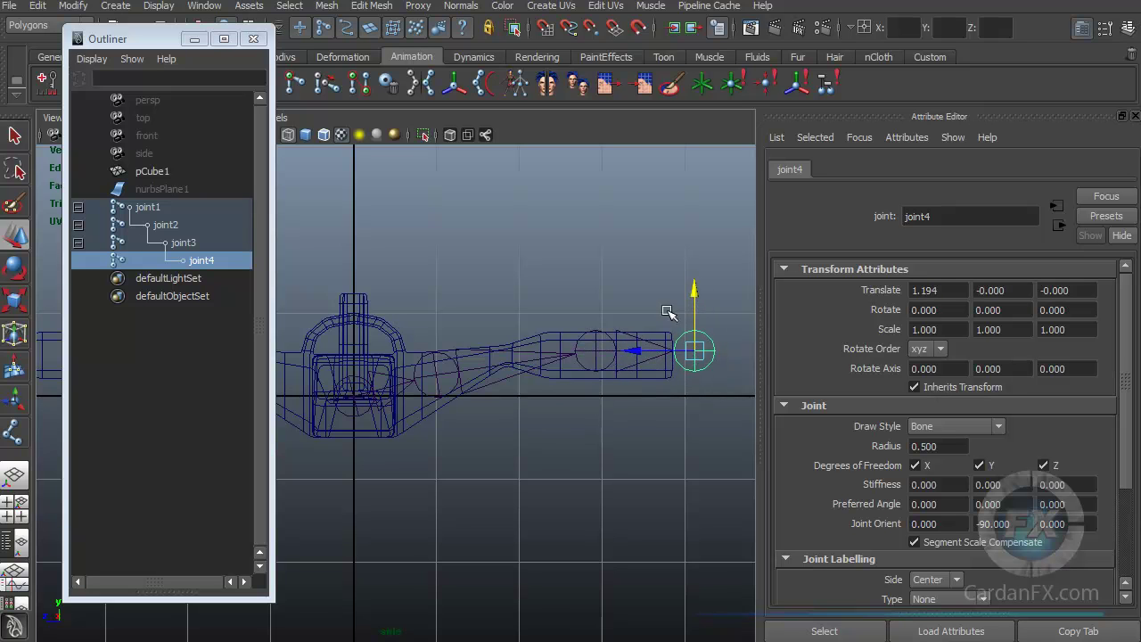
{"action": "left_click", "coordinate": [500, 358]}
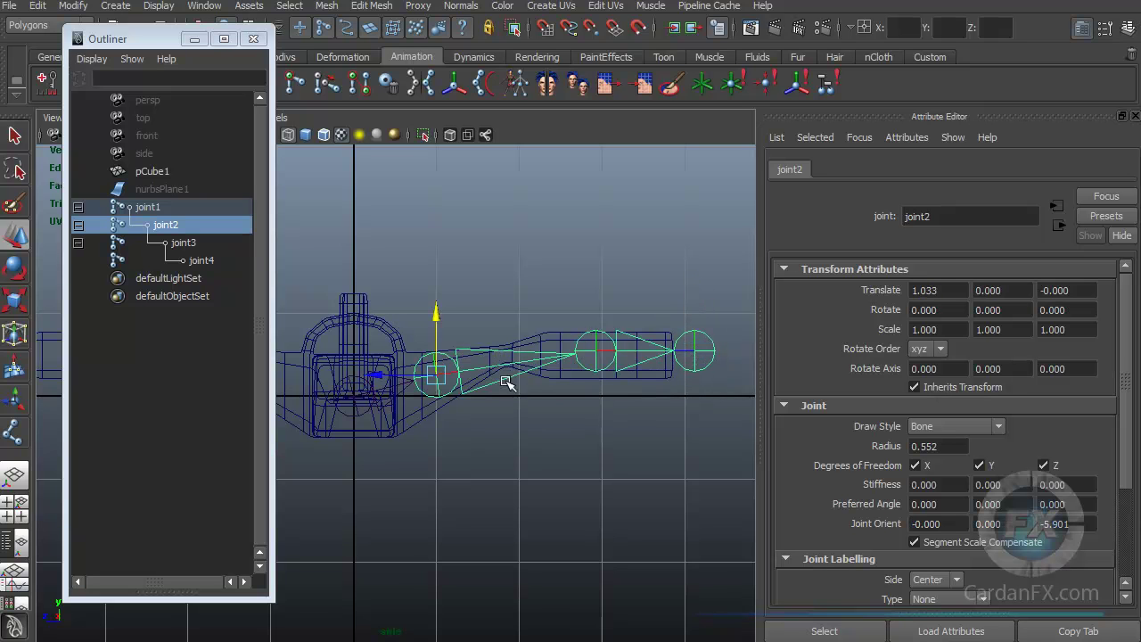
{"action": "left_click", "coordinate": [641, 365]}
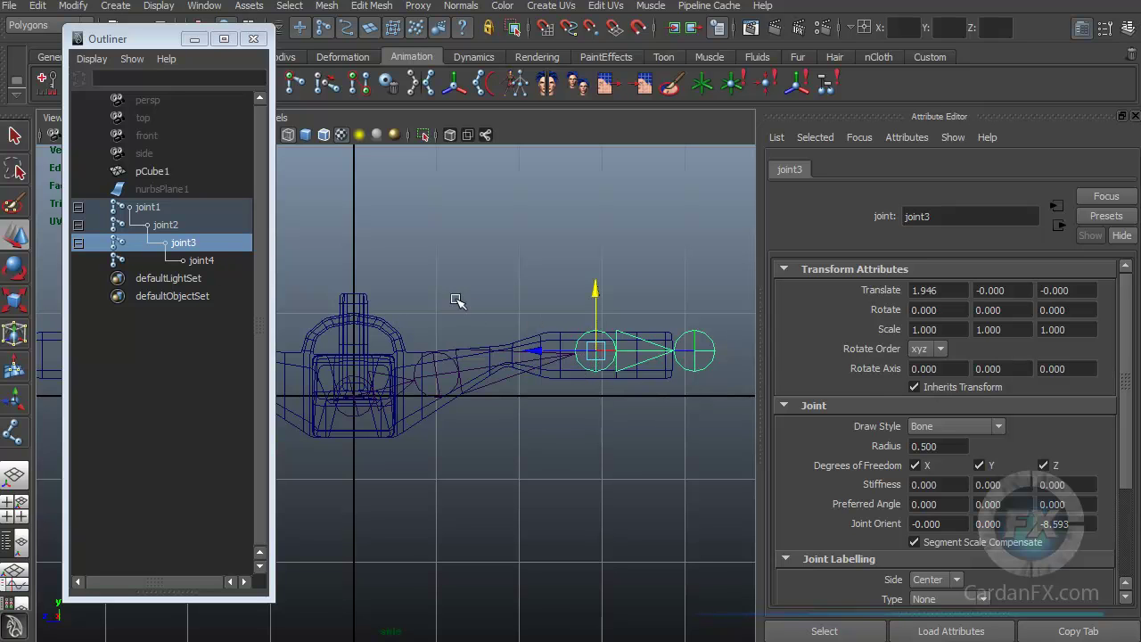
{"action": "left_click", "coordinate": [514, 249]}
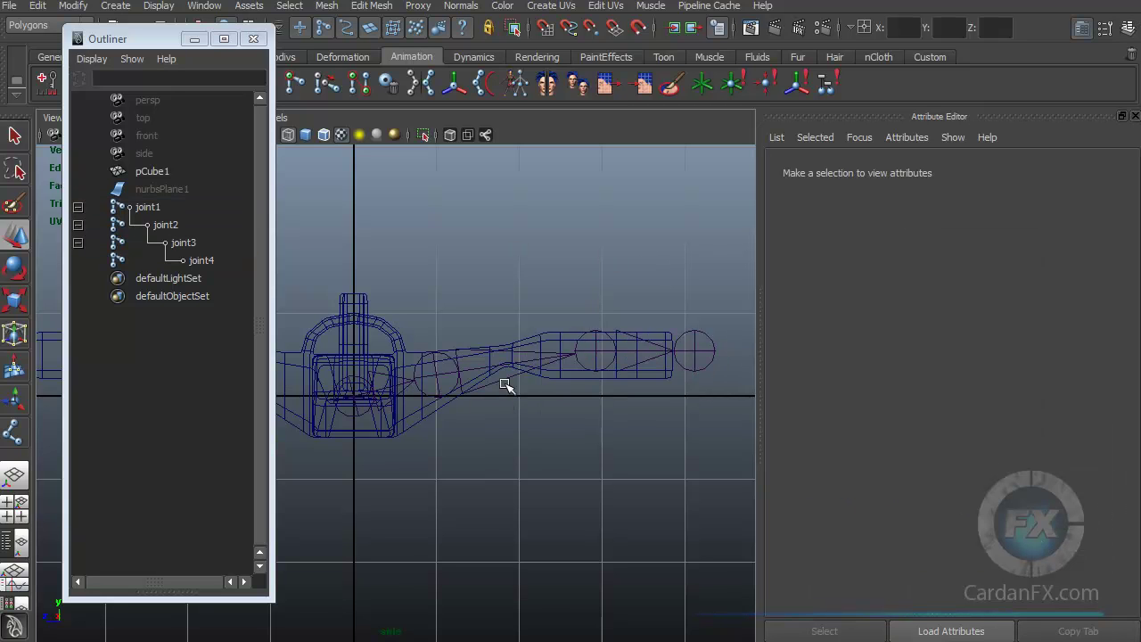
- With root joint1 selected, switch to the Animation menu set and detach the Skeleton commands as a floating window
{"action": "middle_click_drag", "start_coordinate": [453, 386], "coordinate": [540, 383], "text": "alt"}
{"action": "left_click", "coordinate": [454, 395]}
{"action": "middle_click_drag", "start_coordinate": [473, 399], "coordinate": [449, 383], "text": "alt"}
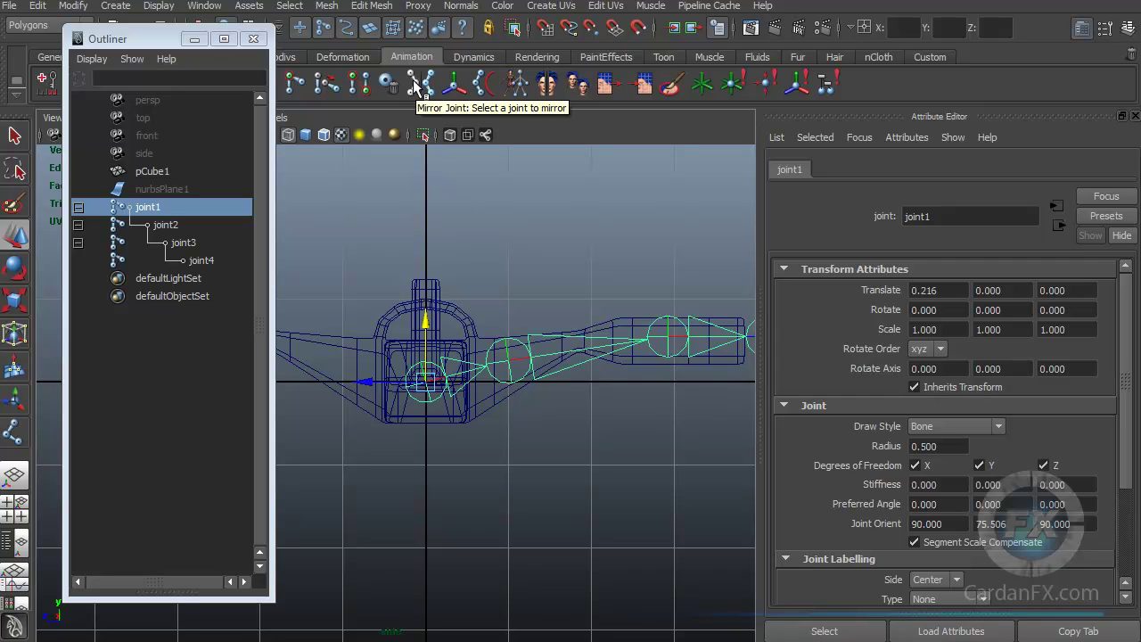
{"action": "left_click_drag", "start_coordinate": [153, 37], "coordinate": [125, 149]}
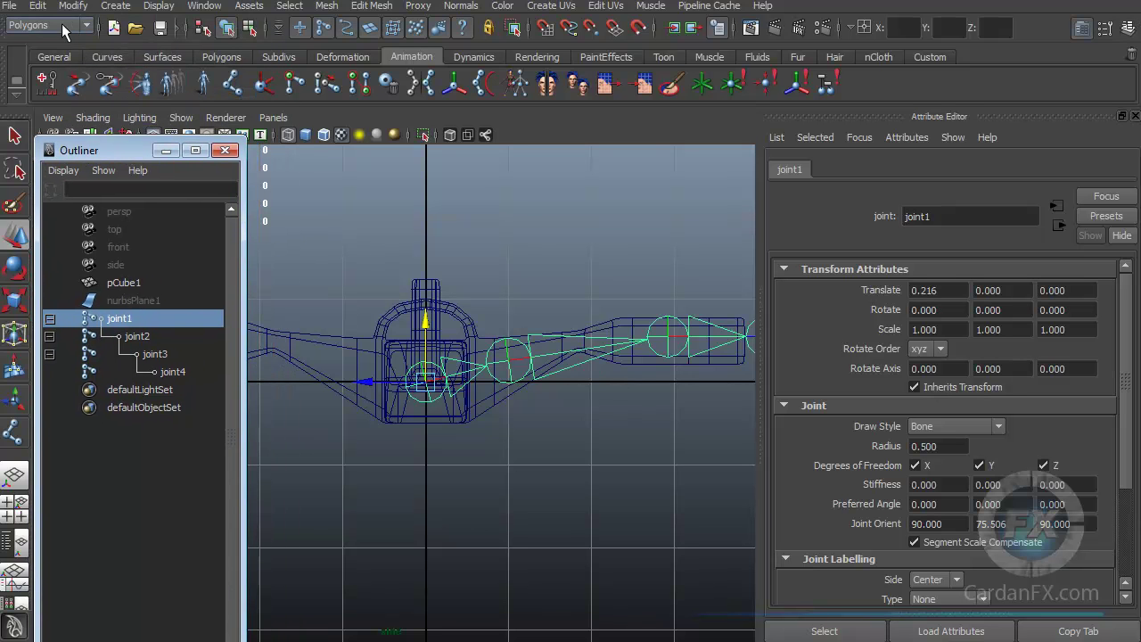
{"action": "left_click", "coordinate": [87, 25]}
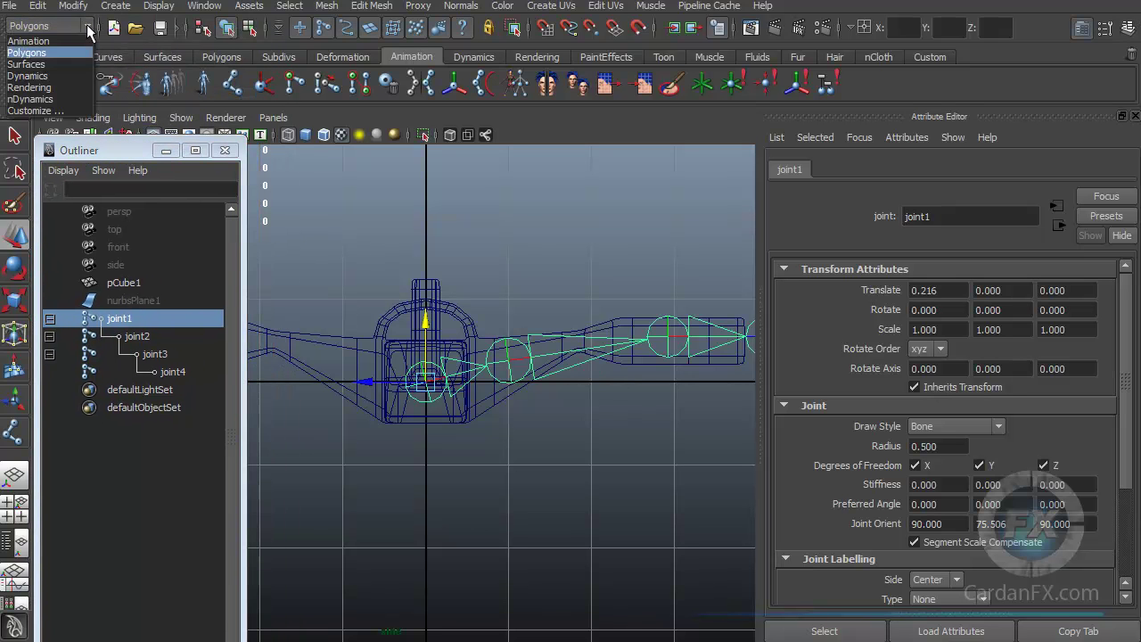
{"action": "left_click", "coordinate": [39, 41]}
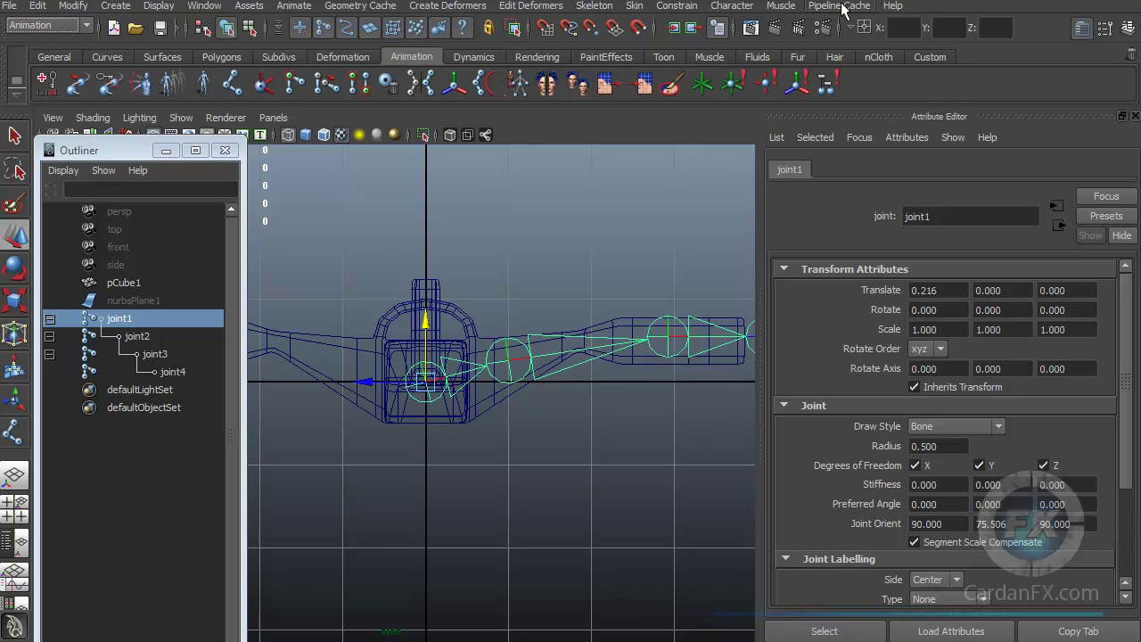
{"action": "left_click", "coordinate": [596, 9]}
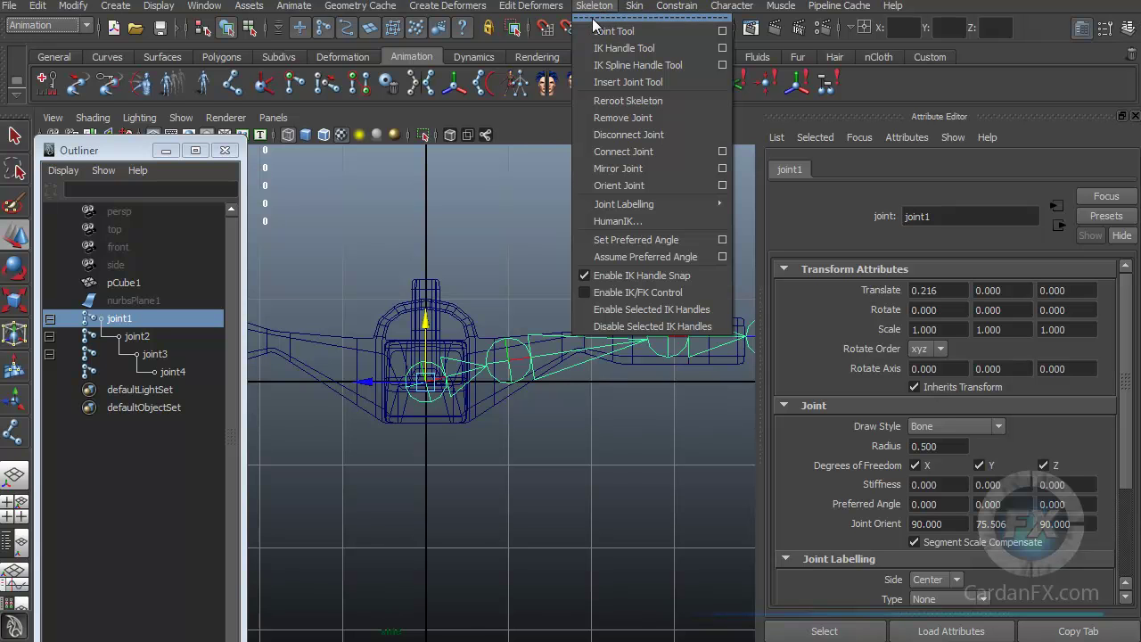
{"action": "left_click", "coordinate": [603, 17]}
{"action": "left_click_drag", "start_coordinate": [603, 13], "coordinate": [800, 178]}
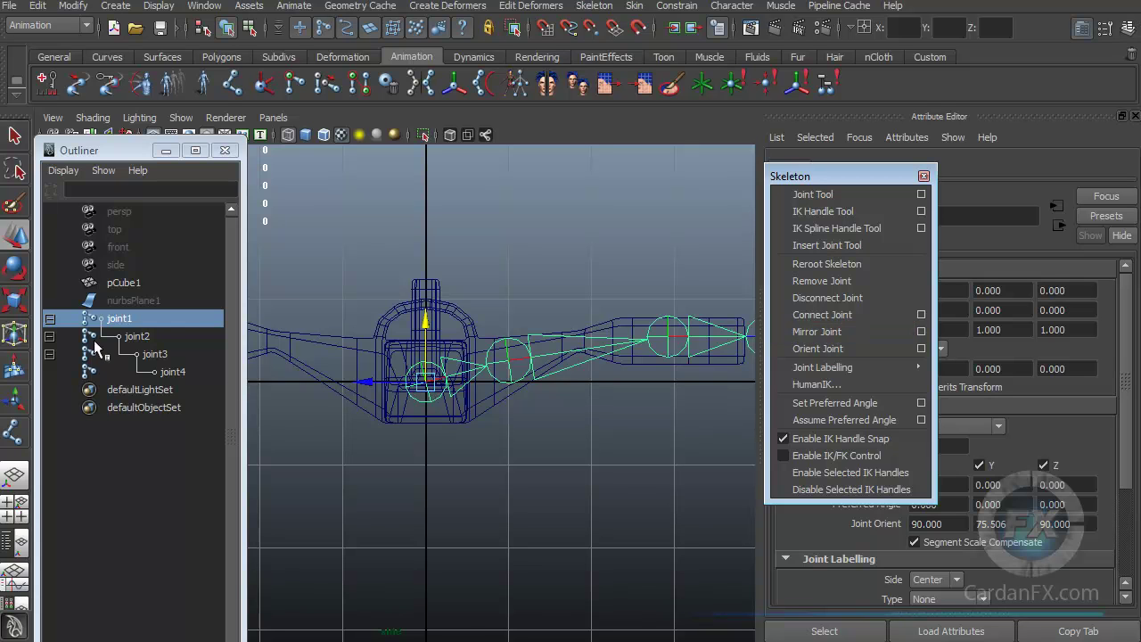
- Collapse the joint1 hierarchy in the Outliner and open the Mirror Joint options, moving the dialog clear of the model
{"action": "left_click", "coordinate": [104, 321]}
{"action": "left_click", "coordinate": [50, 318]}
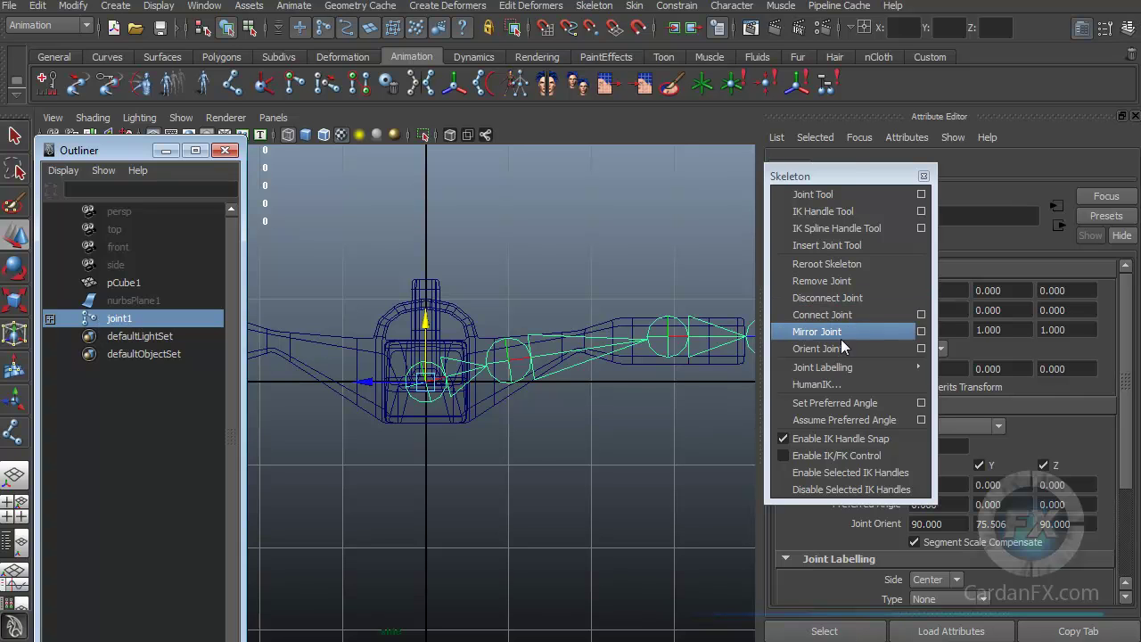
{"action": "left_click", "coordinate": [921, 332]}
{"action": "left_click_drag", "start_coordinate": [678, 170], "coordinate": [598, 185]}
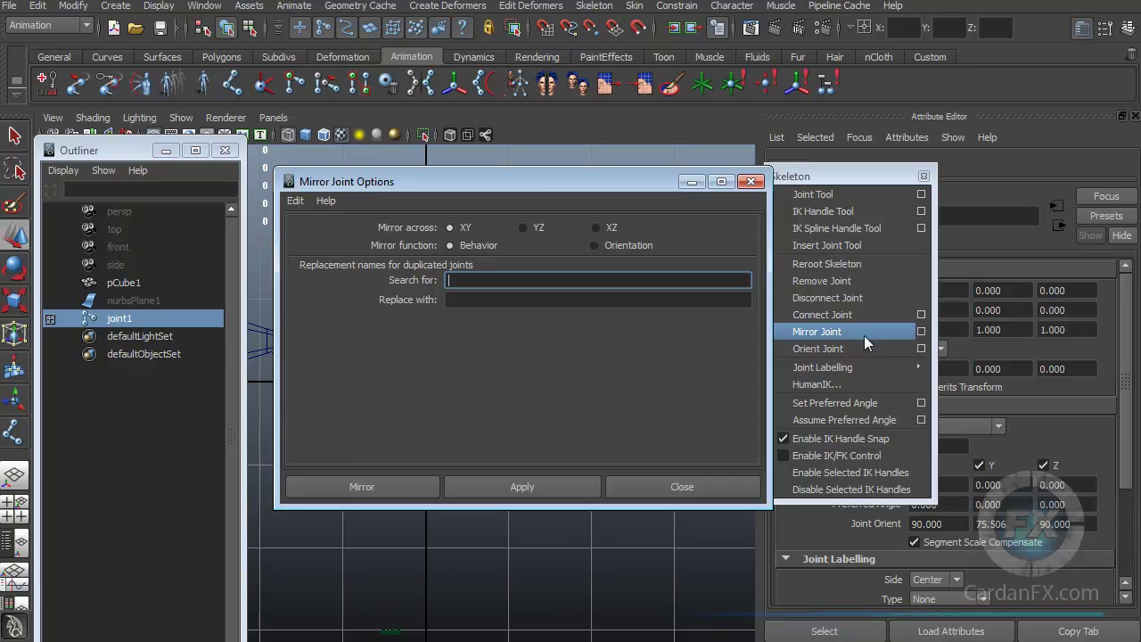
{"action": "left_click_drag", "start_coordinate": [527, 190], "coordinate": [578, 205]}
{"action": "left_click_drag", "start_coordinate": [419, 207], "coordinate": [789, 220]}
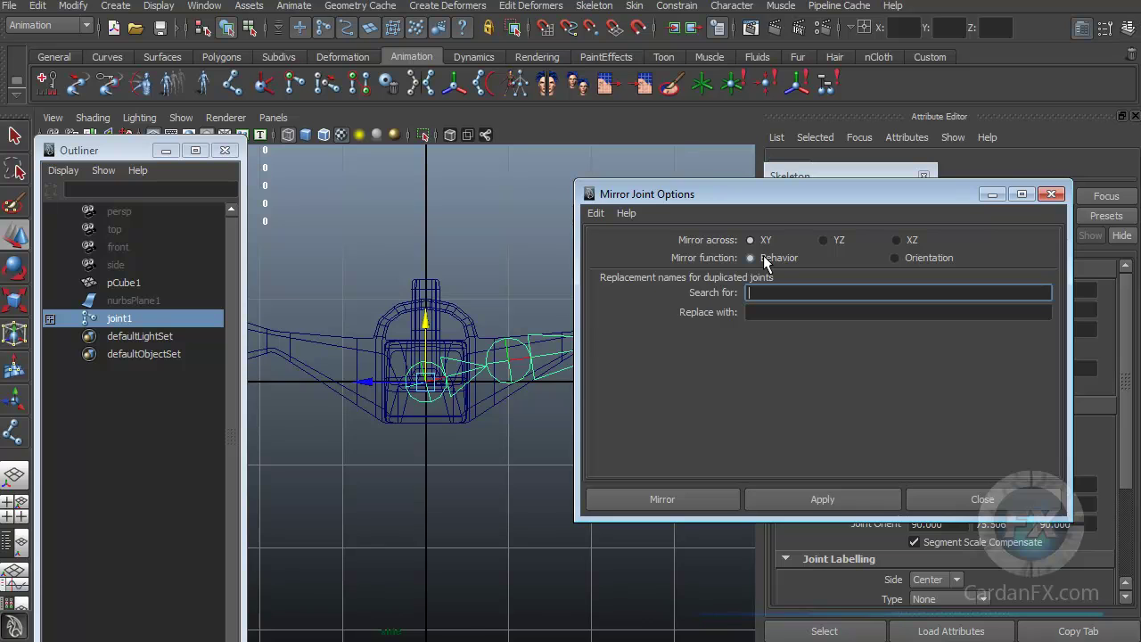
- Try mirroring the joint1 chain across the XY plane with the Behavior function, and undo the mirror
{"action": "left_click", "coordinate": [838, 499]}
{"action": "left_click_drag", "start_coordinate": [758, 197], "coordinate": [893, 199]}
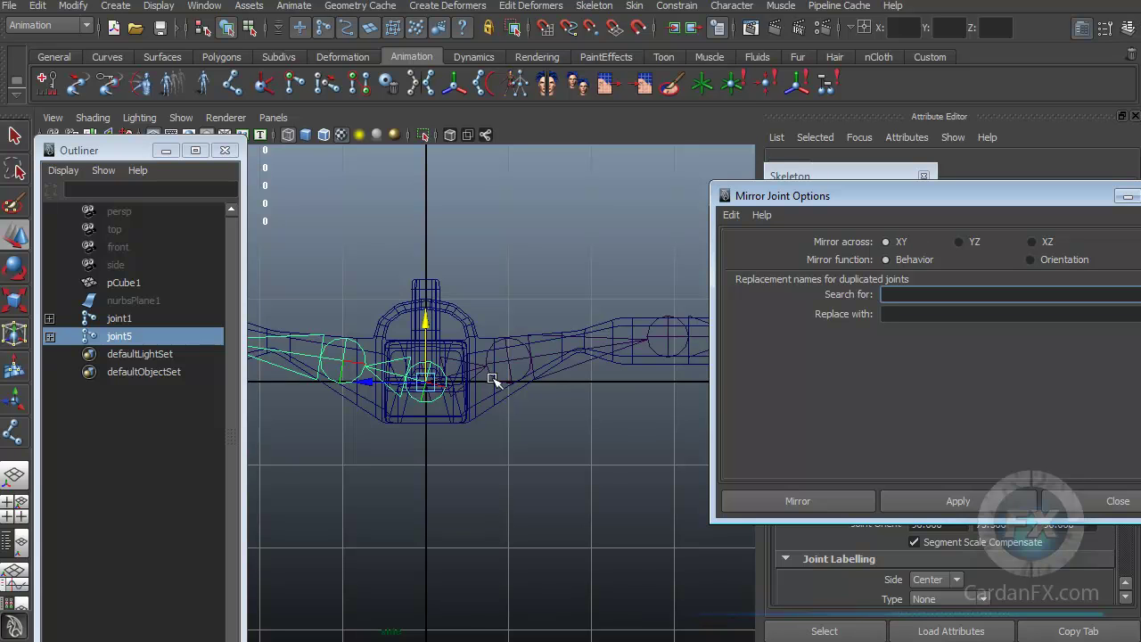
{"action": "left_click", "coordinate": [526, 328]}
{"action": "left_click", "coordinate": [508, 328], "text": "shift"}
{"action": "key", "text": "p"}
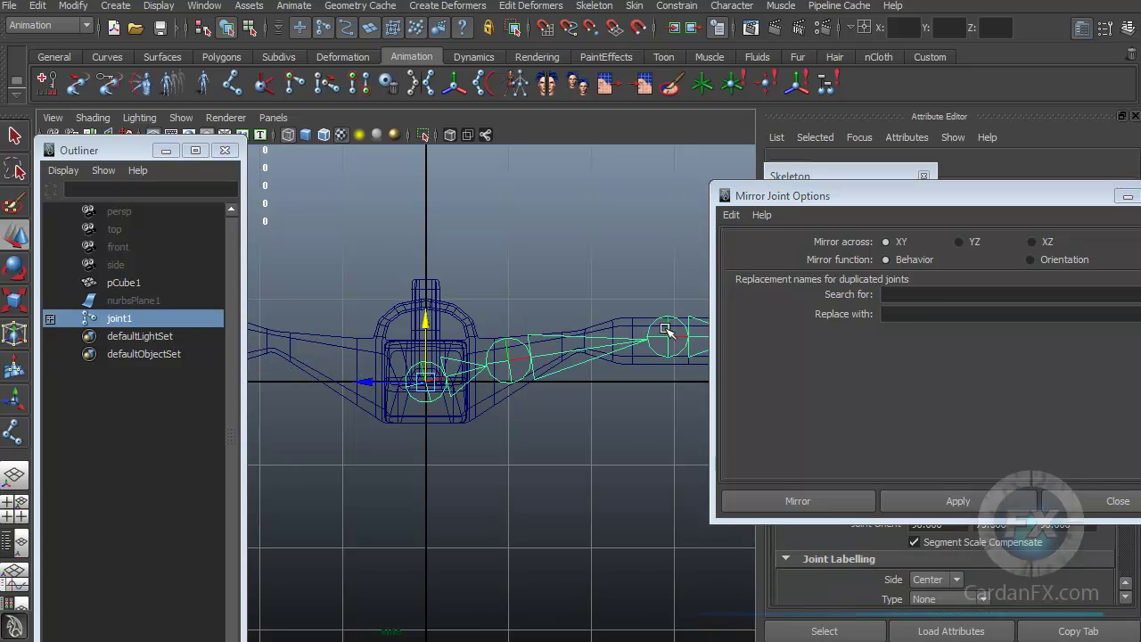
- Try mirroring the joint1 chain across the YZ plane, inspect it in the perspective view, and undo the mirror
{"action": "left_click", "coordinate": [960, 240]}
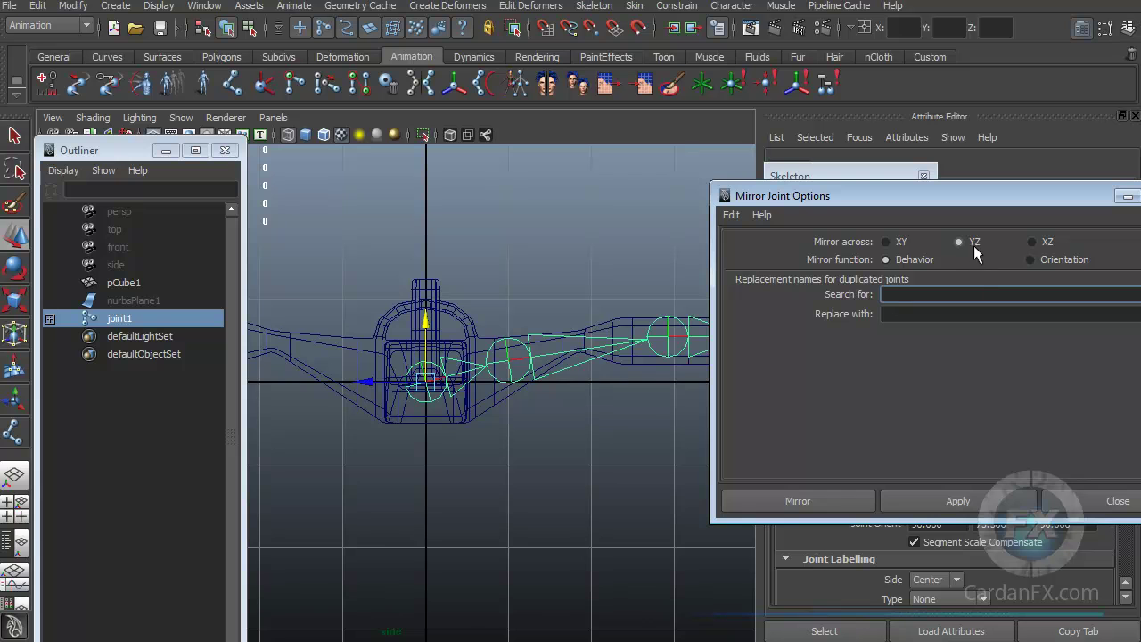
{"action": "left_click", "coordinate": [930, 502]}
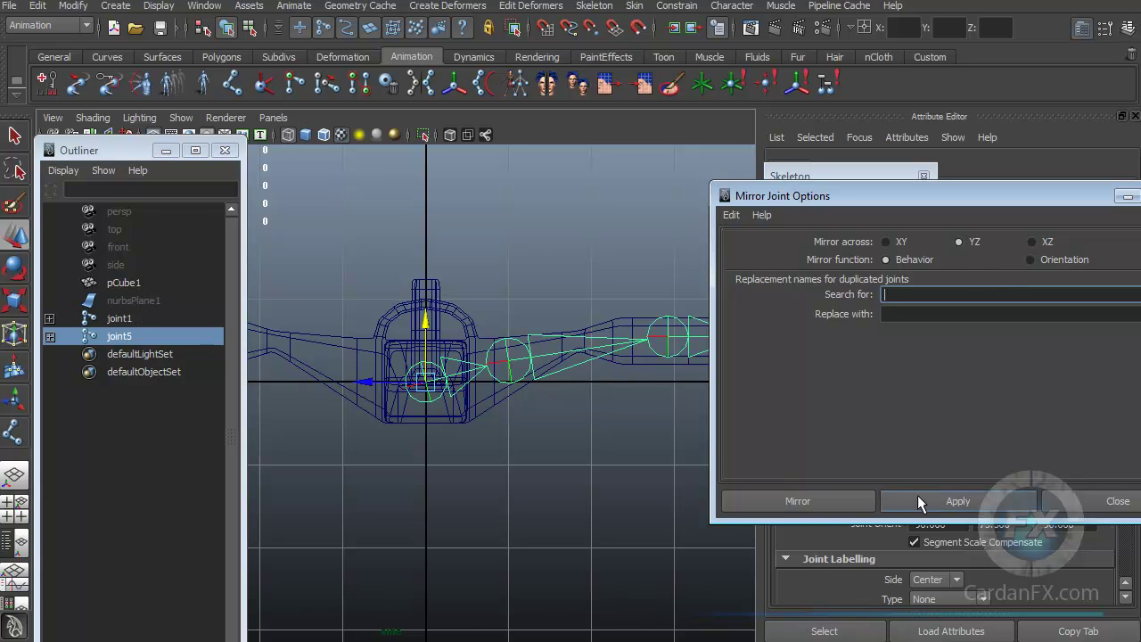
{"action": "middle_click_drag", "start_coordinate": [567, 316], "coordinate": [446, 336], "text": "alt"}
{"action": "scroll", "coordinate": [446, 336], "scroll_direction": "down", "scroll_amount": 2}
{"action": "key", "text": "space"}
{"action": "left_click_drag", "start_coordinate": [419, 330], "coordinate": [496, 434]}
{"action": "left_click_drag", "start_coordinate": [509, 392], "coordinate": [392, 323], "text": "alt"}
{"action": "right_click_drag", "start_coordinate": [453, 406], "coordinate": [441, 430], "text": "alt"}
{"action": "left_click_drag", "start_coordinate": [441, 431], "coordinate": [541, 425], "text": "alt"}
{"action": "key", "text": "ctrl+z"}
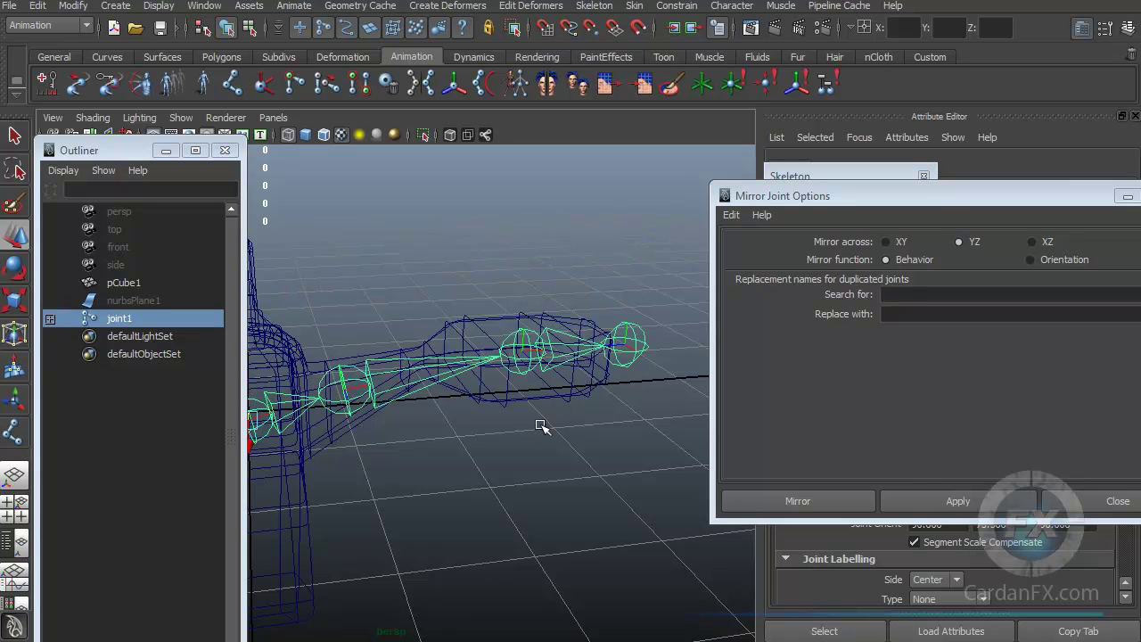
- Try mirroring the joint1 chain across the XZ plane, inspect it in the perspective view, and undo the mirror
{"action": "left_click_drag", "start_coordinate": [540, 425], "coordinate": [630, 415], "text": "alt"}
{"action": "right_click_drag", "start_coordinate": [629, 416], "coordinate": [515, 425], "text": "alt"}
{"action": "left_click_drag", "start_coordinate": [515, 426], "coordinate": [523, 472], "text": "alt"}
{"action": "right_click_drag", "start_coordinate": [522, 472], "coordinate": [546, 449], "text": "alt"}
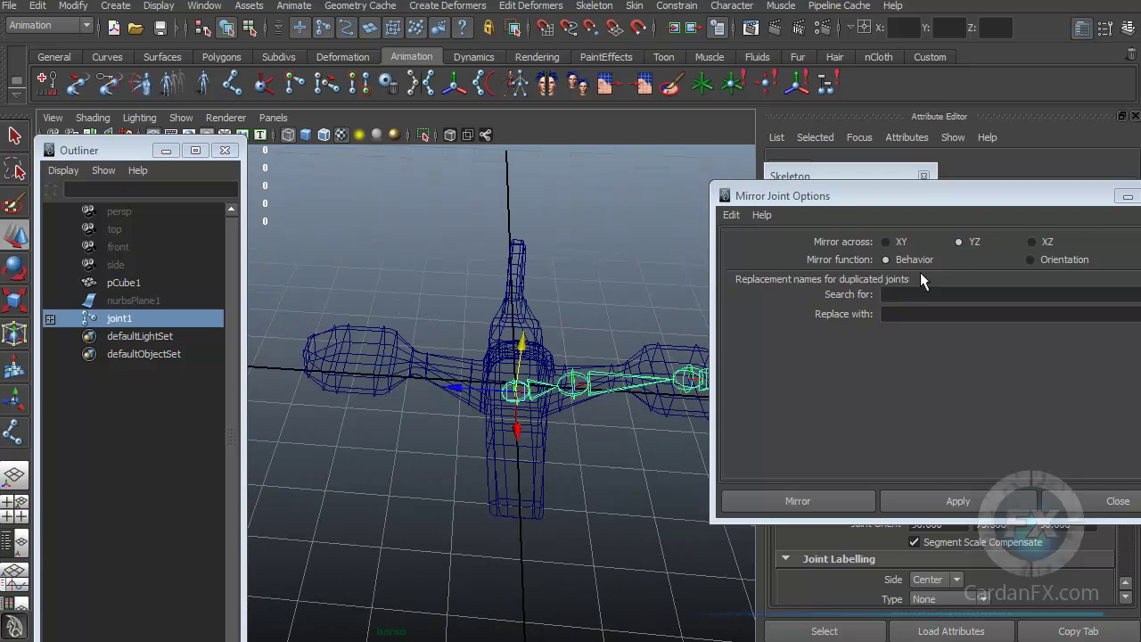
{"action": "left_click_drag", "start_coordinate": [610, 386], "coordinate": [573, 452]}
{"action": "left_click", "coordinate": [1041, 242]}
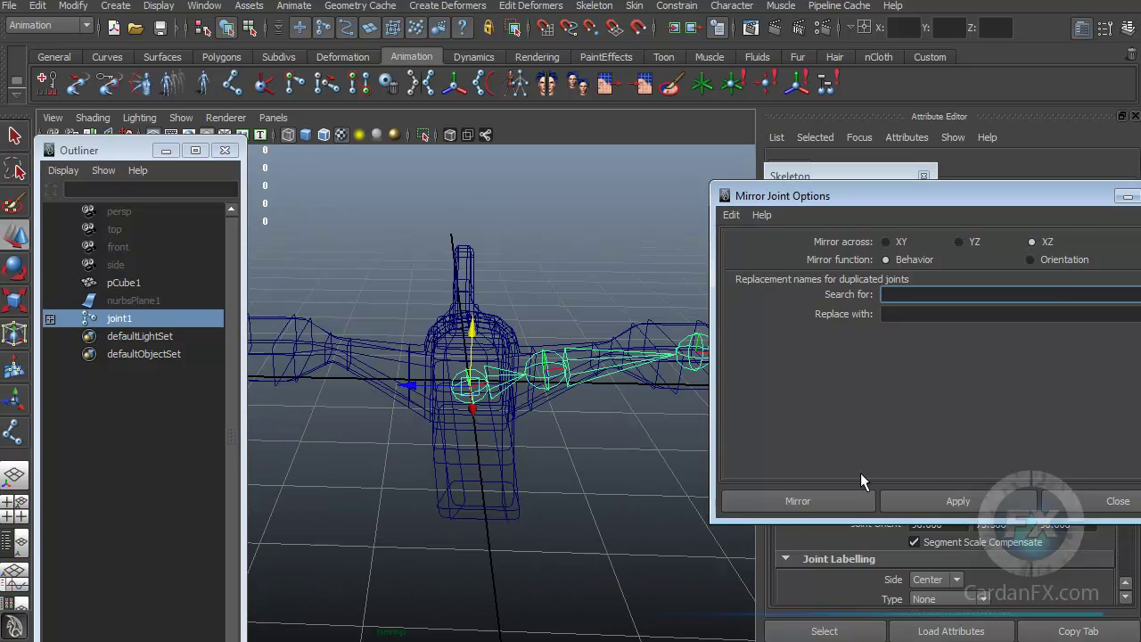
{"action": "left_click", "coordinate": [930, 501]}
{"action": "left_click_drag", "start_coordinate": [581, 446], "coordinate": [397, 421], "text": "alt"}
{"action": "left_click_drag", "start_coordinate": [513, 448], "coordinate": [502, 484], "text": "alt"}
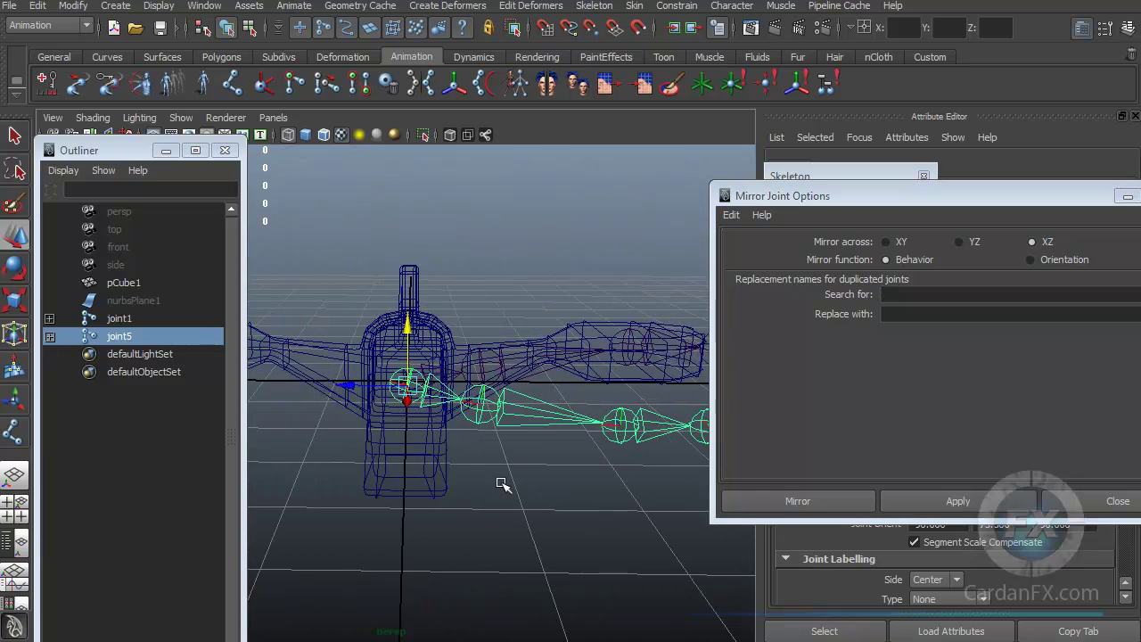
{"action": "key", "text": "ctrl+z"}
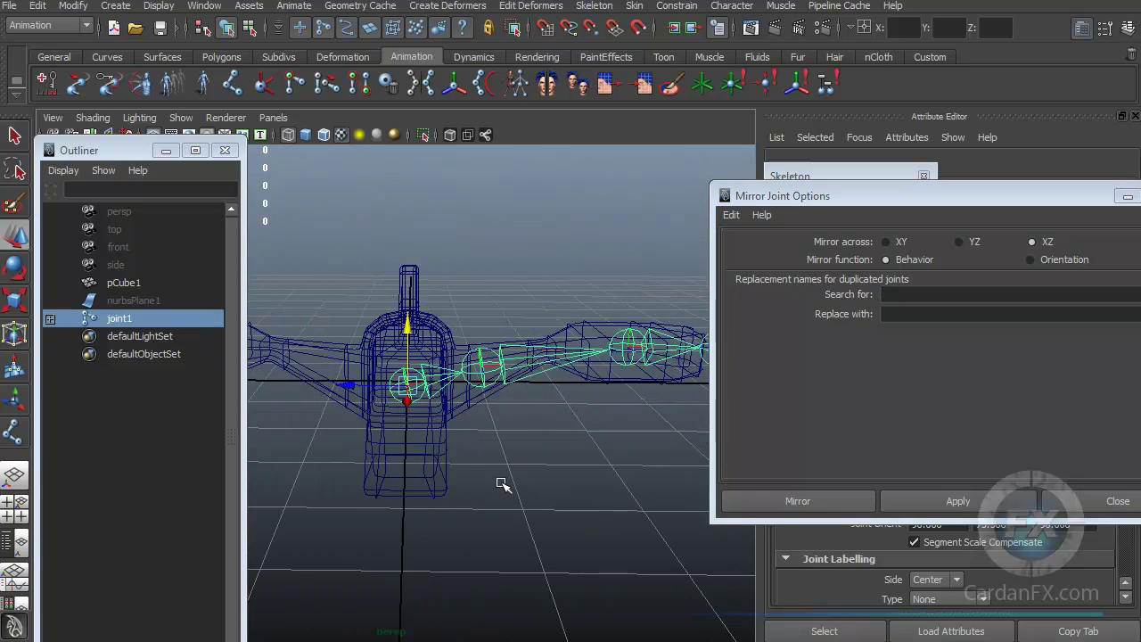
- Mirror the joint1 chain across the XY plane with the Behavior function and inspect the opposite wing's joints
{"action": "left_click", "coordinate": [887, 241]}
{"action": "left_click", "coordinate": [947, 501]}
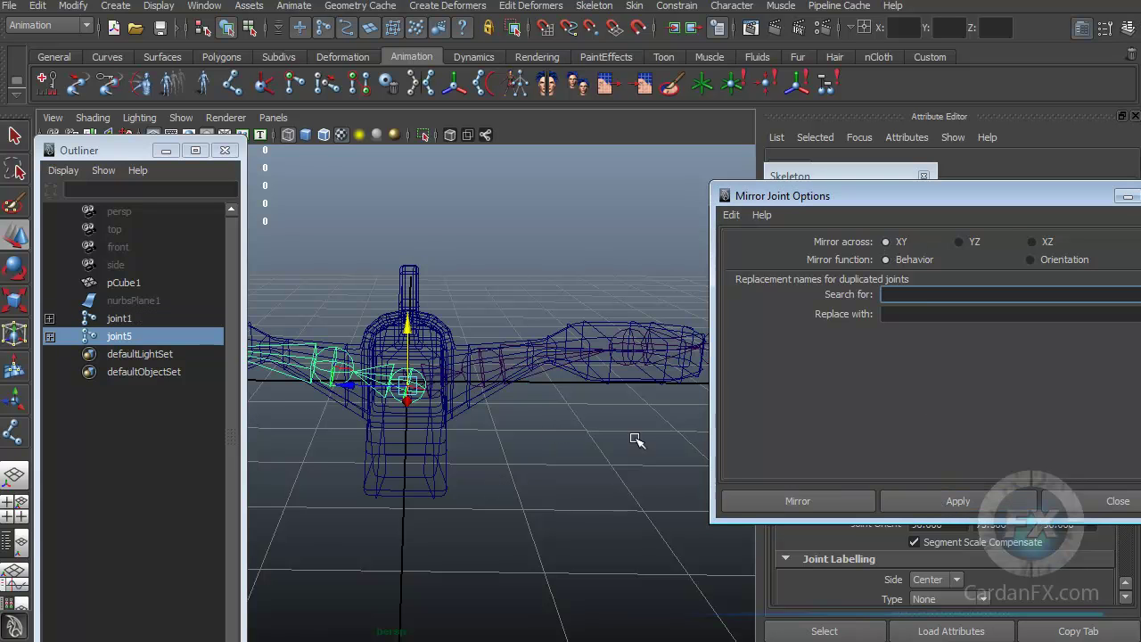
{"action": "left_click_drag", "start_coordinate": [635, 440], "coordinate": [798, 437], "text": "alt"}
{"action": "left_click_drag", "start_coordinate": [522, 400], "coordinate": [611, 477], "text": "alt"}
{"action": "right_click_drag", "start_coordinate": [611, 477], "coordinate": [504, 528], "text": "alt"}
{"action": "left_click_drag", "start_coordinate": [482, 260], "coordinate": [530, 399], "text": "alt"}
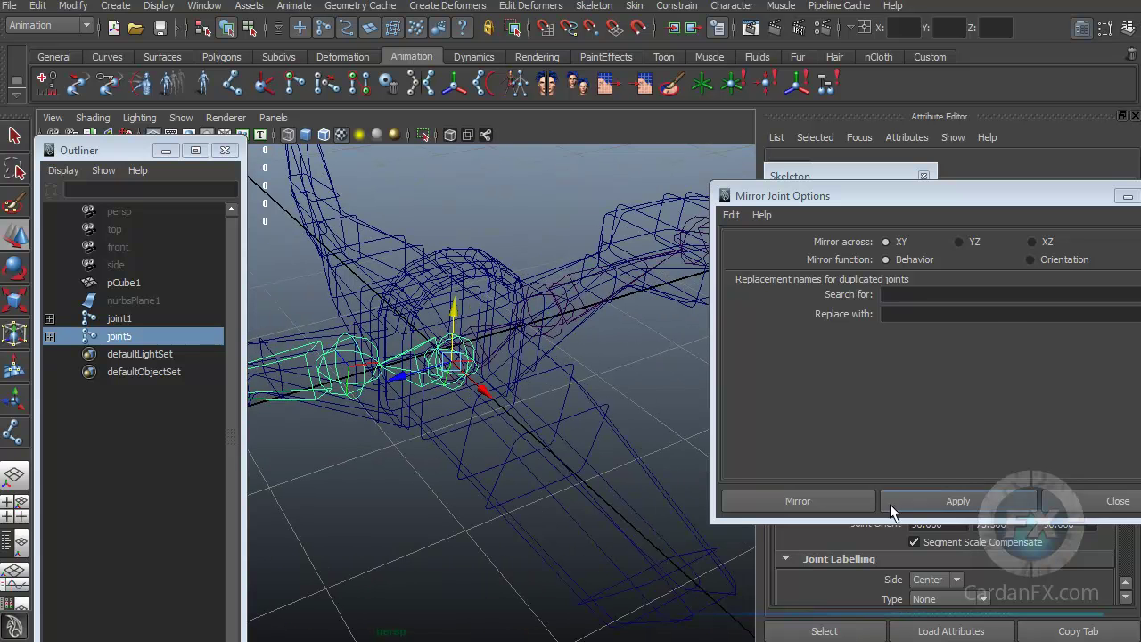
- Close the Mirror Joint options and the floating Skeleton window, and check the joint1 and joint5 chains by selecting each
{"action": "left_click", "coordinate": [1105, 503]}
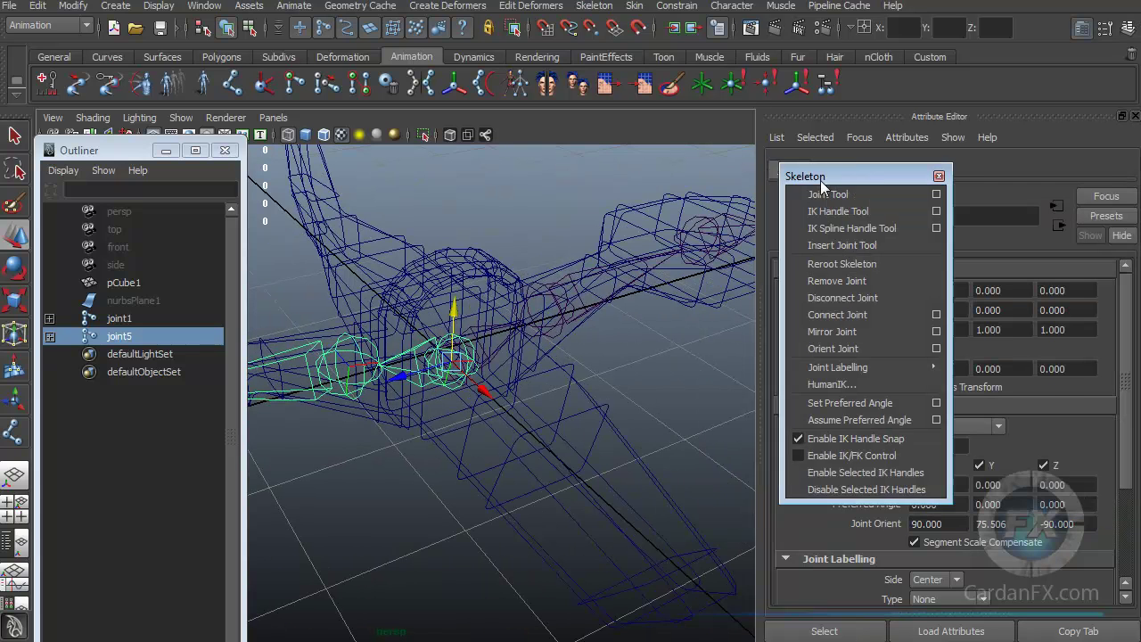
{"action": "left_click", "coordinate": [923, 176]}
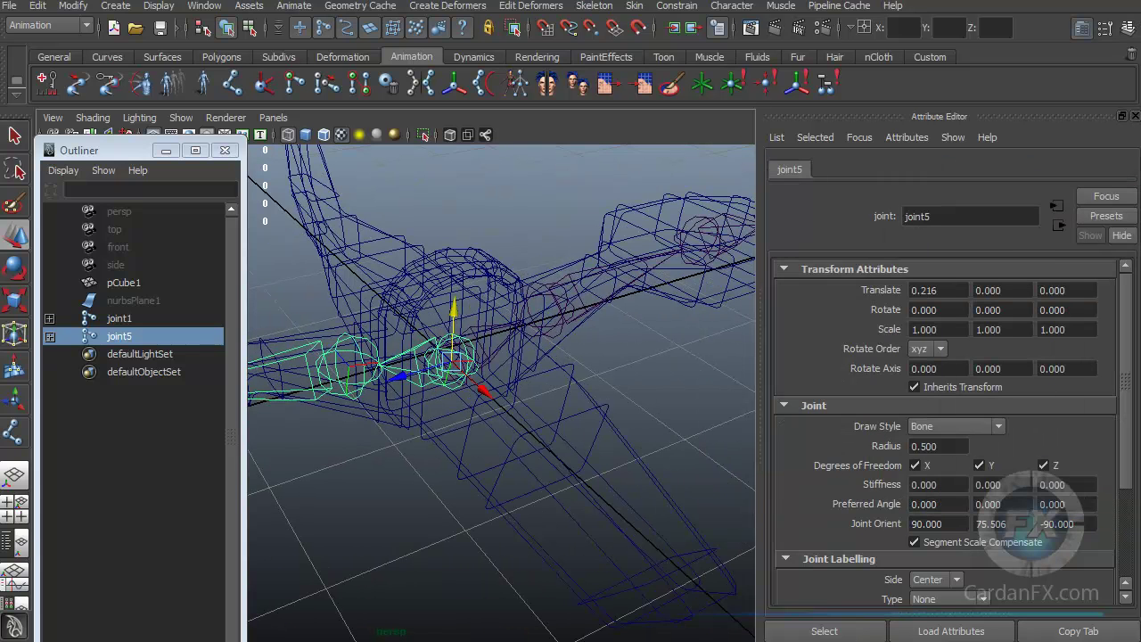
{"action": "left_click", "coordinate": [109, 317]}
{"action": "left_click", "coordinate": [108, 337]}
{"action": "left_click_drag", "start_coordinate": [445, 375], "coordinate": [423, 410], "text": "alt"}
- In the top view, place a single joint in the fuselage where the tail starts to narrow, at about X -1.445, Z 0.019
{"action": "key", "text": "space"}
{"action": "middle_click_drag", "start_coordinate": [422, 410], "coordinate": [527, 425], "text": "alt"}
{"action": "right_click_drag", "start_coordinate": [526, 426], "coordinate": [517, 390], "text": "alt"}
{"action": "middle_click_drag", "start_coordinate": [517, 389], "coordinate": [572, 373], "text": "alt"}
{"action": "right_click_drag", "start_coordinate": [572, 373], "coordinate": [654, 359], "text": "alt"}
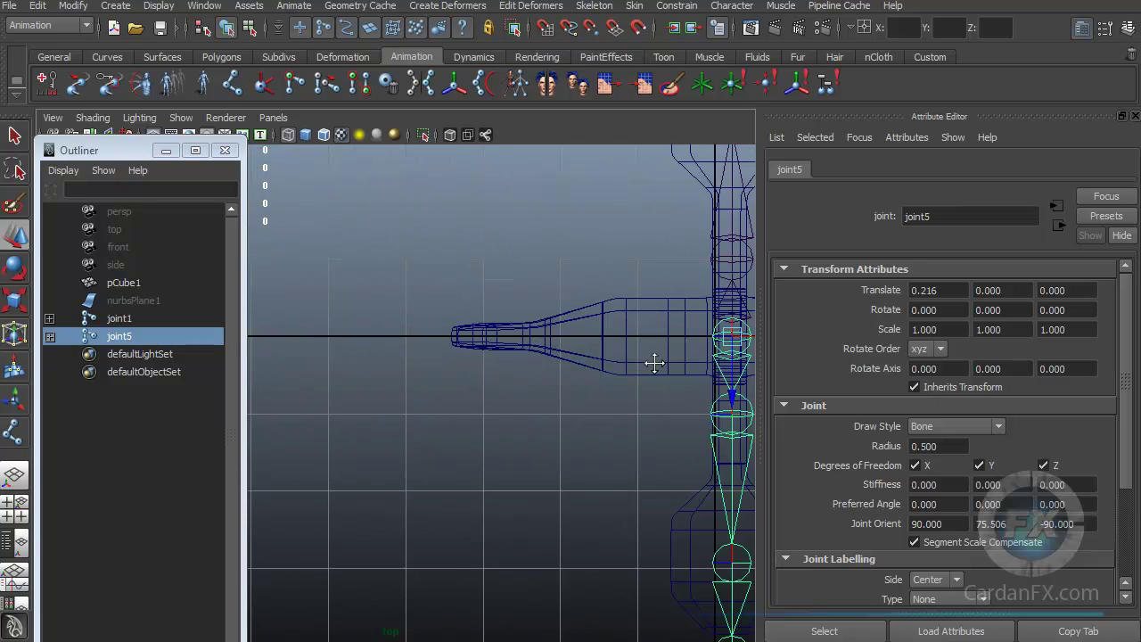
{"action": "middle_click_drag", "start_coordinate": [654, 360], "coordinate": [422, 366], "text": "alt"}
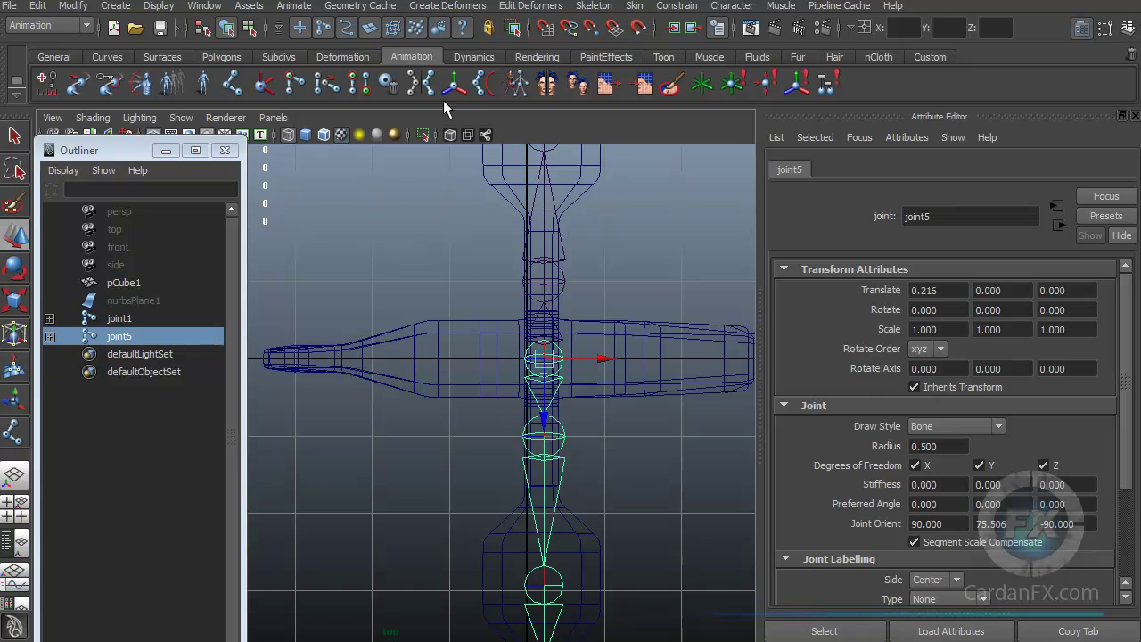
{"action": "left_click", "coordinate": [233, 83]}
{"action": "left_click", "coordinate": [414, 358]}
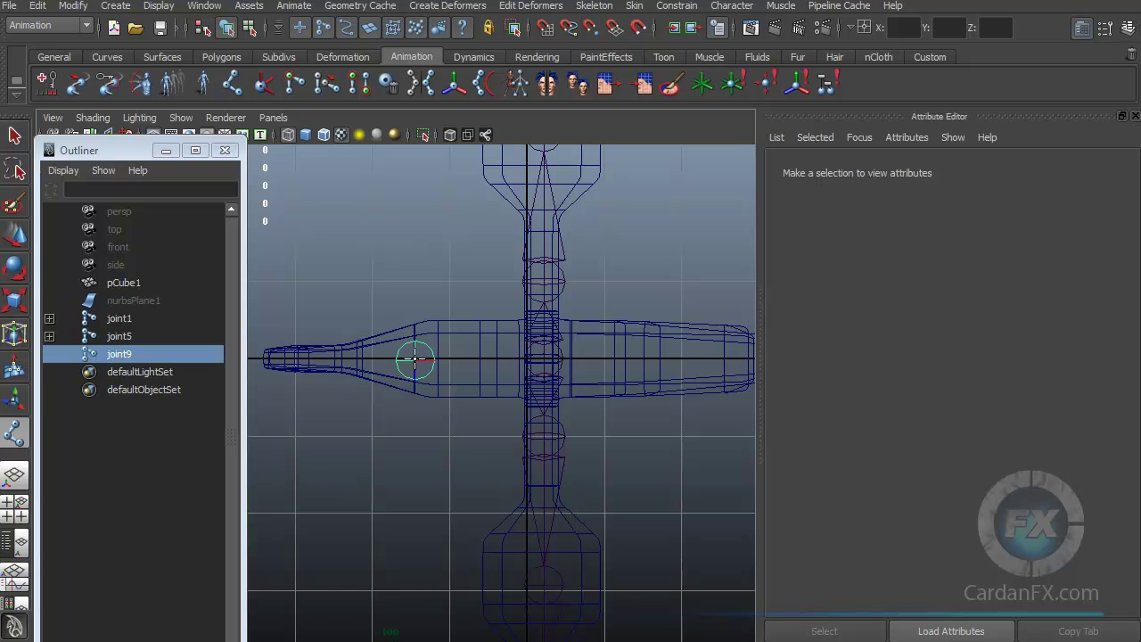
{"action": "key", "text": "Return"}
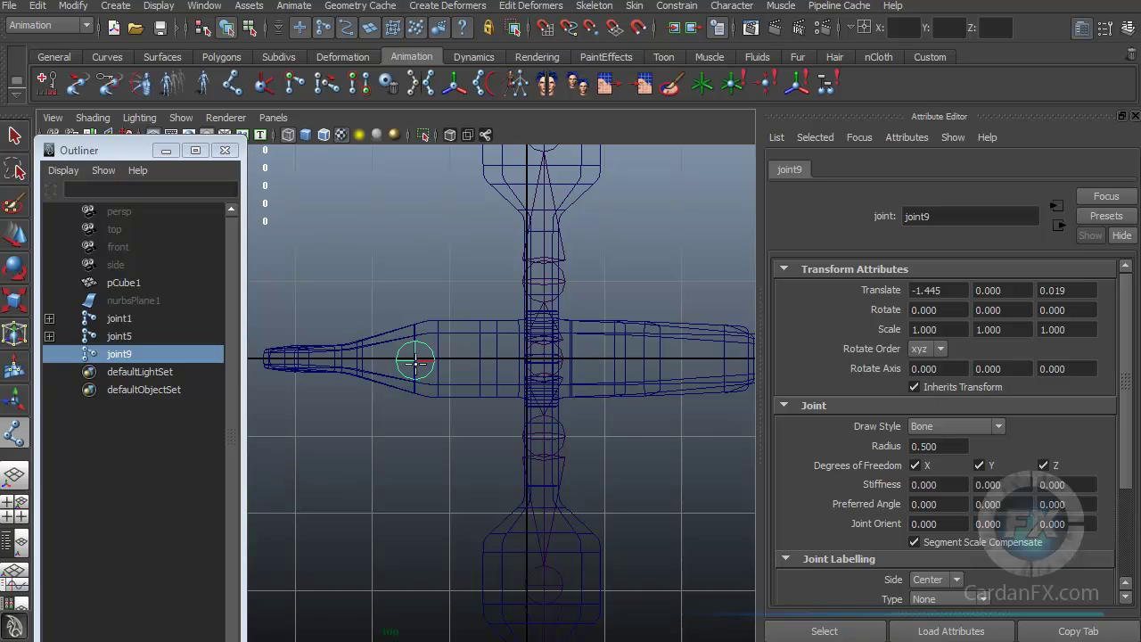
- In the perspective view, parent the joint1 wing chain under joint9 and select joint9 to check the connection
{"action": "key", "text": "space"}
{"action": "left_click_drag", "start_coordinate": [417, 362], "coordinate": [432, 323]}
{"action": "left_click_drag", "start_coordinate": [452, 385], "coordinate": [543, 369], "text": "alt"}
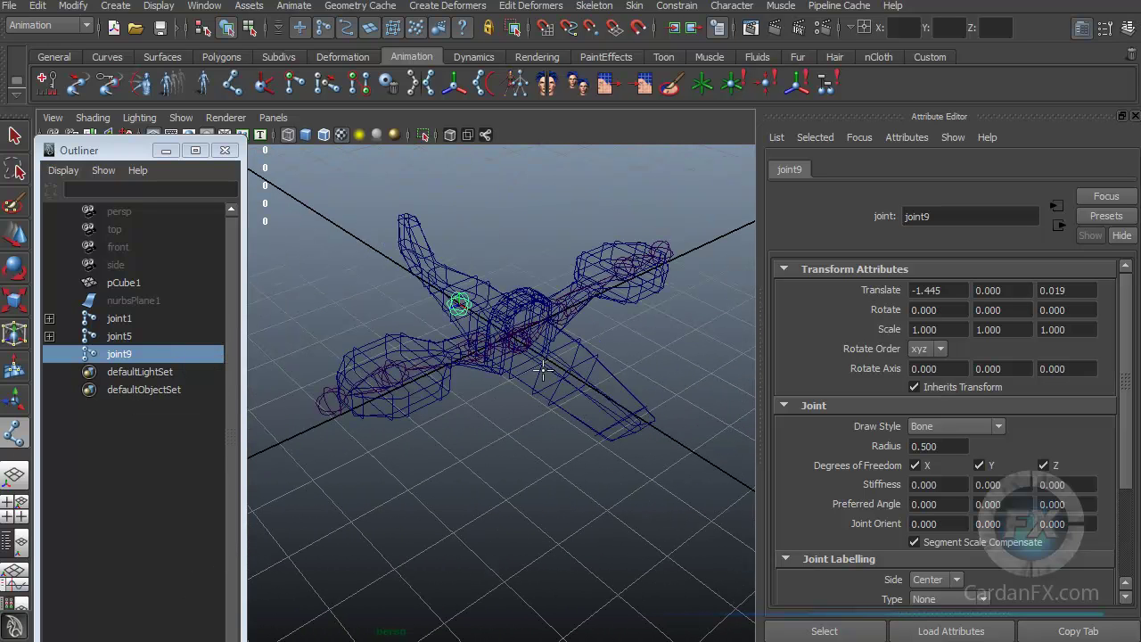
{"action": "left_click", "coordinate": [118, 354]}
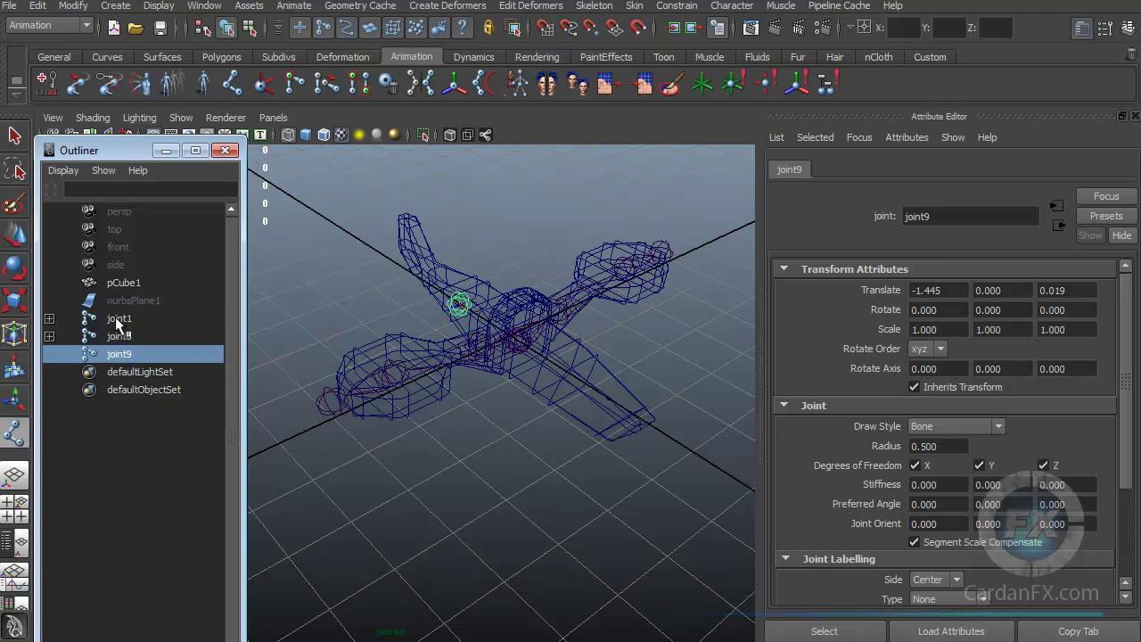
{"action": "left_click", "coordinate": [118, 319]}
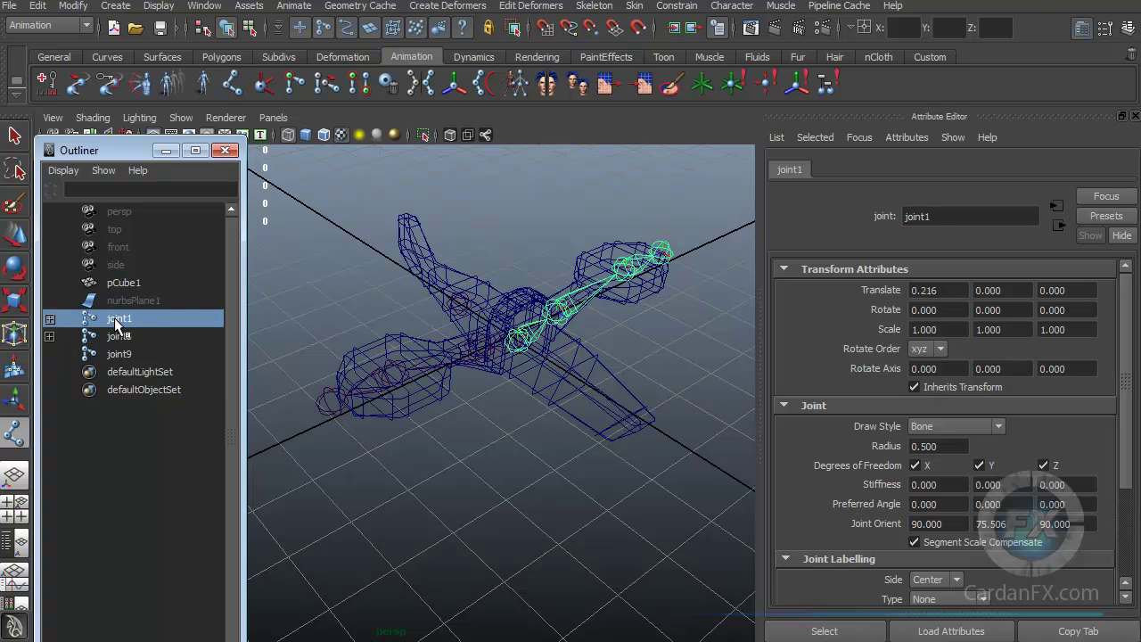
{"action": "middle_click_drag", "start_coordinate": [115, 319], "coordinate": [115, 352]}
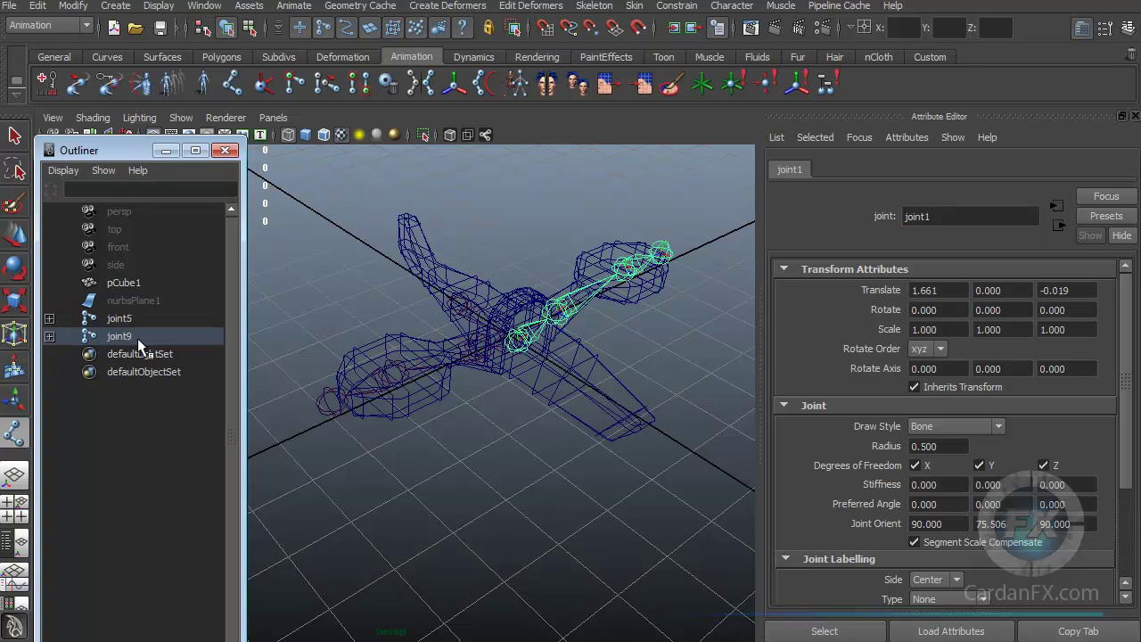
{"action": "left_click", "coordinate": [49, 336]}
{"action": "left_click", "coordinate": [125, 337]}
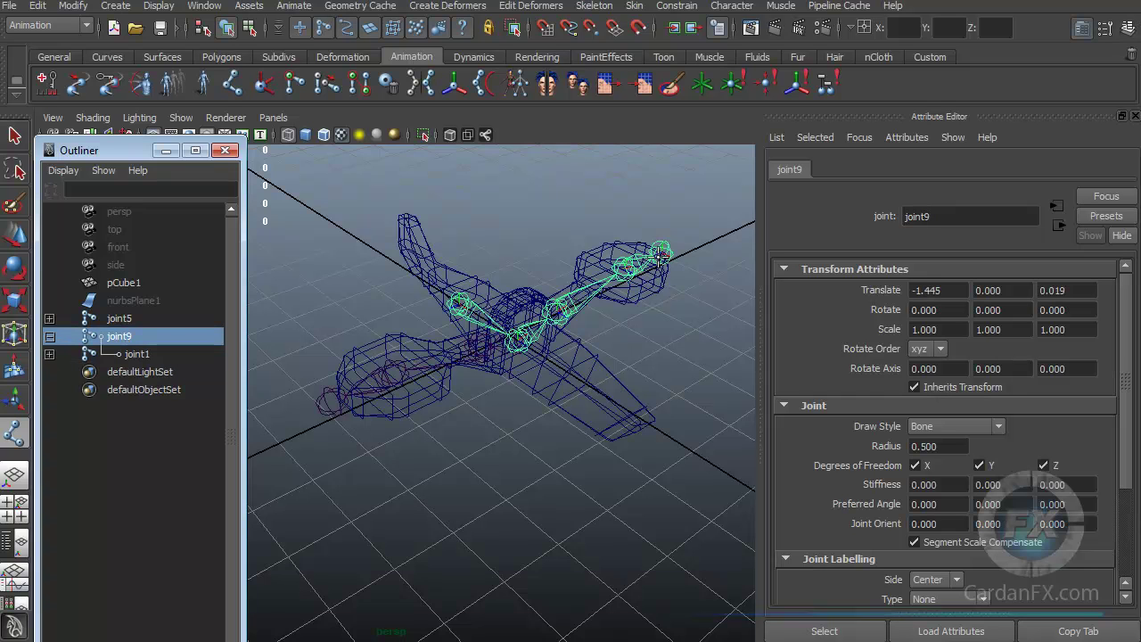
- Parent the joint5 wing chain under joint9 and inspect the joined skeleton from joint9
{"action": "left_click", "coordinate": [122, 319]}
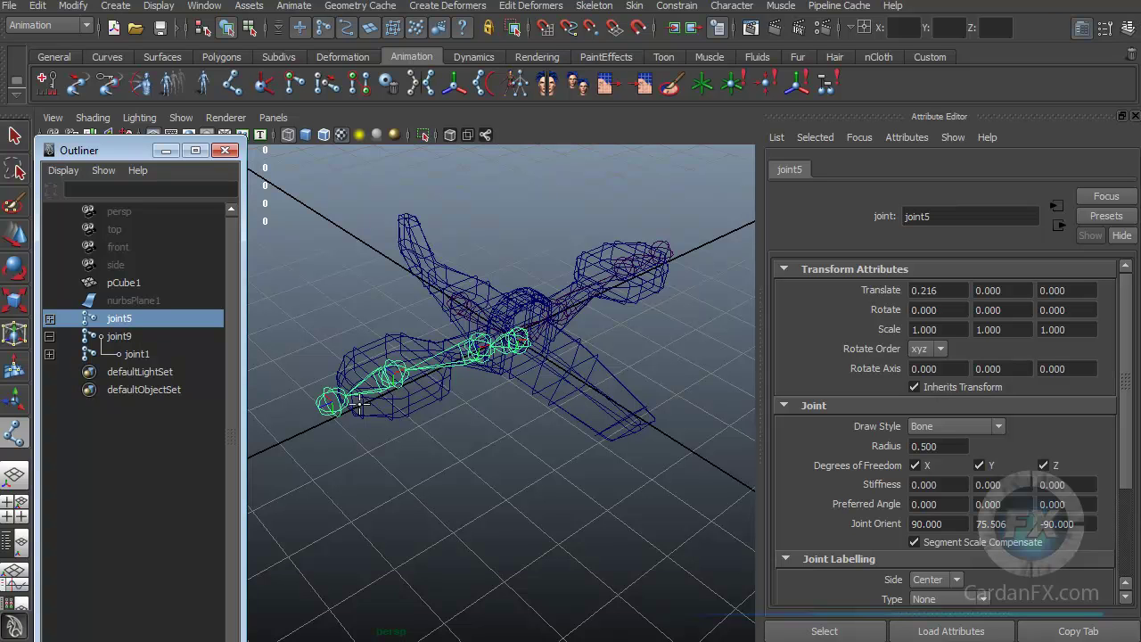
{"action": "middle_click_drag", "start_coordinate": [107, 318], "coordinate": [119, 337]}
{"action": "left_click", "coordinate": [99, 319]}
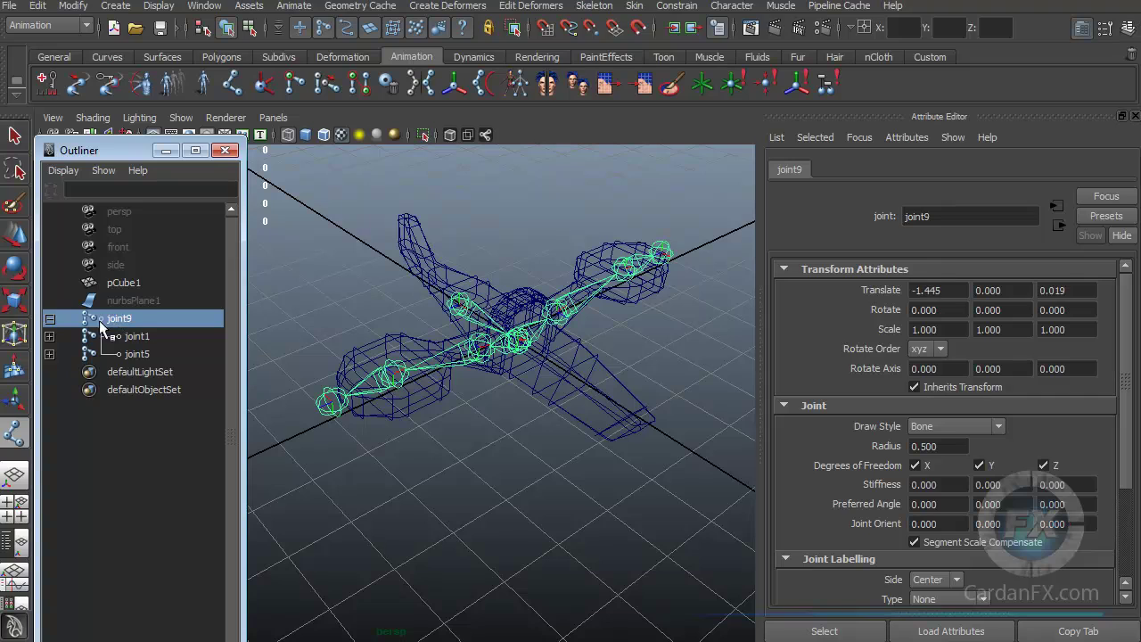
{"action": "left_click_drag", "start_coordinate": [464, 333], "coordinate": [293, 339], "text": "alt"}
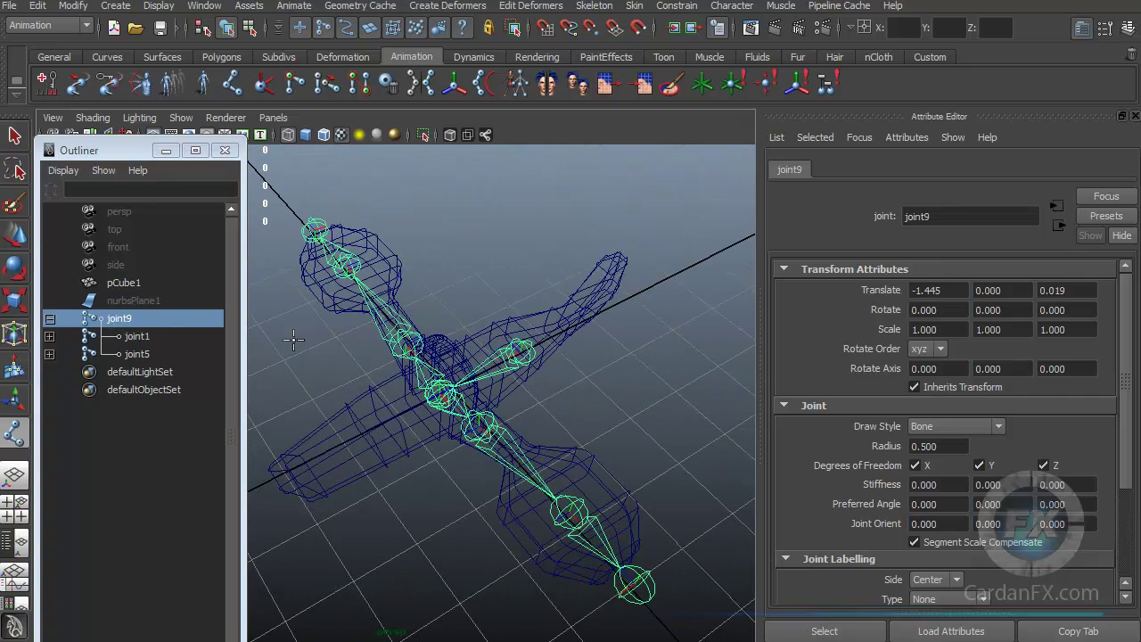
- Try moving joint9 to test the whole skeleton, undo the move, and look at the aircraft from the front
{"action": "key", "text": "w"}
{"action": "left_click_drag", "start_coordinate": [532, 310], "coordinate": [468, 452]}
{"action": "key", "text": "ctrl+z"}
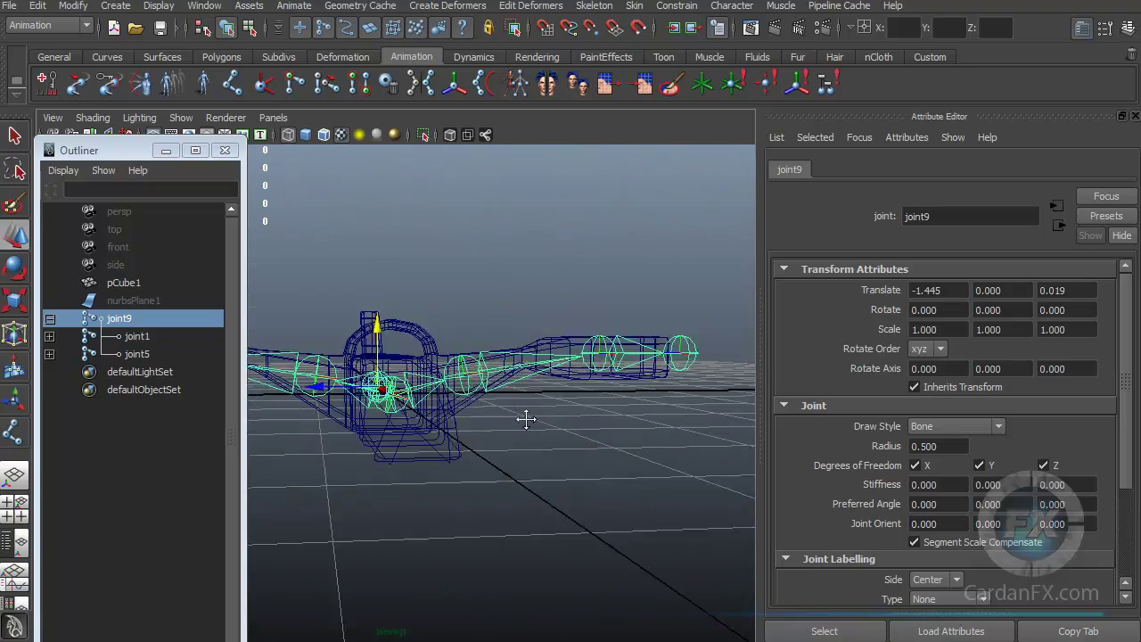
{"action": "left_click_drag", "start_coordinate": [527, 410], "coordinate": [477, 414], "text": "alt"}
{"action": "right_click_drag", "start_coordinate": [477, 415], "coordinate": [469, 386], "text": "alt"}
{"action": "left_click_drag", "start_coordinate": [469, 386], "coordinate": [493, 385], "text": "alt"}
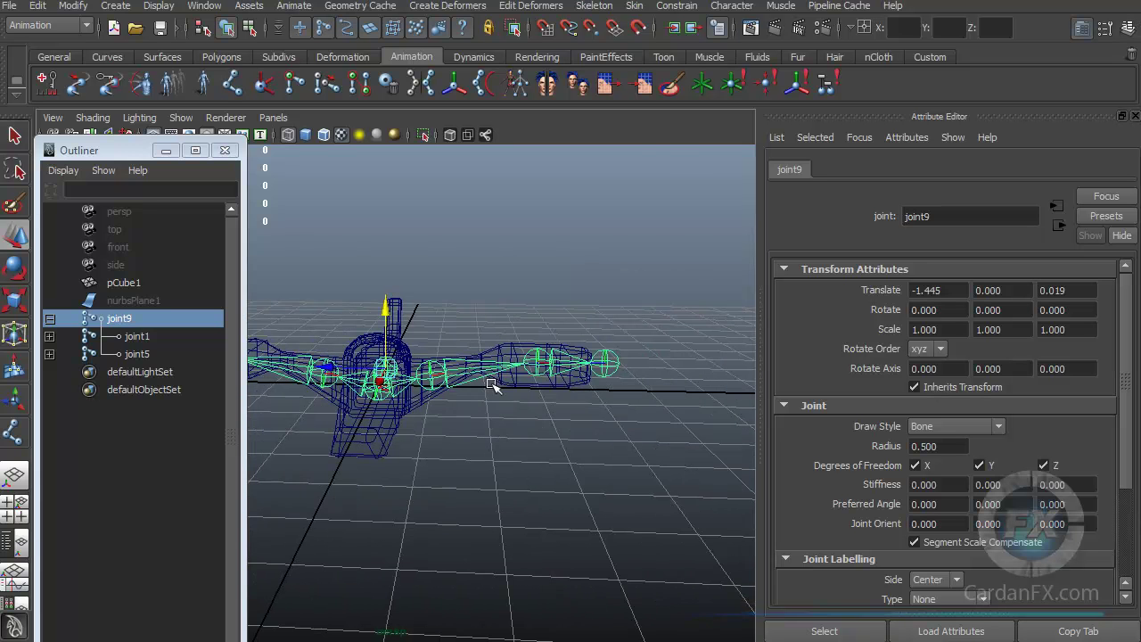
- Try rotating joint2 at the wing root on different axes and undo each rotation
{"action": "left_click_drag", "start_coordinate": [400, 378], "coordinate": [428, 382], "text": "alt"}
{"action": "left_click_drag", "start_coordinate": [675, 312], "coordinate": [461, 441]}
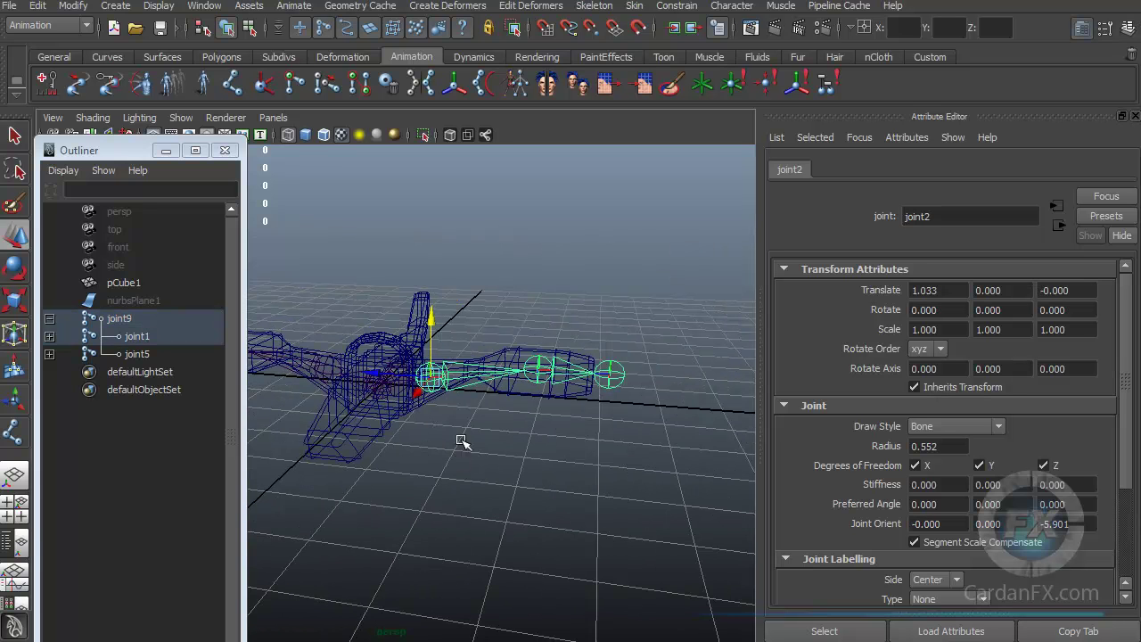
{"action": "left_click", "coordinate": [16, 267]}
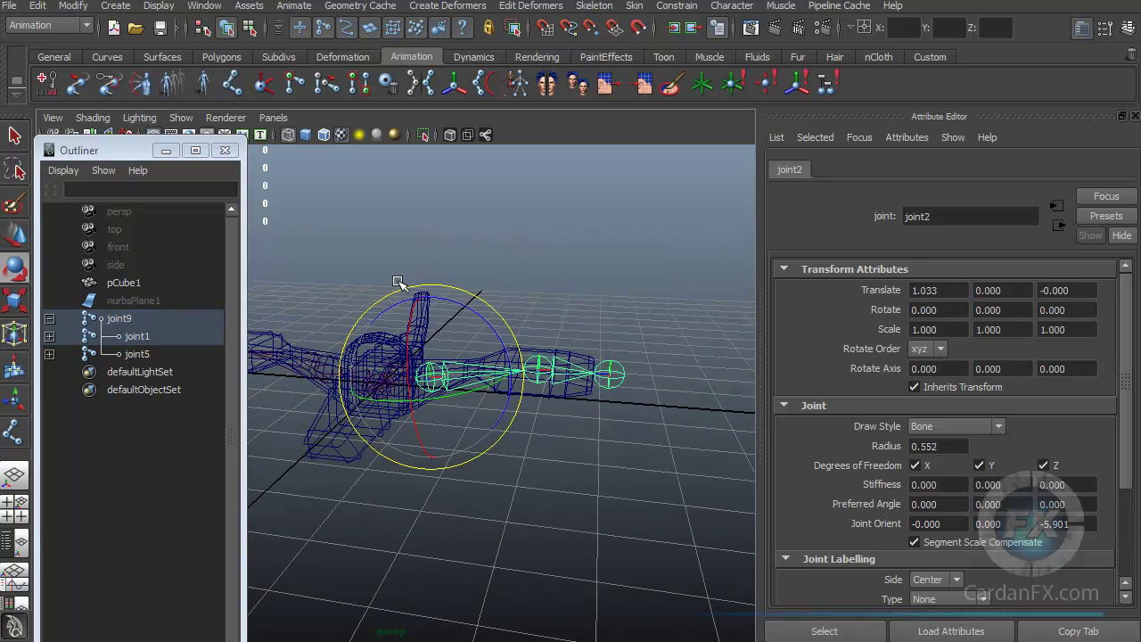
{"action": "left_click_drag", "start_coordinate": [482, 327], "coordinate": [517, 407]}
{"action": "key", "text": "ctrl+z"}
{"action": "left_click_drag", "start_coordinate": [528, 345], "coordinate": [452, 477], "text": "alt"}
{"action": "left_click_drag", "start_coordinate": [464, 515], "coordinate": [481, 374]}
{"action": "key", "text": "ctrl+z"}
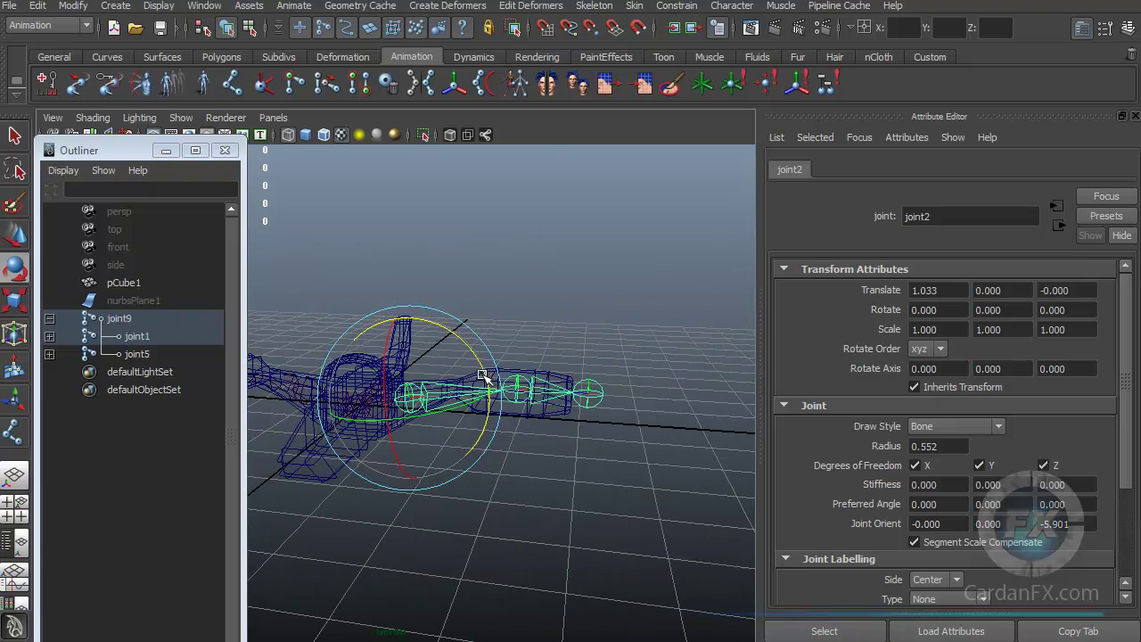
- Go back up to joint9, select joint3 in the outer wing, and try moving it
{"action": "key", "text": "Up"}
{"action": "key", "text": "Up"}
{"action": "left_click_drag", "start_coordinate": [437, 419], "coordinate": [493, 396], "text": "alt"}
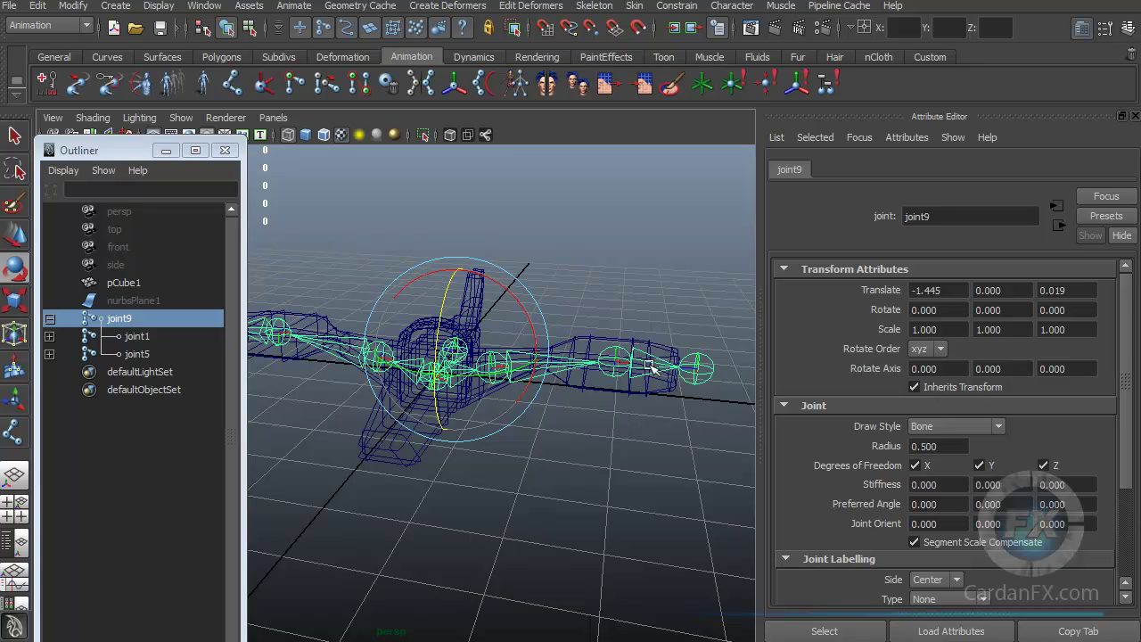
{"action": "left_click", "coordinate": [619, 361]}
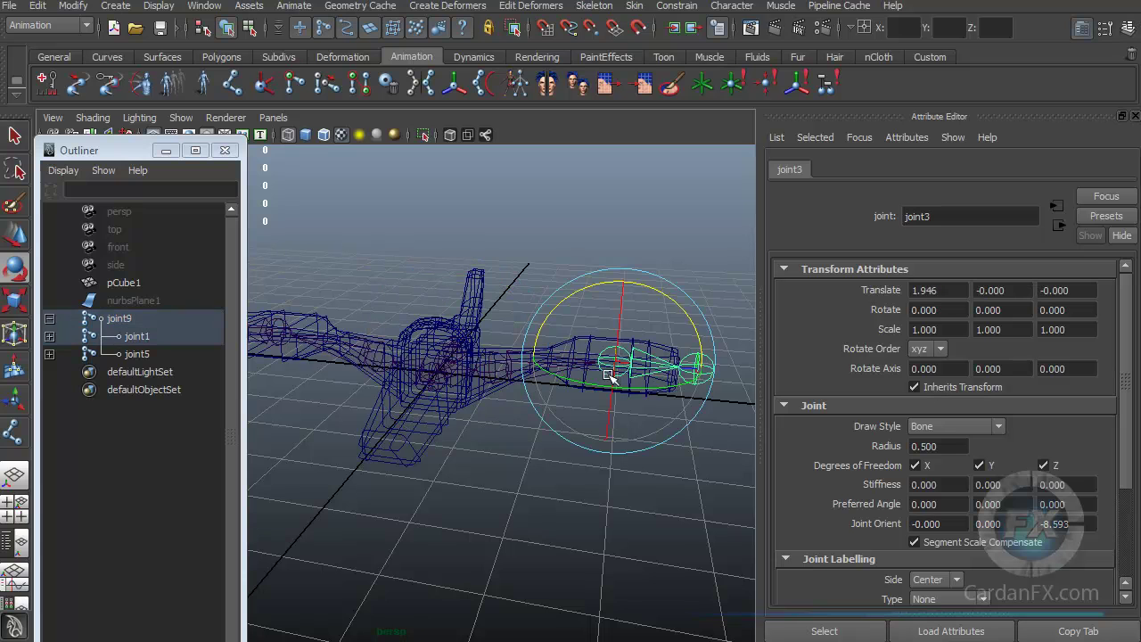
{"action": "left_click", "coordinate": [22, 239]}
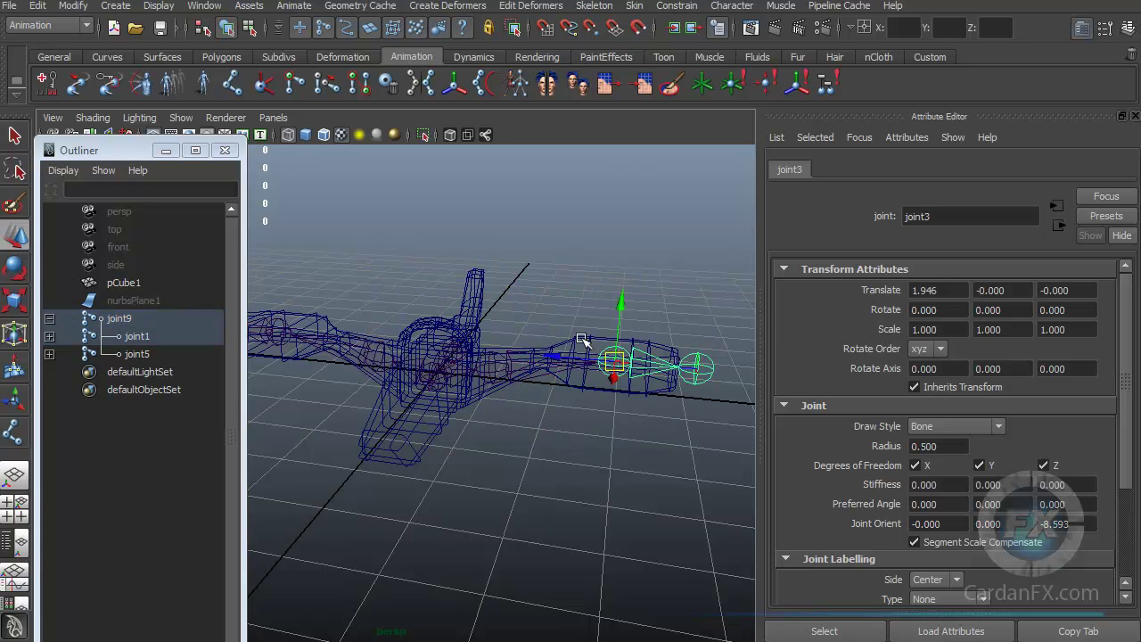
{"action": "left_click_drag", "start_coordinate": [608, 342], "coordinate": [588, 297]}
{"action": "mouse_move", "coordinate": [477, 384]}
{"action": "left_mouse_down", "text": "alt"}
{"action": "mouse_move", "coordinate": [509, 389]}
{"action": "mouse_move", "coordinate": [502, 401]}
{"action": "mouse_move", "coordinate": [517, 382]}
{"action": "mouse_move", "coordinate": [425, 389]}
{"action": "mouse_move", "coordinate": [489, 385]}
{"action": "left_mouse_up", "text": "alt"}
{"action": "left_click_drag", "start_coordinate": [604, 389], "coordinate": [479, 372], "text": "alt"}
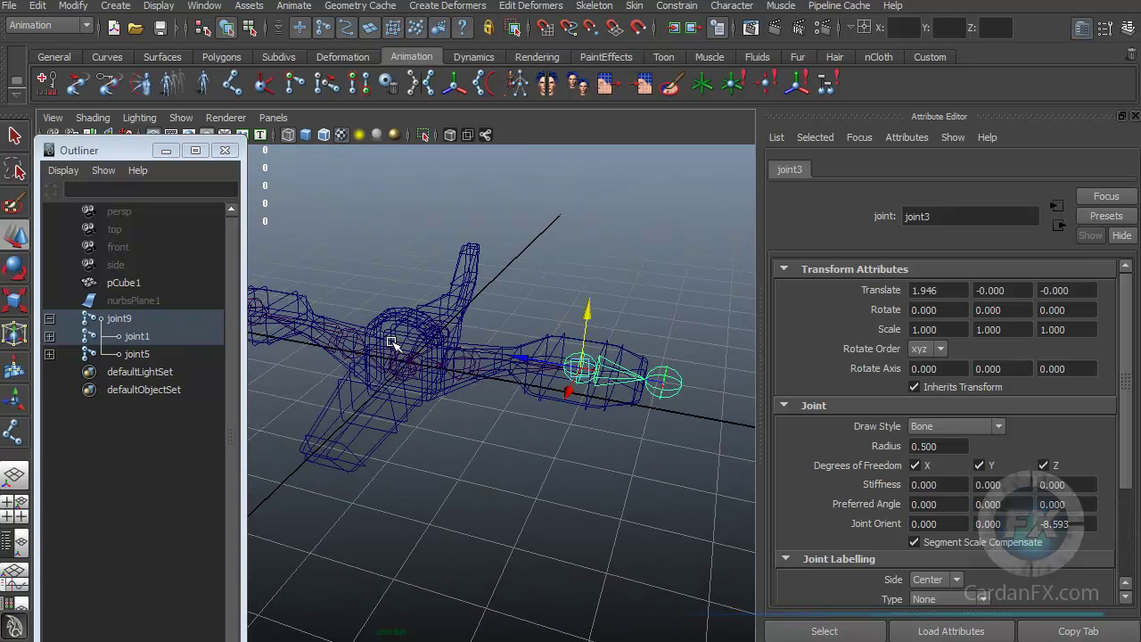
- Select the aircraft mesh pCube1 and display the perspective view in smooth shaded mode
{"action": "left_click_drag", "start_coordinate": [463, 366], "coordinate": [485, 418], "text": "alt"}
{"action": "scroll", "coordinate": [480, 406], "scroll_direction": "up", "scroll_amount": 5}
{"action": "scroll", "coordinate": [539, 410], "scroll_direction": "down", "scroll_amount": 3}
{"action": "scroll", "coordinate": [509, 422], "scroll_direction": "up", "scroll_amount": 3}
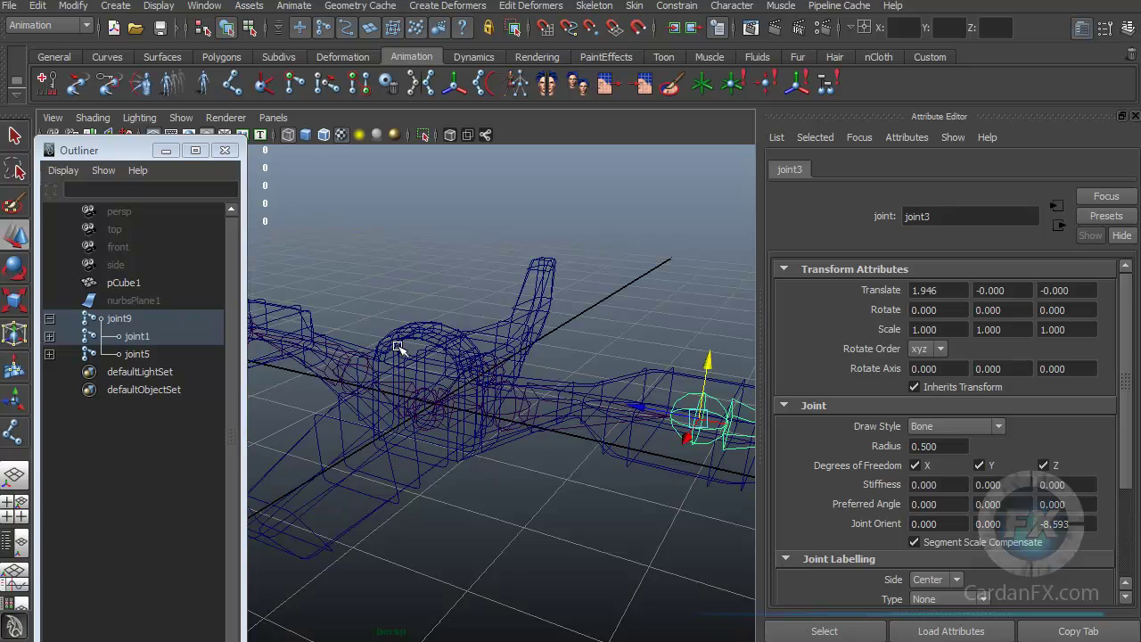
{"action": "left_click_drag", "start_coordinate": [548, 414], "coordinate": [579, 375], "text": "alt"}
{"action": "left_click", "coordinate": [571, 323]}
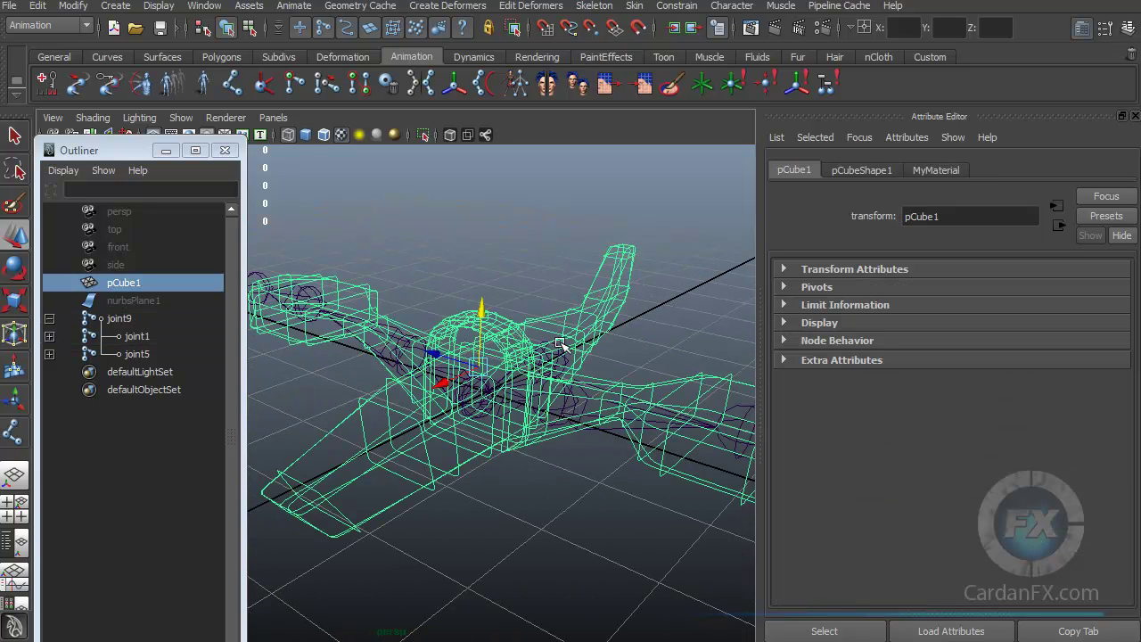
{"action": "left_click_drag", "start_coordinate": [575, 361], "coordinate": [540, 342], "text": "alt"}
{"action": "key", "text": "5"}
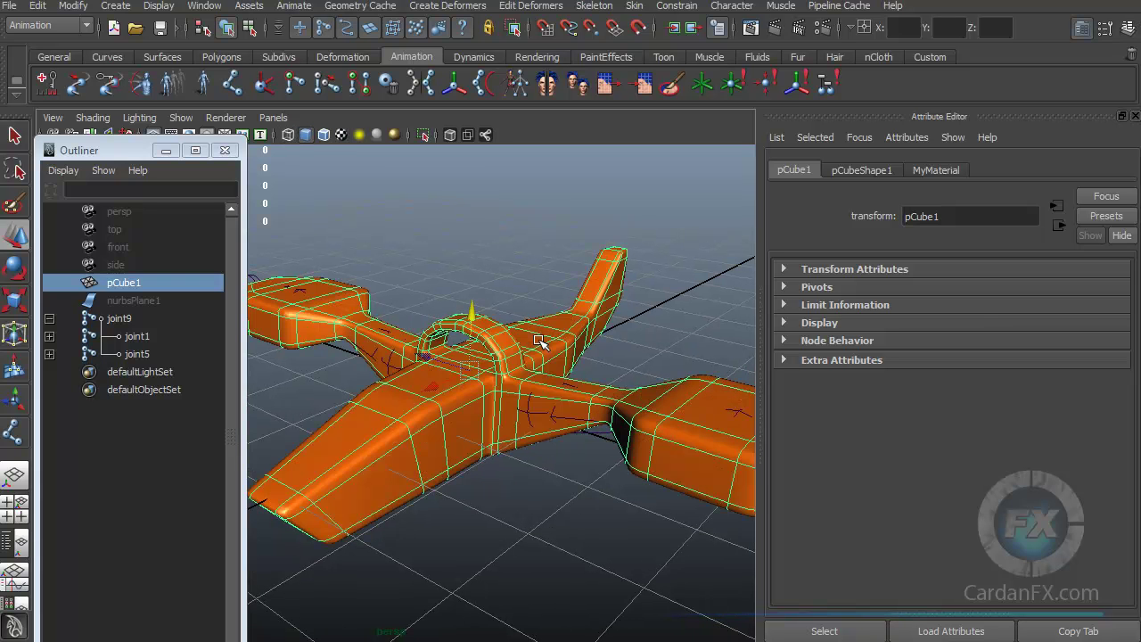
{"action": "mouse_move", "coordinate": [564, 391]}
{"action": "left_mouse_down", "text": "alt"}
{"action": "mouse_move", "coordinate": [524, 408]}
{"action": "mouse_move", "coordinate": [553, 400]}
{"action": "mouse_move", "coordinate": [517, 402]}
{"action": "mouse_move", "coordinate": [526, 378]}
{"action": "left_mouse_up", "text": "alt"}
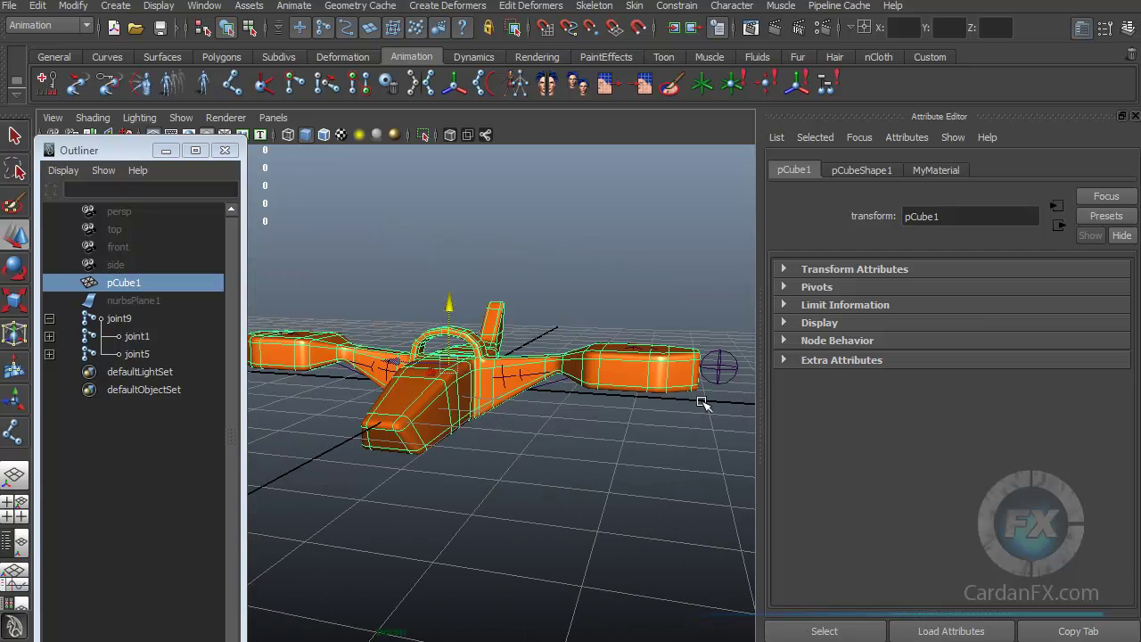
- Select the wing-tip joint4, then root joint9, and examine how the joints sit in the shaded aircraft
{"action": "left_click", "coordinate": [723, 370]}
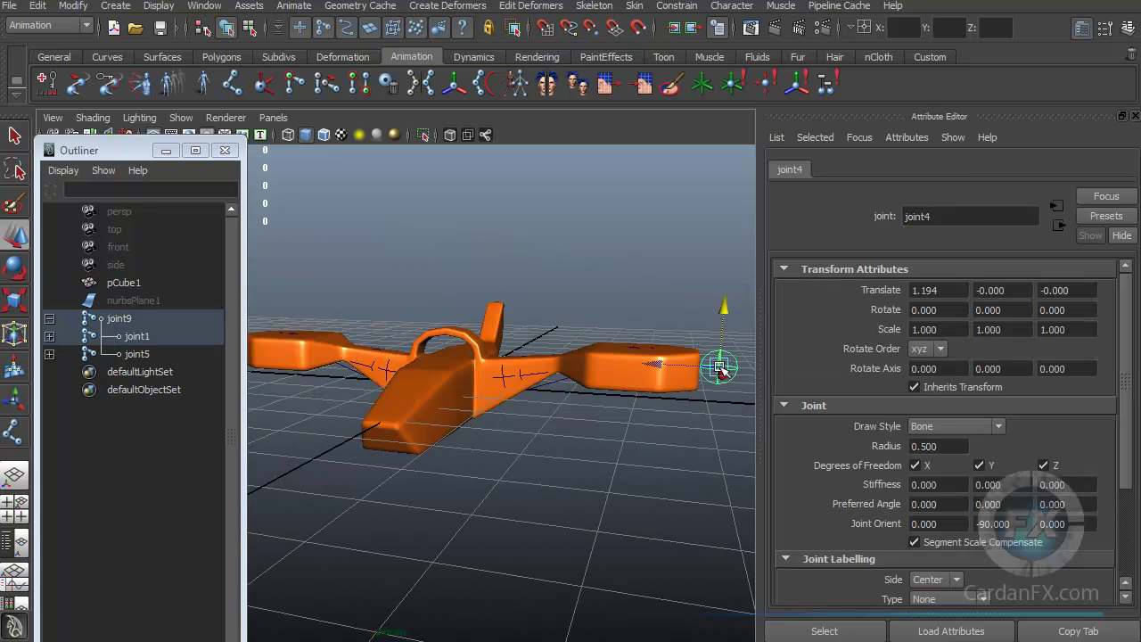
{"action": "left_click", "coordinate": [111, 319]}
{"action": "left_click_drag", "start_coordinate": [509, 326], "coordinate": [479, 234], "text": "alt"}
{"action": "left_click_drag", "start_coordinate": [479, 292], "coordinate": [607, 338]}
{"action": "left_click_drag", "start_coordinate": [500, 432], "coordinate": [433, 402], "text": "alt"}
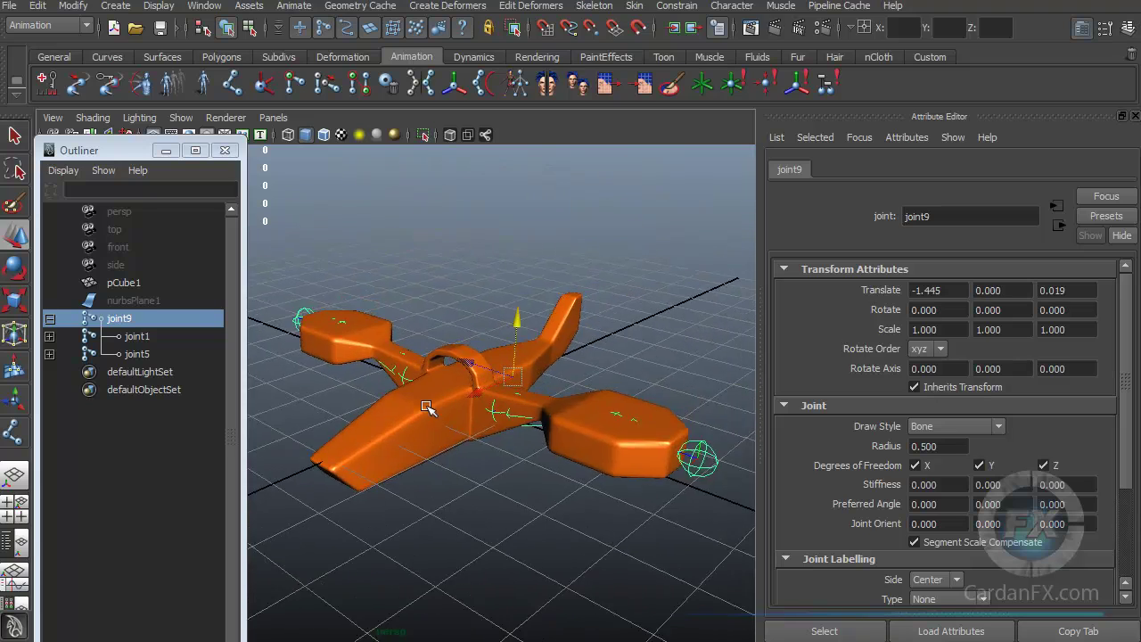
{"action": "scroll", "coordinate": [402, 433], "scroll_direction": "up", "scroll_amount": 5}
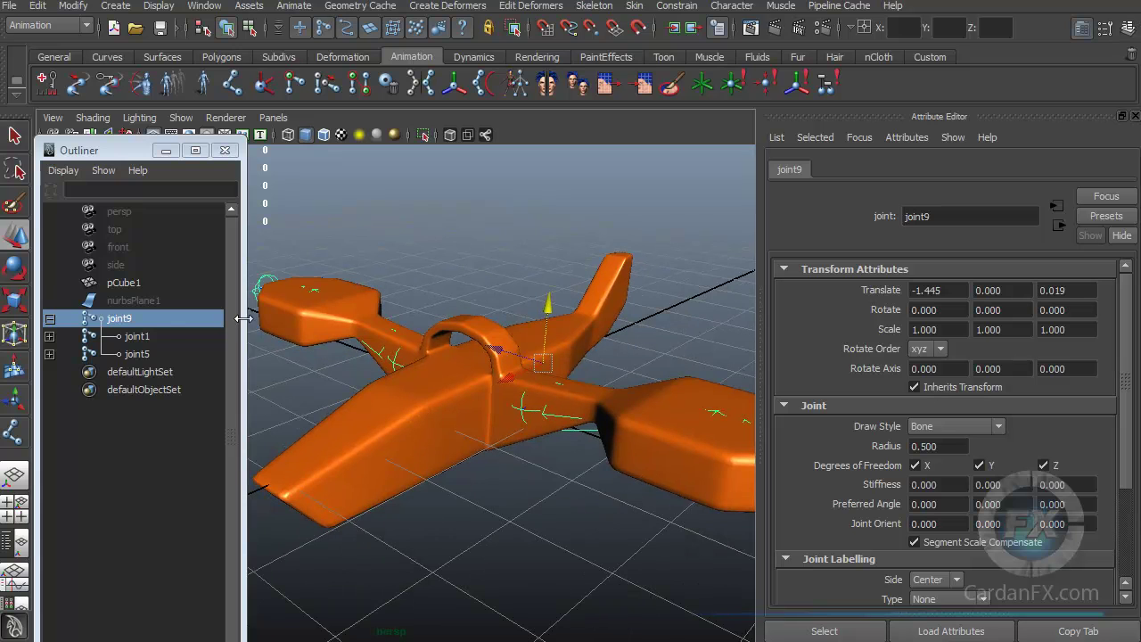
- Rename the aircraft mesh pCube1 to Ship
{"action": "left_click", "coordinate": [111, 319]}
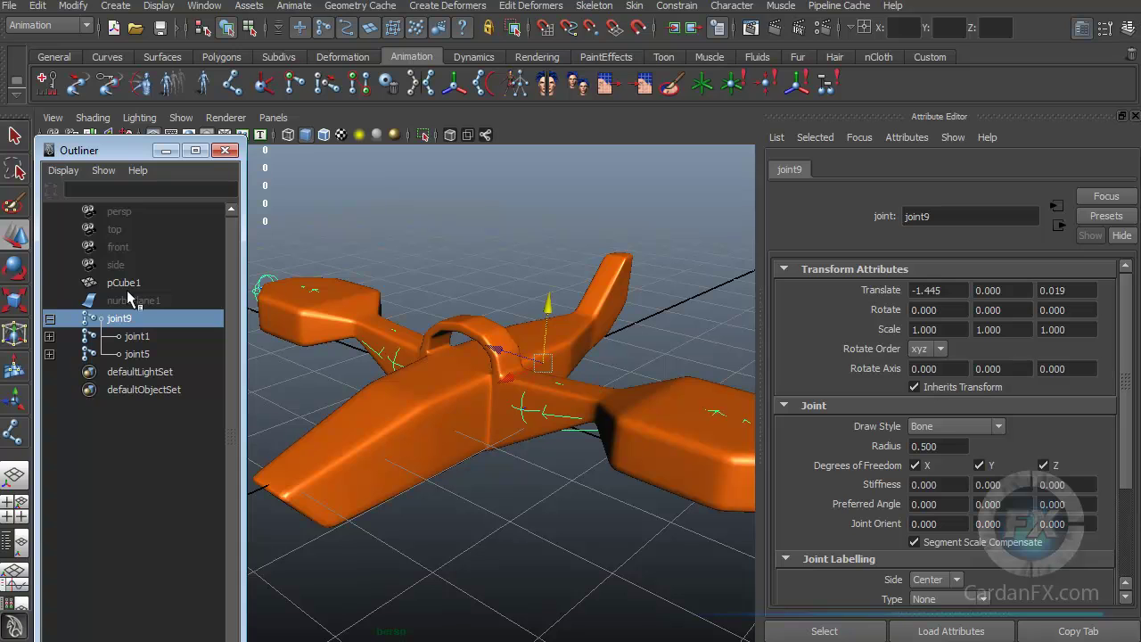
{"action": "left_click", "coordinate": [120, 283], "text": "ctrl"}
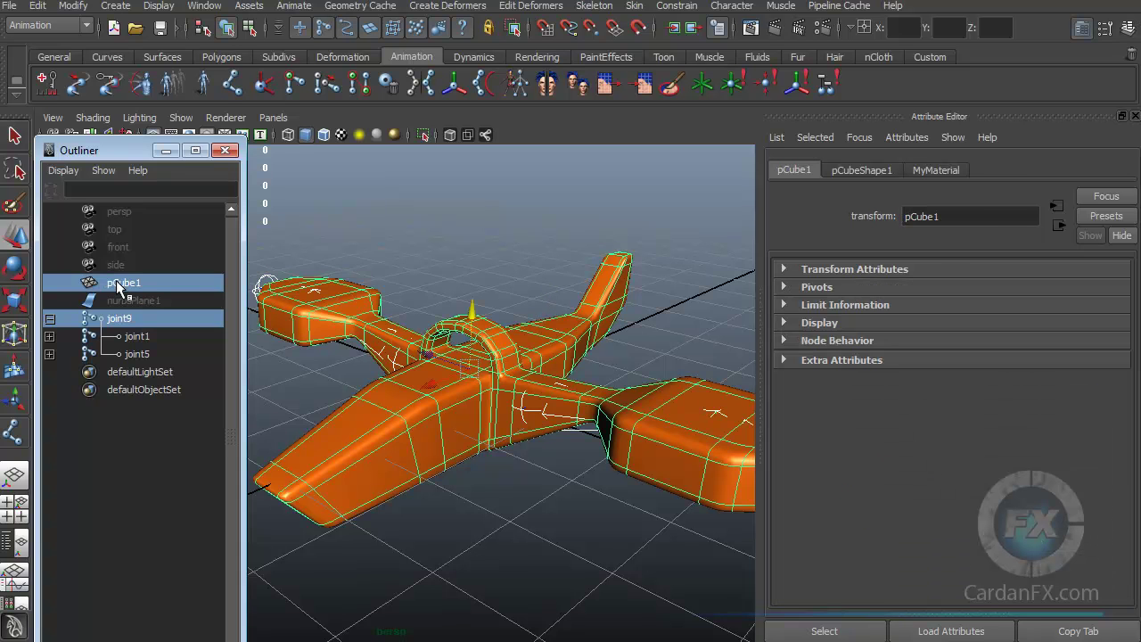
{"action": "double_click", "coordinate": [119, 284]}
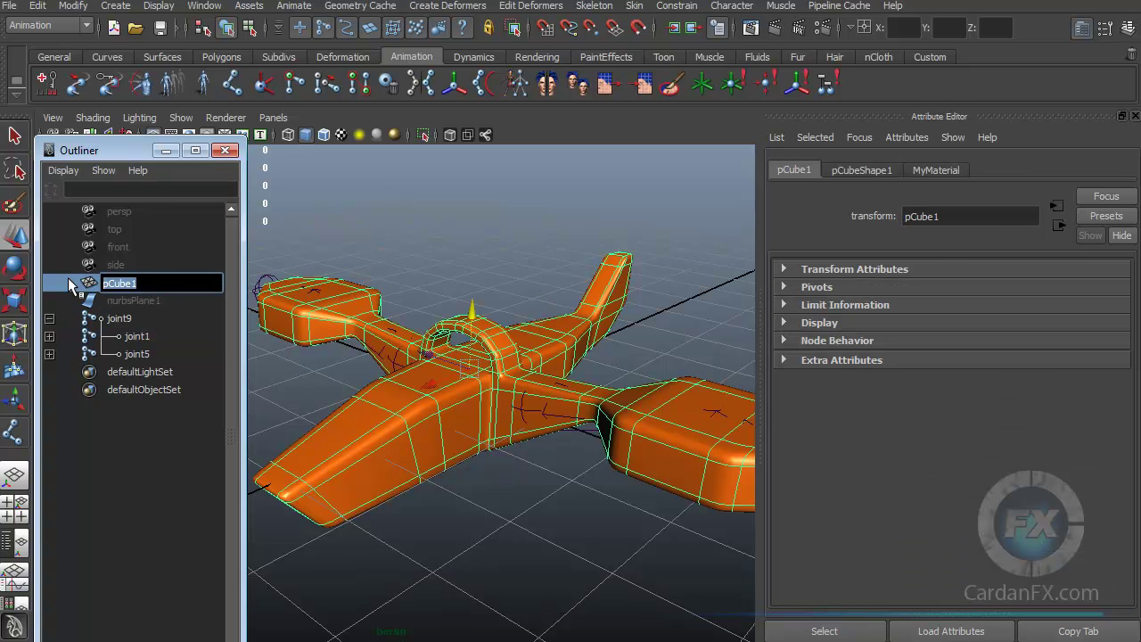
{"action": "type", "text": "Ship"}
{"action": "key", "text": "Return"}
- Rename the root joint9 to Joints
{"action": "double_click", "coordinate": [123, 320]}
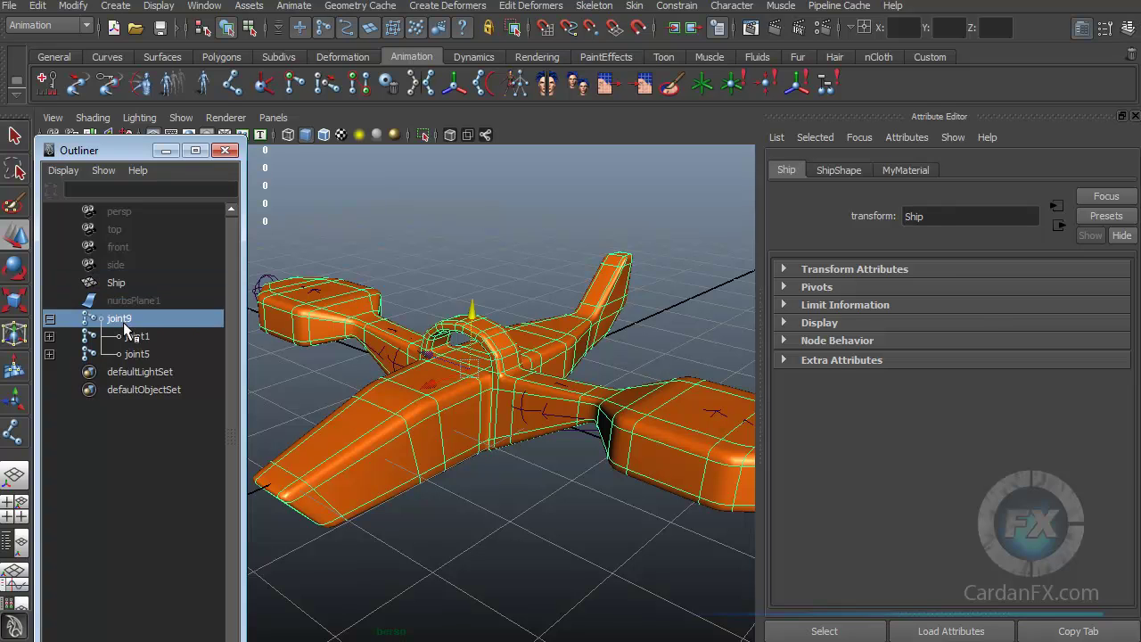
{"action": "type", "text": "J"}
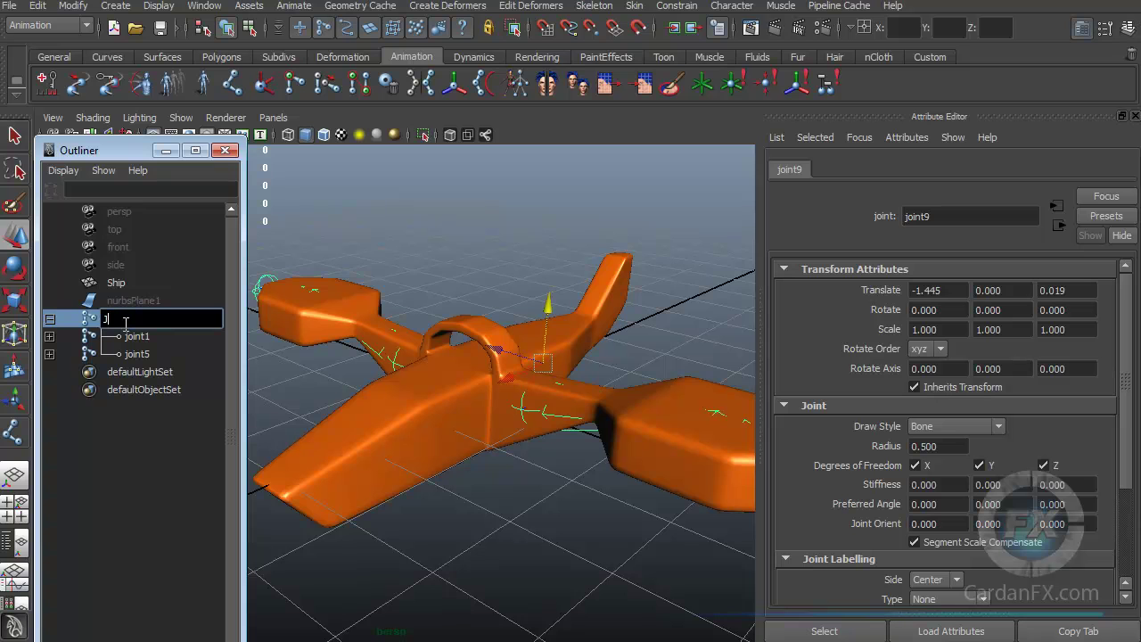
{"action": "type", "text": "oints"}
{"action": "key", "text": "Return"}
- Rename joint1 under the root to Left_Wing
{"action": "left_click", "coordinate": [138, 339]}
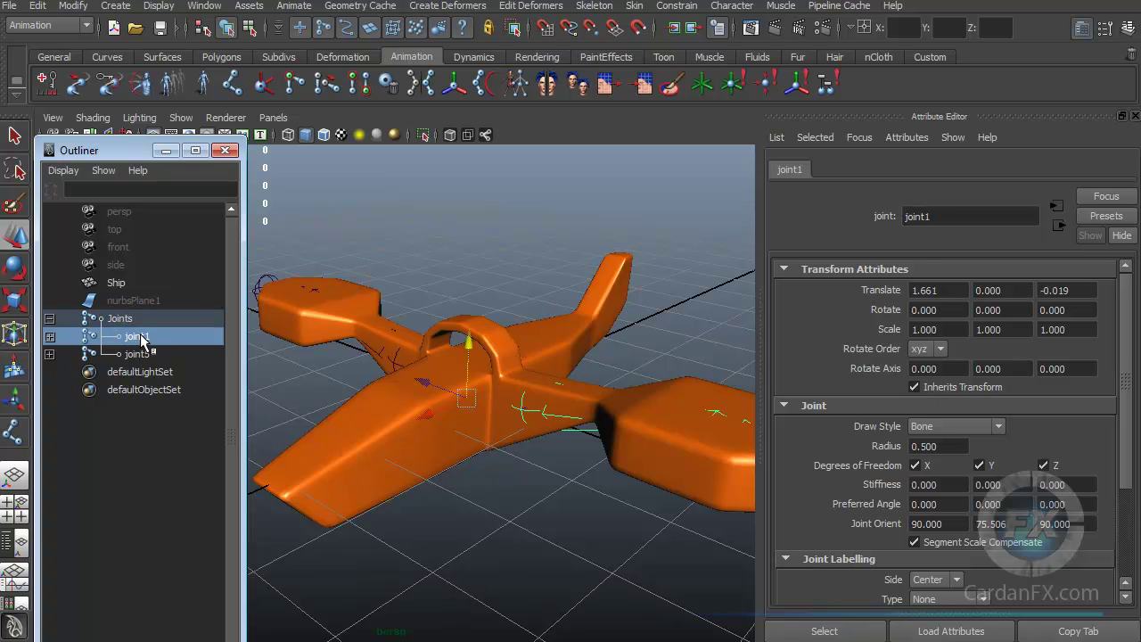
{"action": "double_click", "coordinate": [139, 339]}
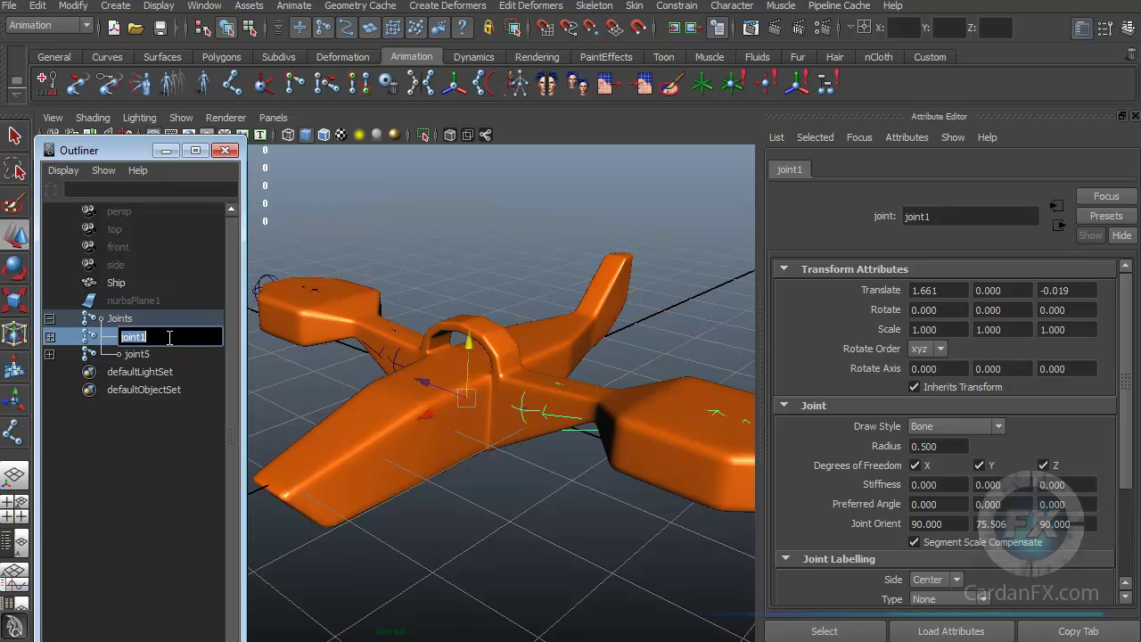
{"action": "type", "text": "Left_Wing"}
{"action": "key", "text": "Return"}
- Rename joint5 under the root to Right_Wing and expand its hierarchy to show the child joint
{"action": "double_click", "coordinate": [175, 353]}
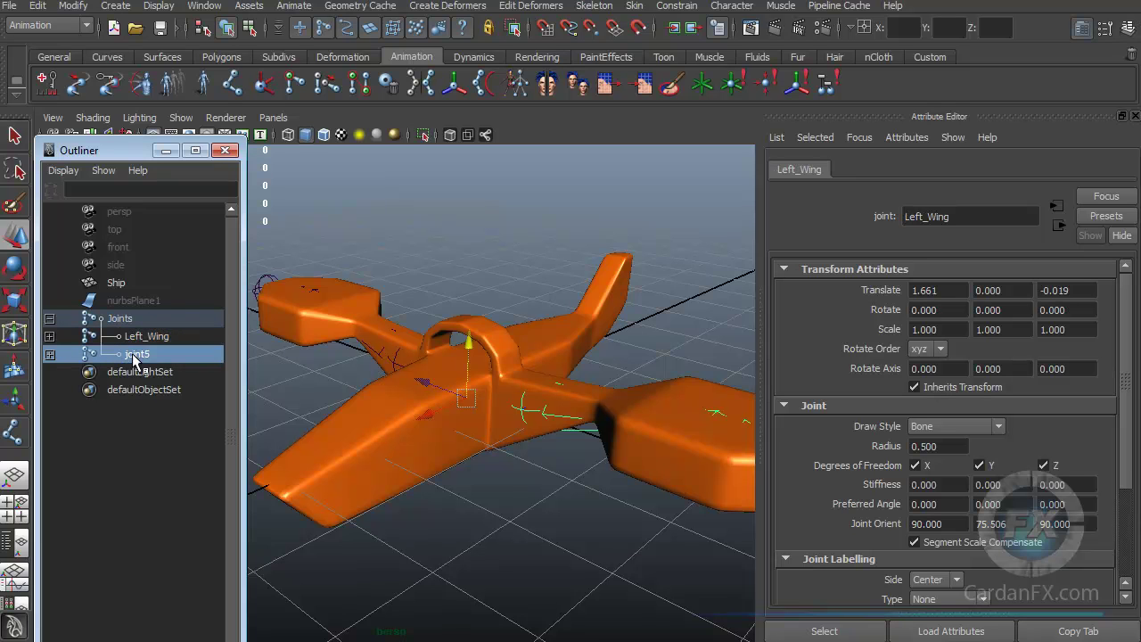
{"action": "type", "text": "Right"}
{"action": "type", "text": " Wing"}
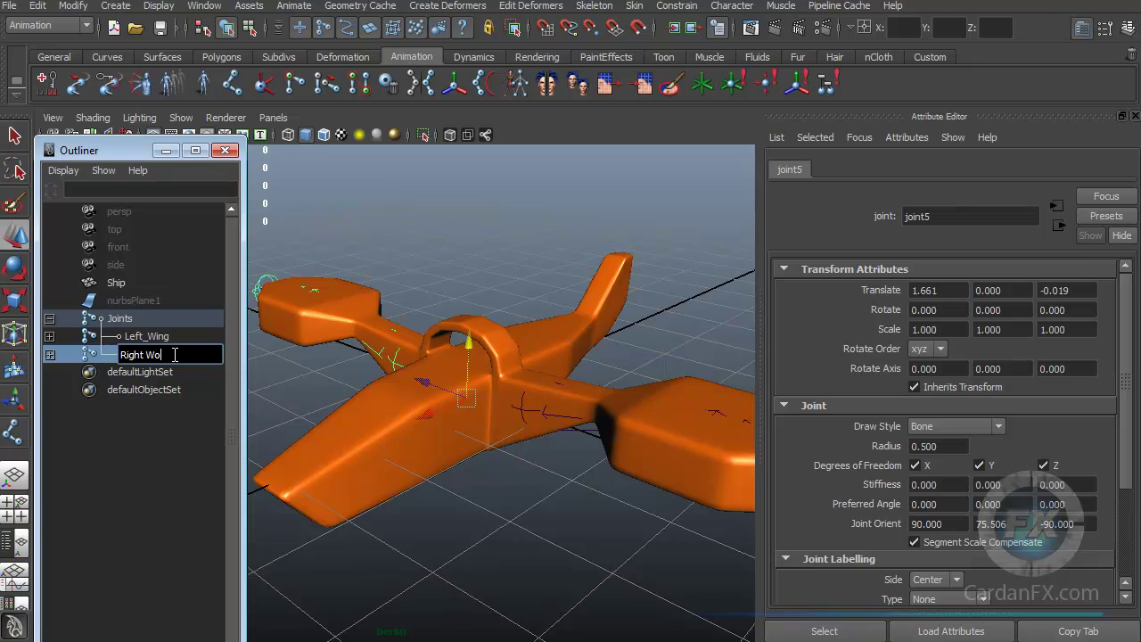
{"action": "key", "text": "Return"}
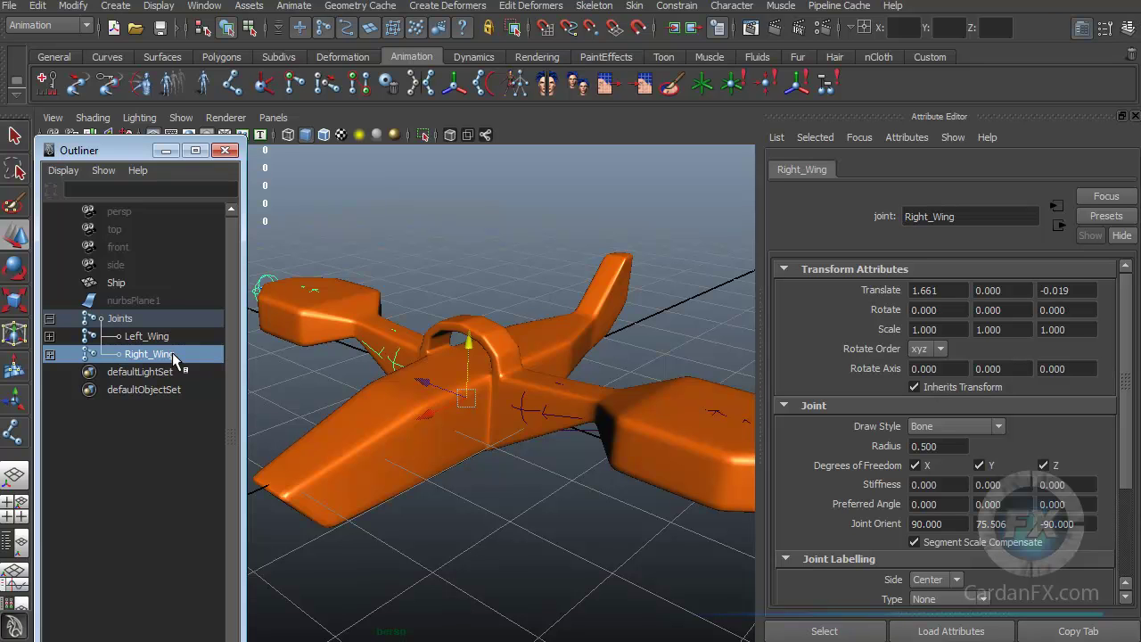
{"action": "left_click", "coordinate": [49, 353]}
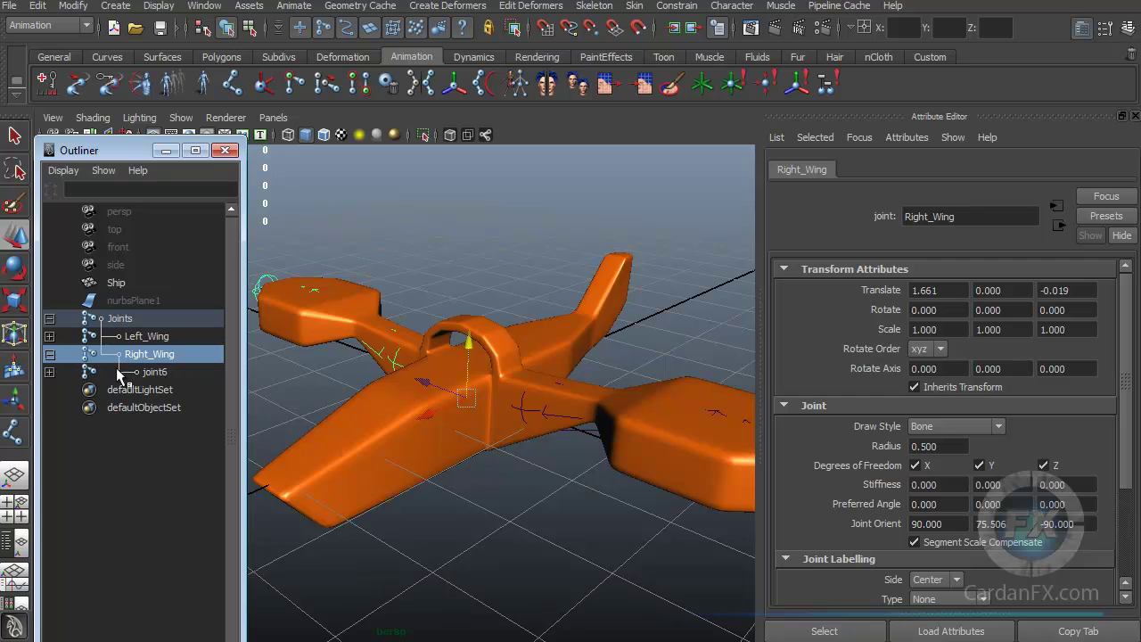
- Examine the joint chain nested under Right_Wing down to its last child, and collapse the chain again
{"action": "left_click", "coordinate": [49, 355]}
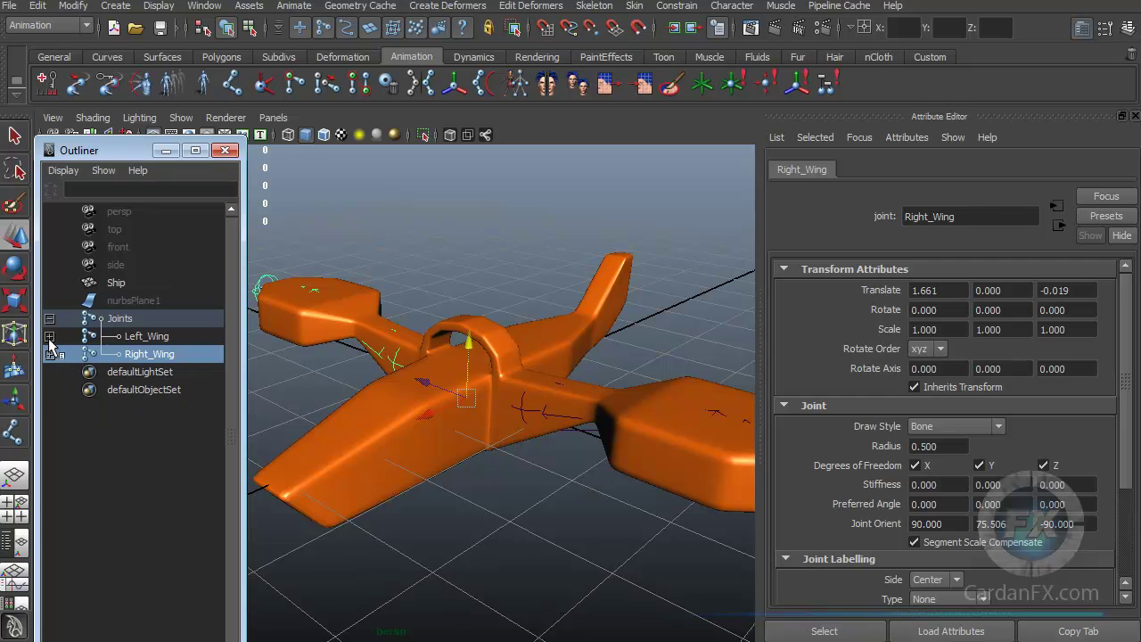
{"action": "left_click", "coordinate": [50, 354]}
{"action": "left_click", "coordinate": [49, 372]}
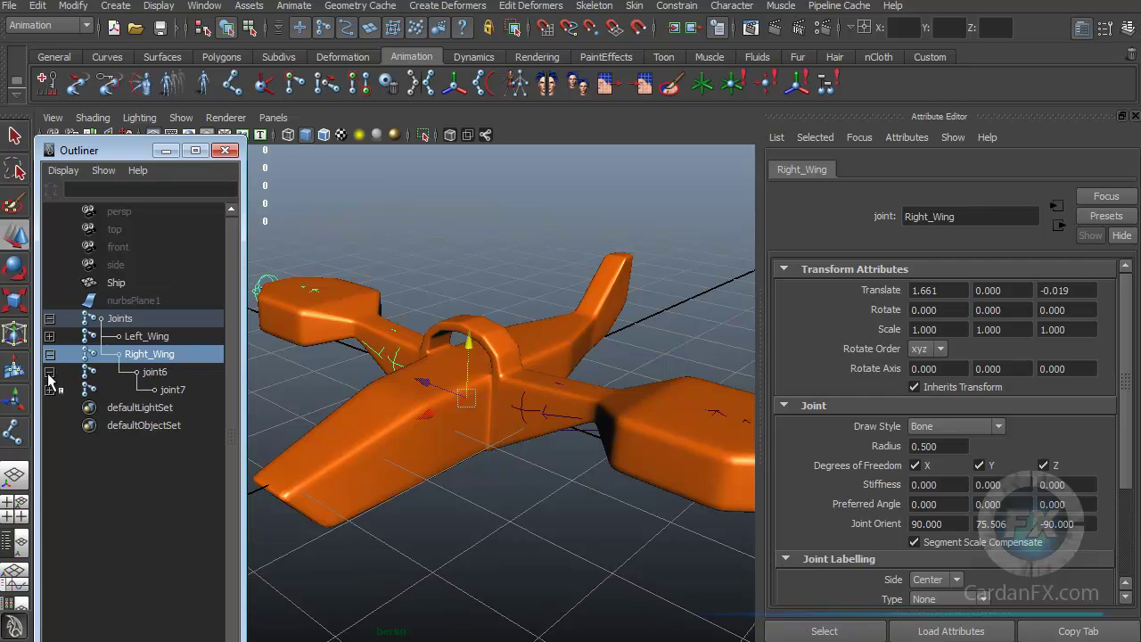
{"action": "left_click", "coordinate": [49, 389]}
{"action": "left_click", "coordinate": [183, 407]}
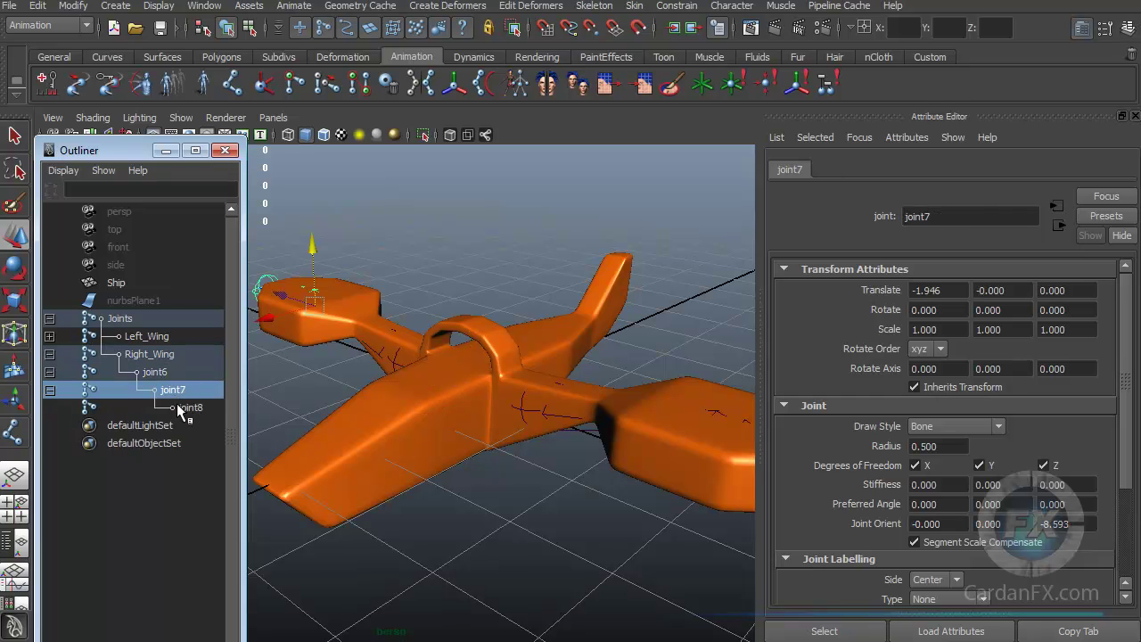
{"action": "left_click", "coordinate": [154, 389]}
{"action": "left_click", "coordinate": [148, 357]}
{"action": "left_click", "coordinate": [158, 375]}
{"action": "key", "text": "Down"}
{"action": "key", "text": "Down"}
{"action": "left_click", "coordinate": [63, 356]}
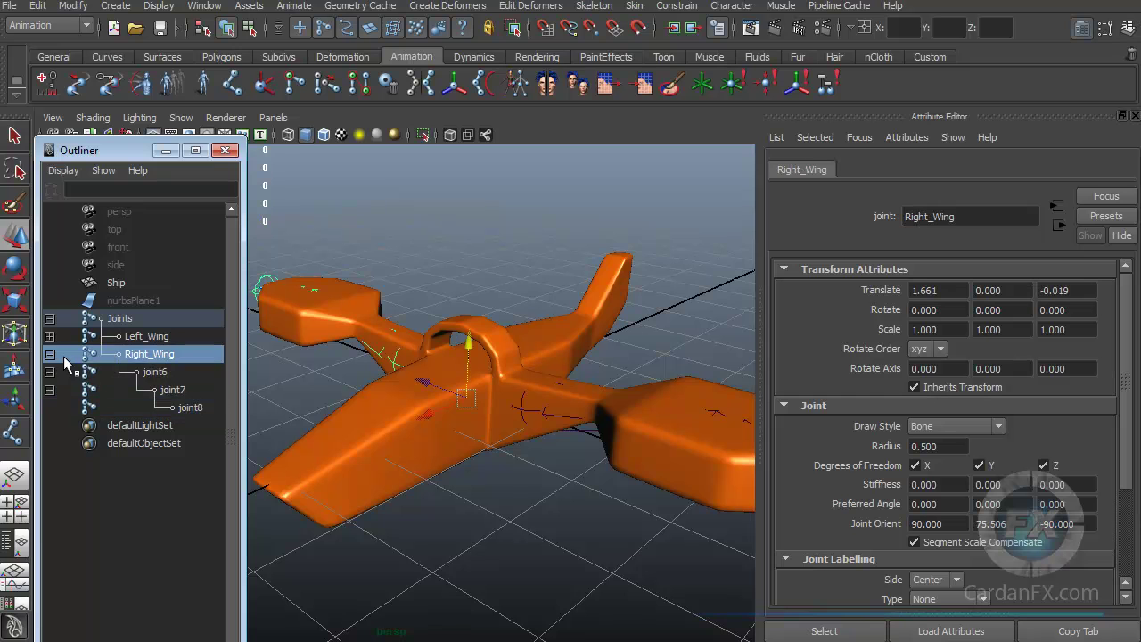
{"action": "left_click", "coordinate": [50, 354]}
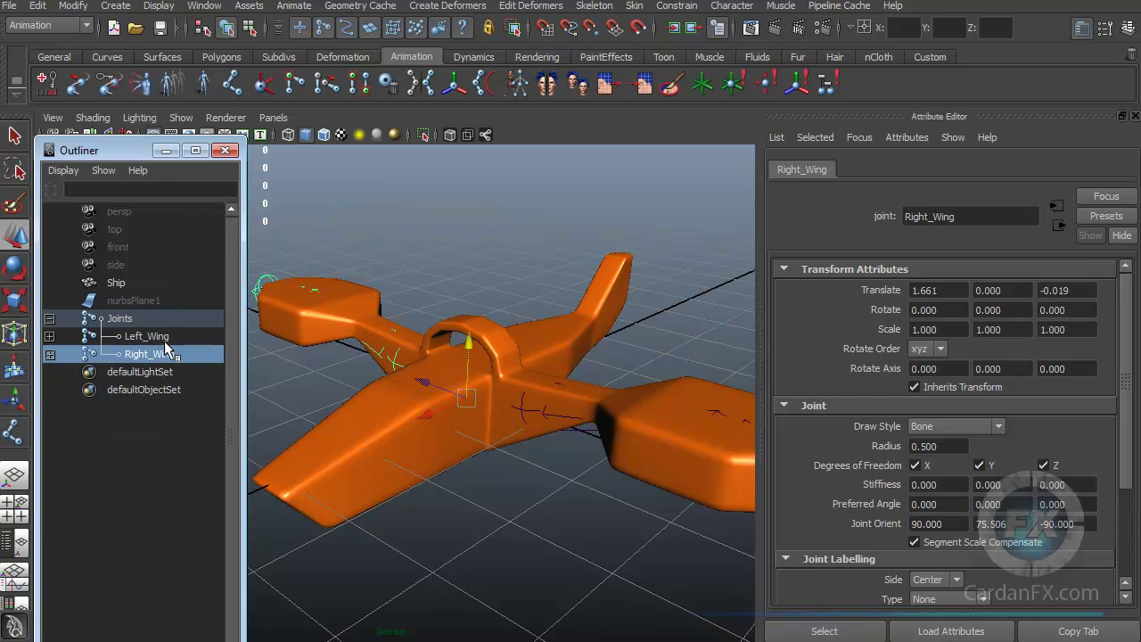
- Reposition the Outliner window clear of the model and collapse the Joints hierarchy
{"action": "mouse_move", "coordinate": [126, 149]}
{"action": "left_mouse_down"}
{"action": "mouse_move", "coordinate": [139, 118]}
{"action": "mouse_move", "coordinate": [139, 145]}
{"action": "left_mouse_up"}
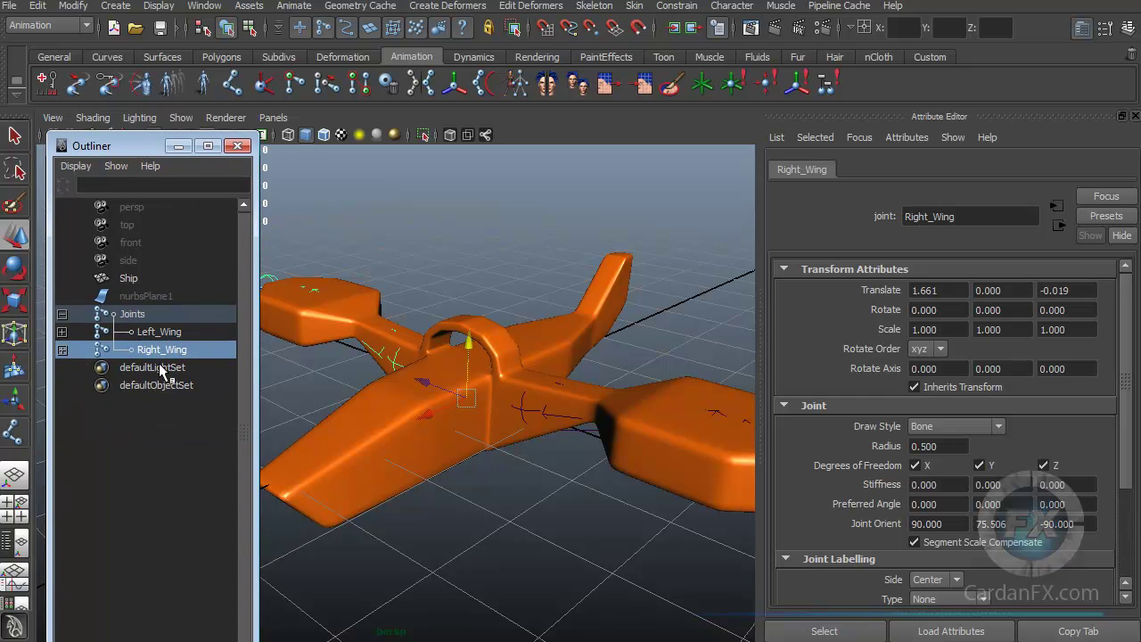
{"action": "left_click", "coordinate": [147, 317]}
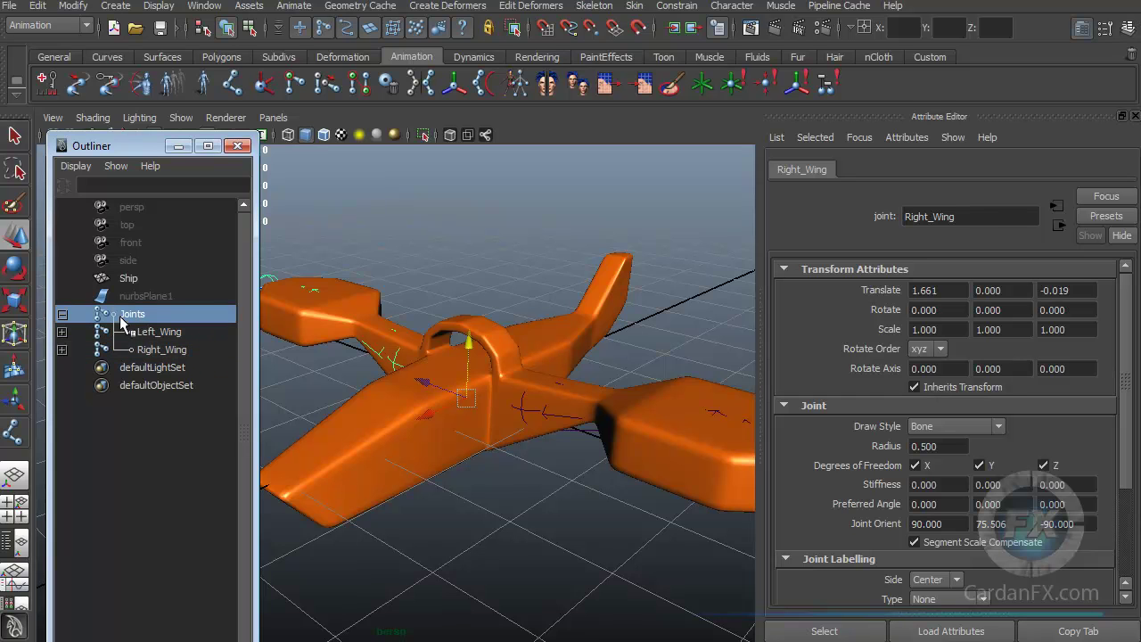
{"action": "left_click_drag", "start_coordinate": [147, 155], "coordinate": [108, 127]}
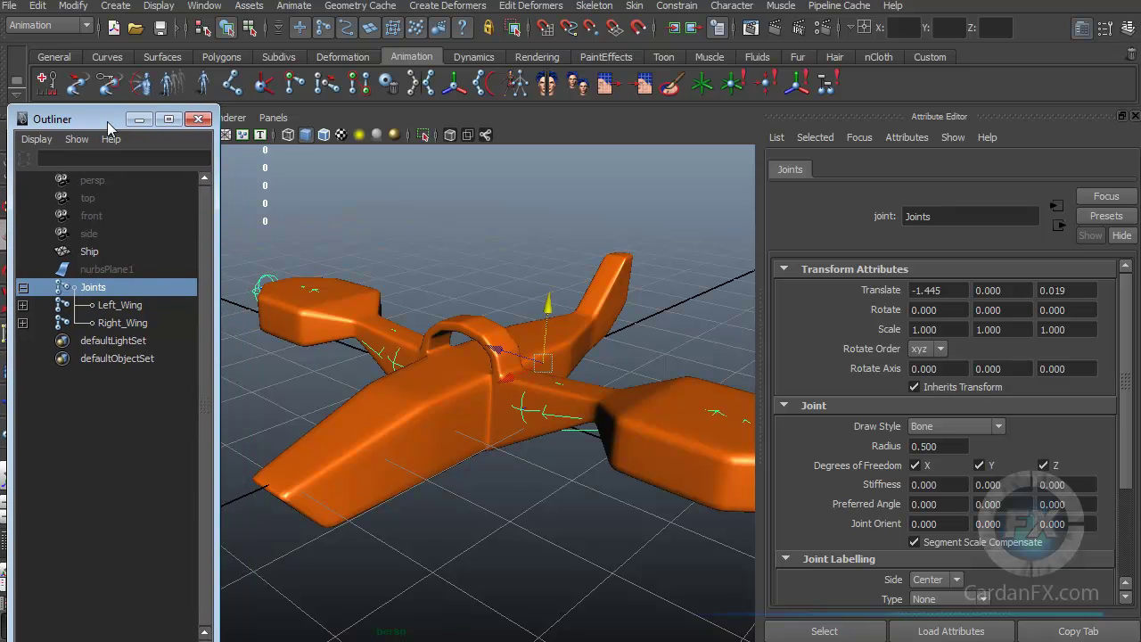
{"action": "left_click_drag", "start_coordinate": [535, 305], "coordinate": [548, 275]}
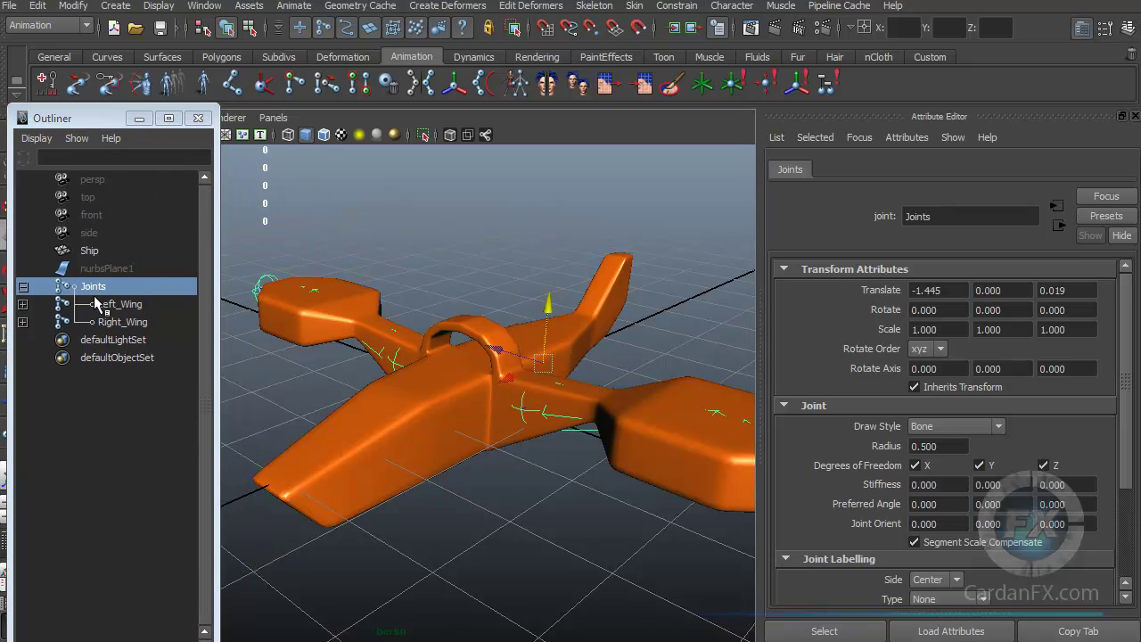
{"action": "left_click", "coordinate": [23, 286]}
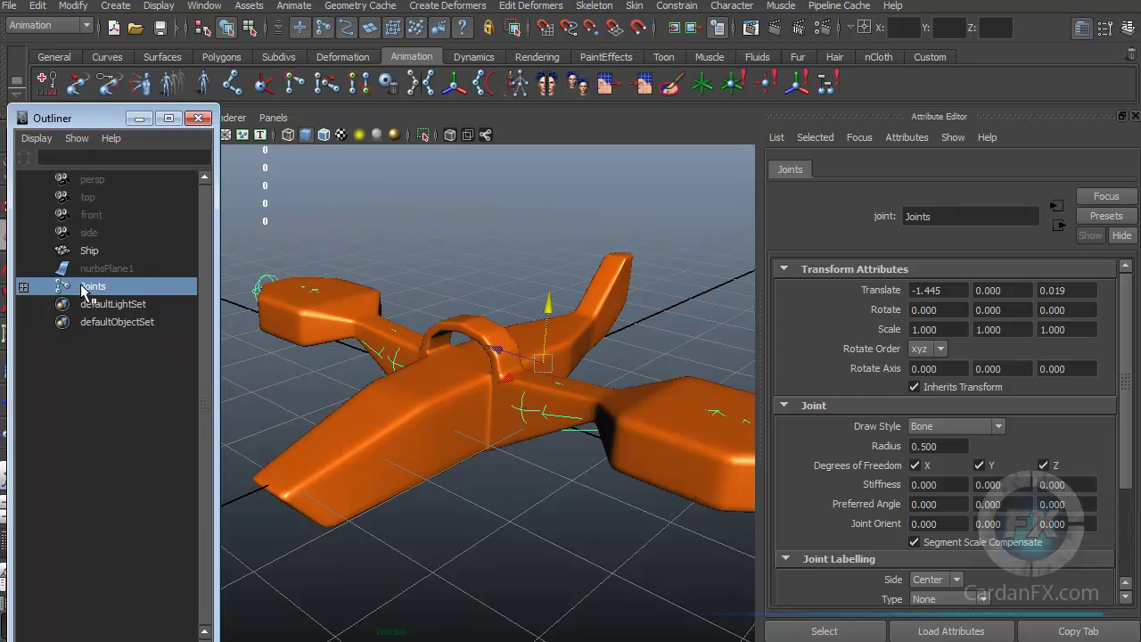
{"action": "left_click", "coordinate": [81, 433]}
{"action": "left_click", "coordinate": [86, 287]}
{"action": "left_click", "coordinate": [87, 253], "text": "ctrl"}
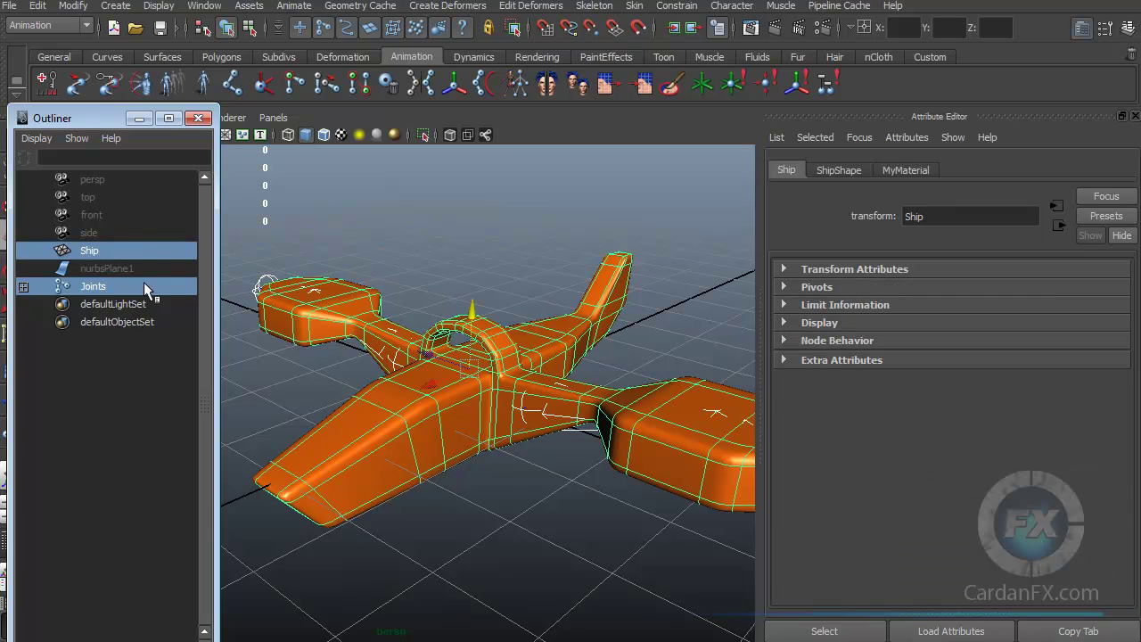
{"action": "left_click", "coordinate": [88, 252]}
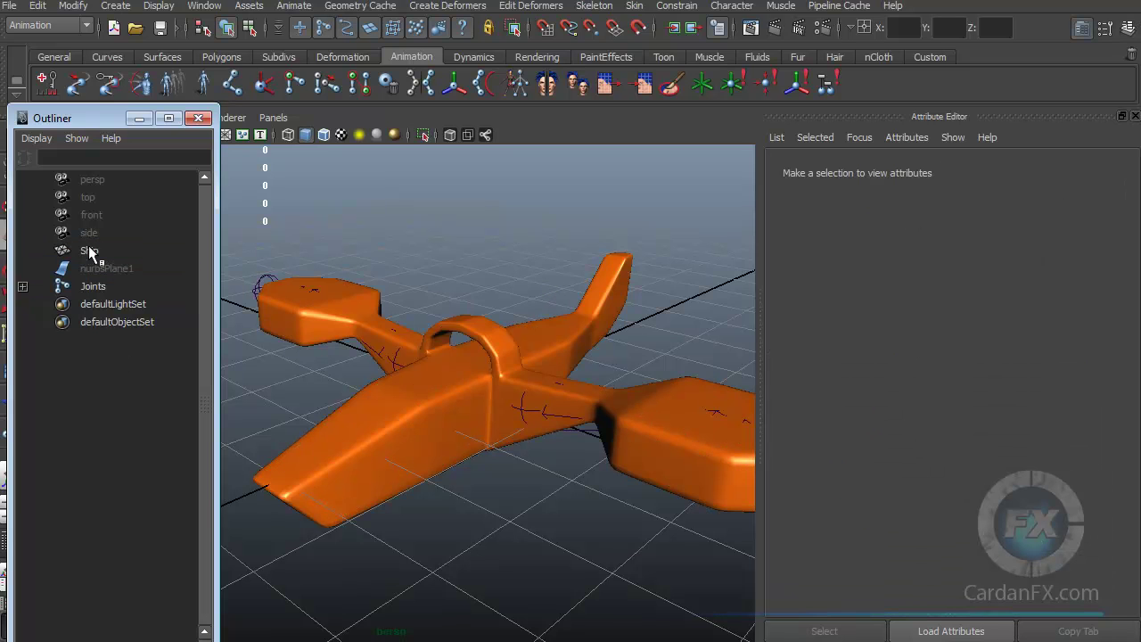
{"action": "left_click", "coordinate": [97, 288], "text": "shift"}
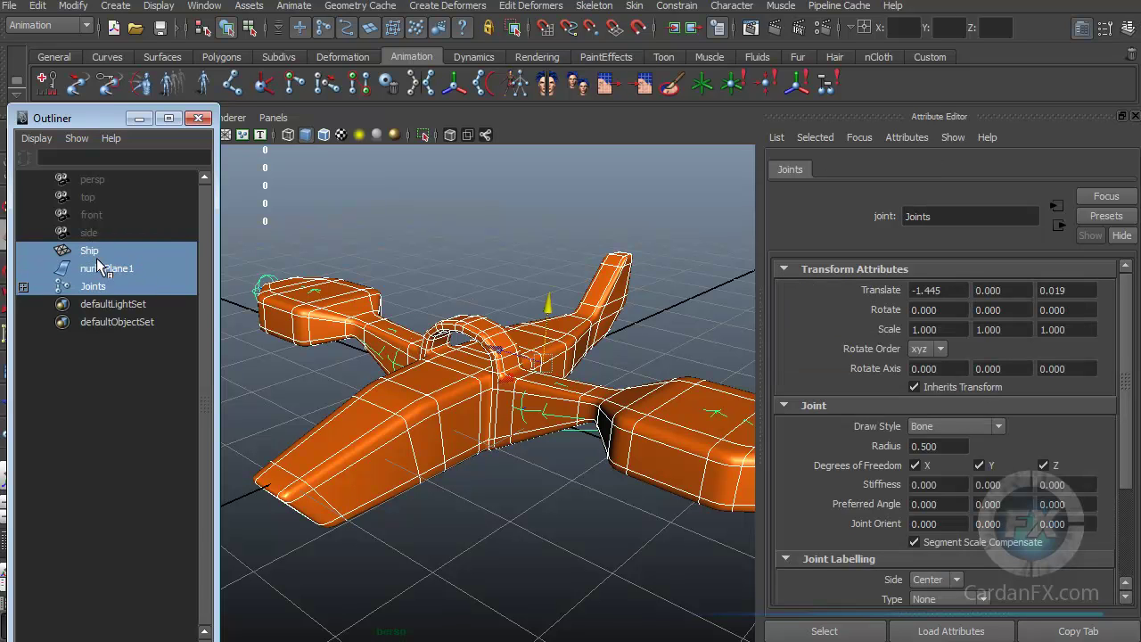
{"action": "left_click", "coordinate": [83, 399]}
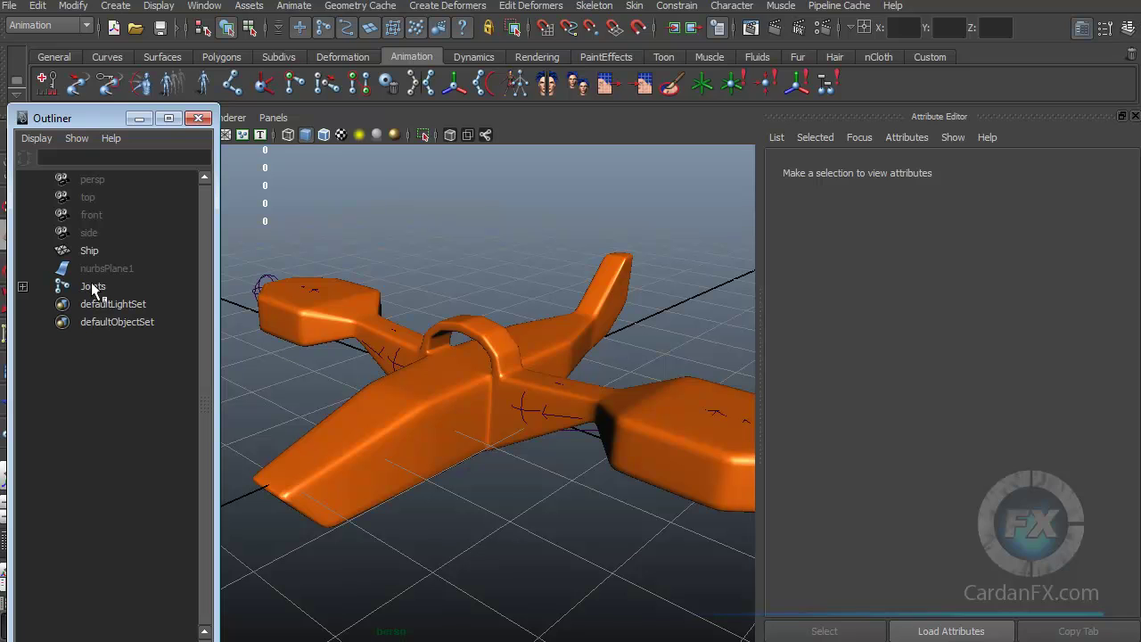
- Smooth-bind the Ship mesh to the Joints hierarchy with closest distance, classic linear skinning, 5 max influences and a 4.0 dropoff rate, and deselect everything
{"action": "left_click", "coordinate": [91, 283]}
{"action": "left_click", "coordinate": [91, 252], "text": "ctrl"}
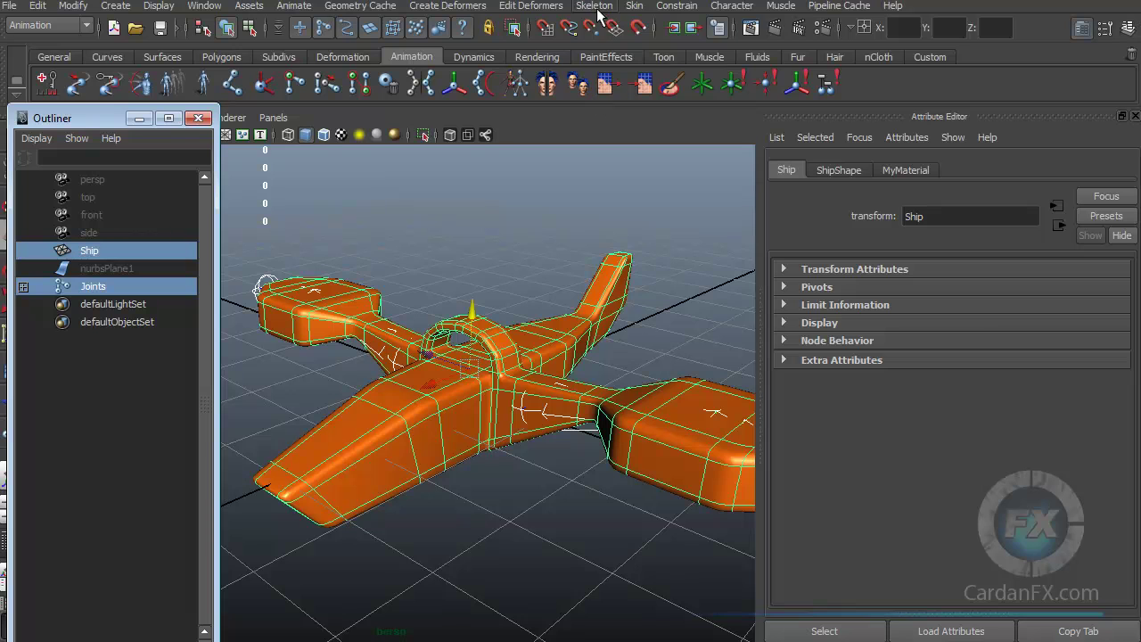
{"action": "left_click", "coordinate": [634, 8]}
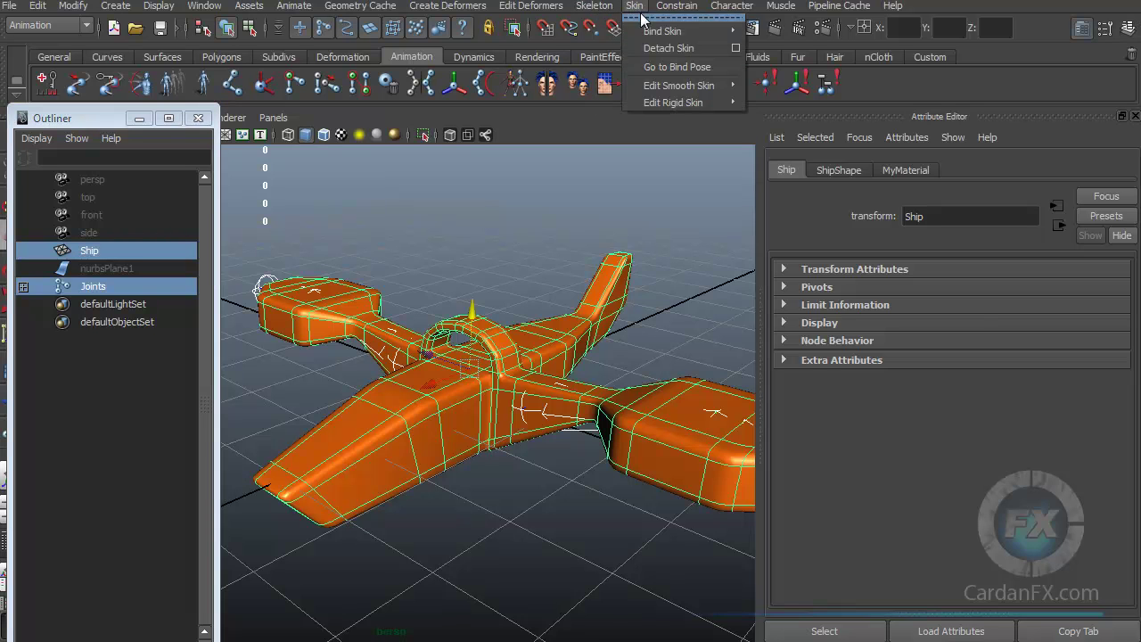
{"action": "mouse_move", "coordinate": [648, 34]}
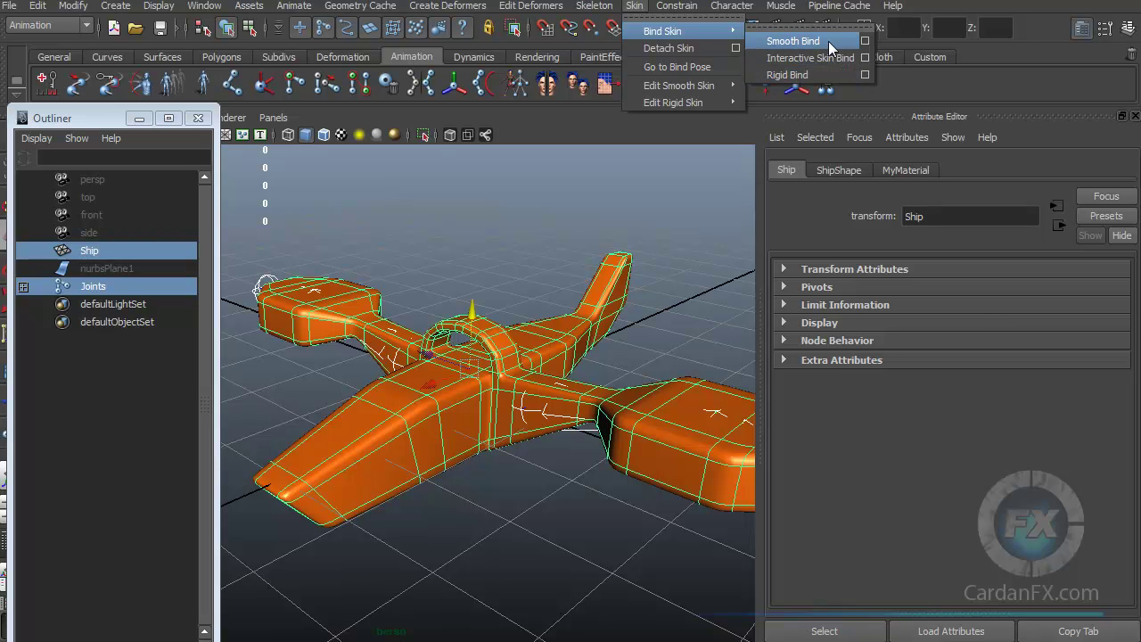
{"action": "left_click", "coordinate": [864, 42]}
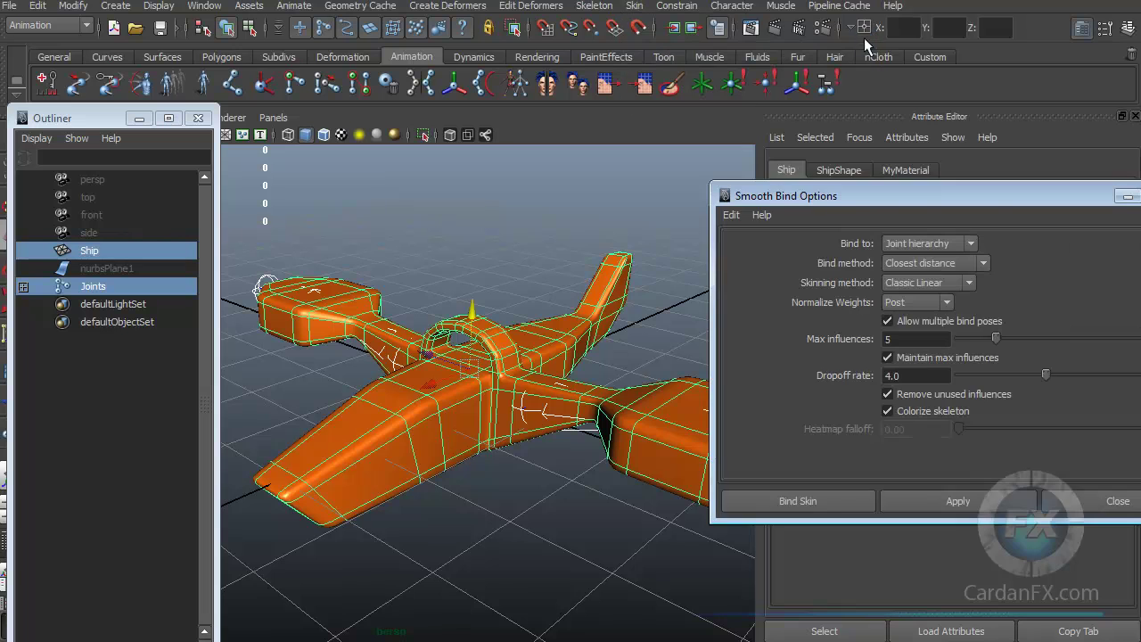
{"action": "left_click_drag", "start_coordinate": [862, 202], "coordinate": [641, 184]}
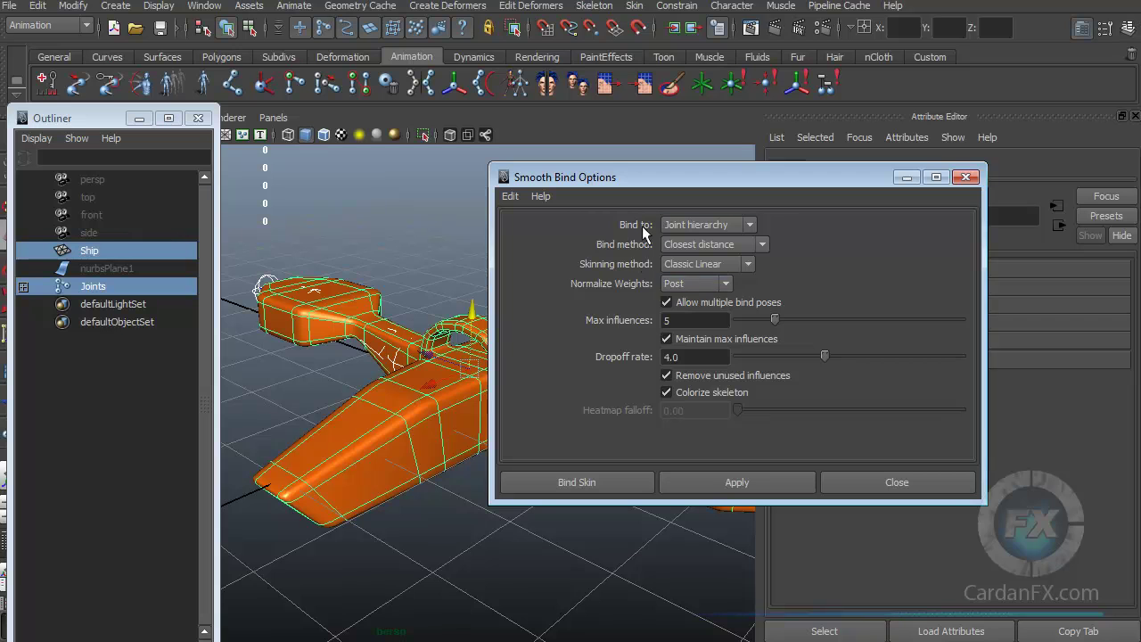
{"action": "left_click_drag", "start_coordinate": [692, 173], "coordinate": [753, 189]}
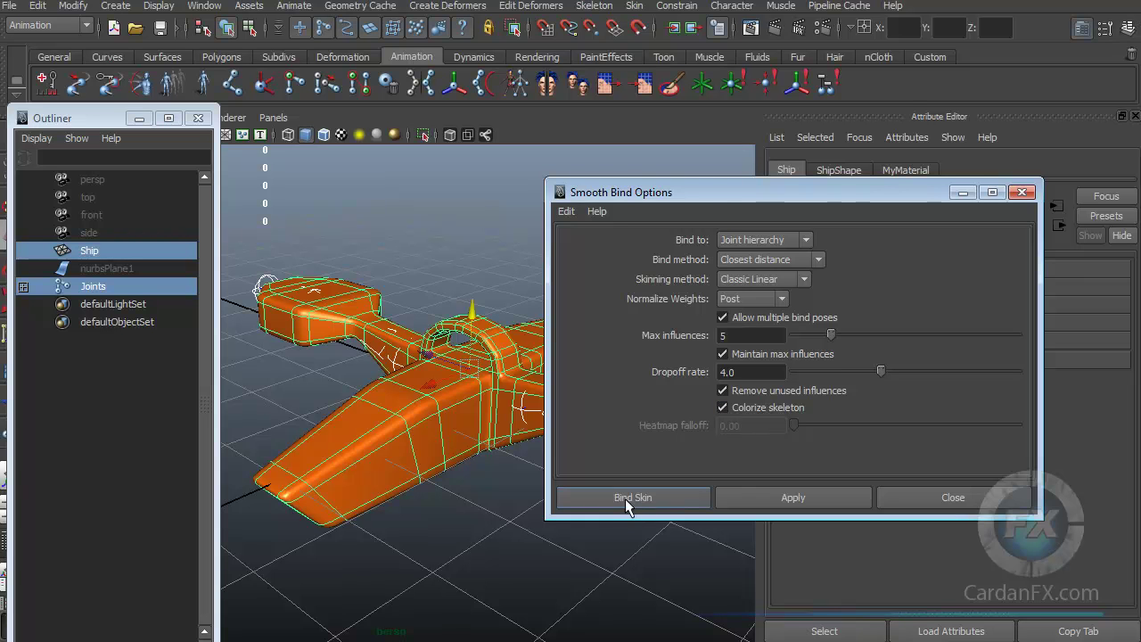
{"action": "left_click", "coordinate": [649, 497]}
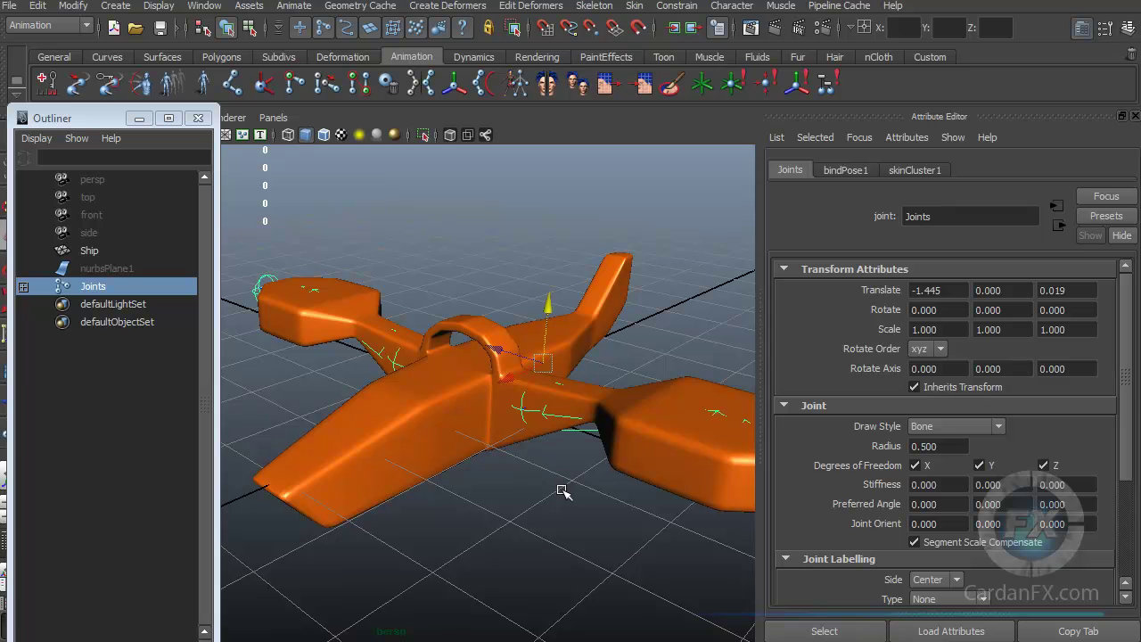
{"action": "left_click", "coordinate": [489, 514]}
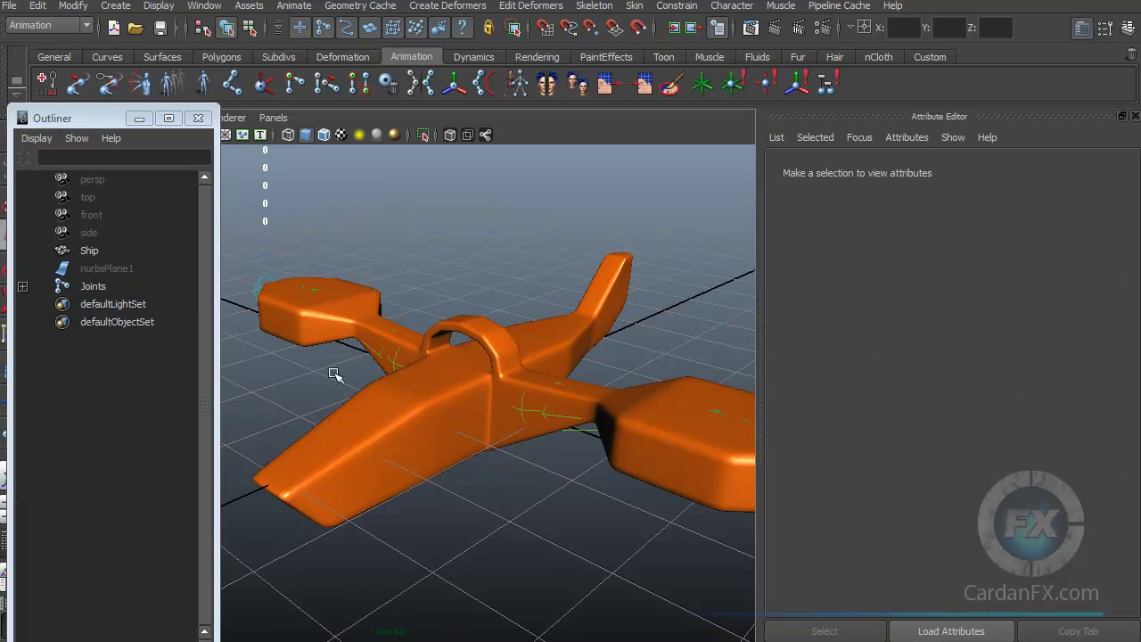
- Test the bind by raising the Joints root to about 2.910 in Y, and undo the last move
{"action": "left_click", "coordinate": [82, 287]}
{"action": "mouse_move", "coordinate": [548, 307]}
{"action": "left_mouse_down"}
{"action": "mouse_move", "coordinate": [547, 152]}
{"action": "mouse_move", "coordinate": [546, 382]}
{"action": "mouse_move", "coordinate": [544, 183]}
{"action": "mouse_move", "coordinate": [540, 354]}
{"action": "mouse_move", "coordinate": [530, 308]}
{"action": "left_mouse_up"}
{"action": "right_click_drag", "start_coordinate": [530, 308], "coordinate": [464, 437], "text": "alt"}
{"action": "left_click_drag", "start_coordinate": [463, 436], "coordinate": [533, 335], "text": "alt"}
{"action": "left_click_drag", "start_coordinate": [540, 289], "coordinate": [527, 225]}
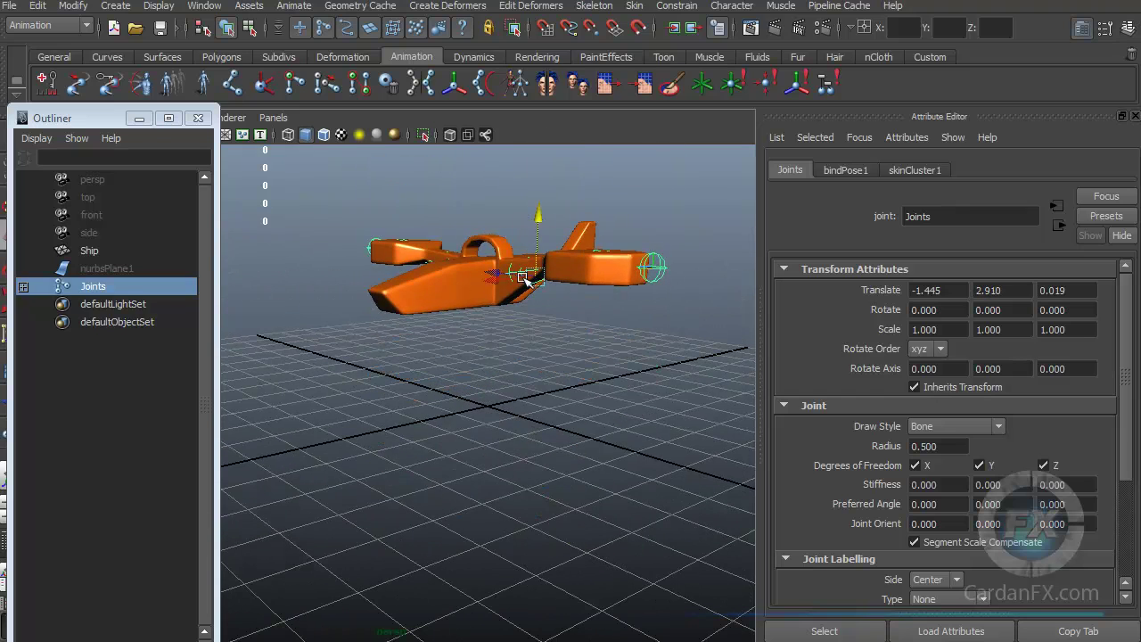
{"action": "key", "text": "z"}
{"action": "left_click_drag", "start_coordinate": [493, 432], "coordinate": [509, 434], "text": "alt"}
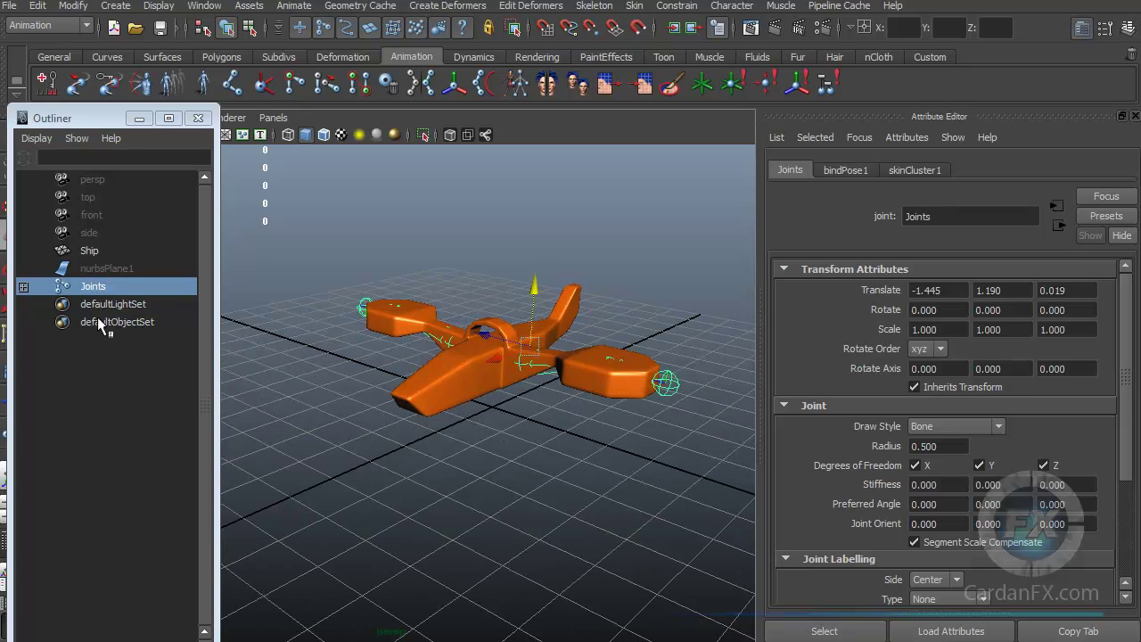
- Expand the Joints hierarchy and move the root joint vertically to about 0.898 in Y
{"action": "left_click", "coordinate": [101, 287]}
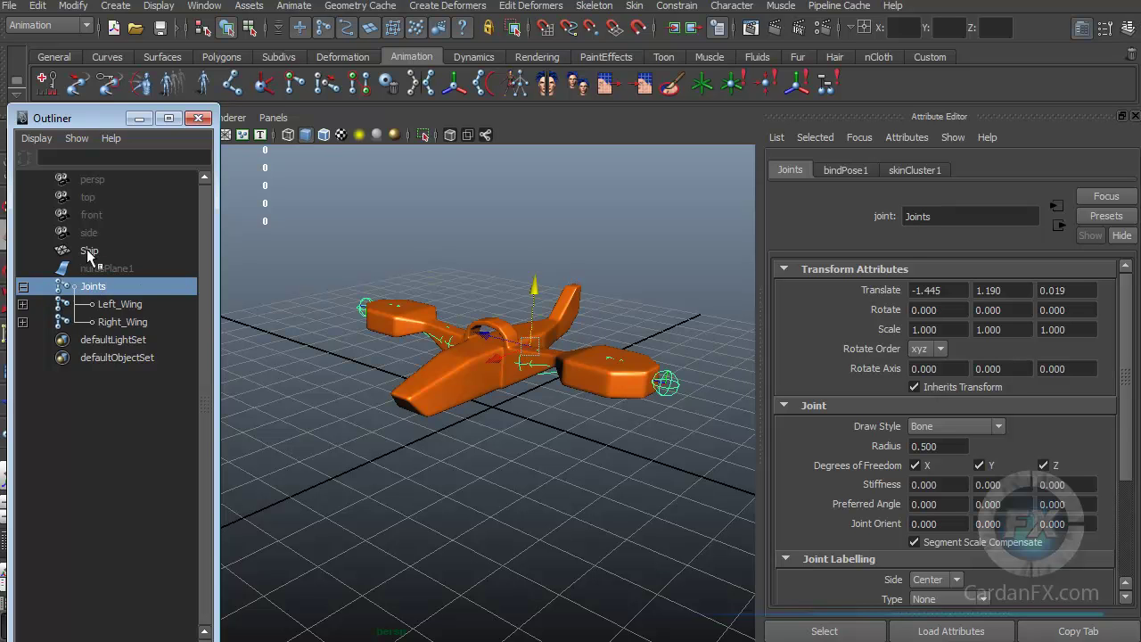
{"action": "left_click_drag", "start_coordinate": [419, 383], "coordinate": [562, 405], "text": "alt"}
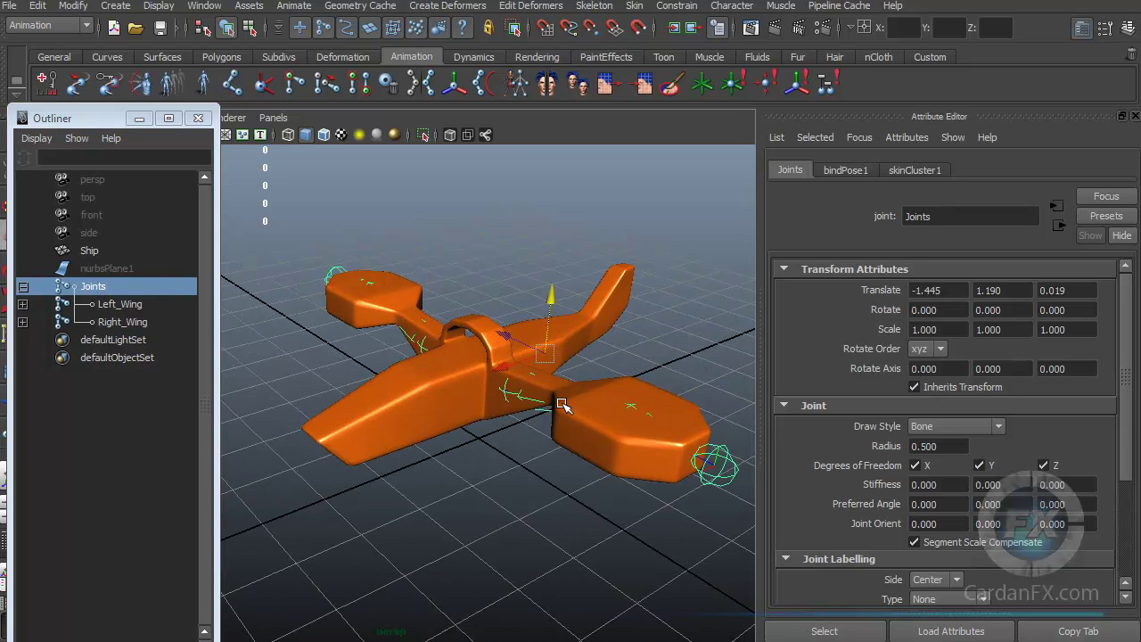
{"action": "left_click_drag", "start_coordinate": [471, 379], "coordinate": [416, 387], "text": "alt"}
{"action": "mouse_move", "coordinate": [558, 276]}
{"action": "left_mouse_down"}
{"action": "mouse_move", "coordinate": [558, 183]}
{"action": "mouse_move", "coordinate": [558, 294]}
{"action": "left_mouse_up"}
{"action": "left_click_drag", "start_coordinate": [548, 303], "coordinate": [414, 434], "text": "alt"}
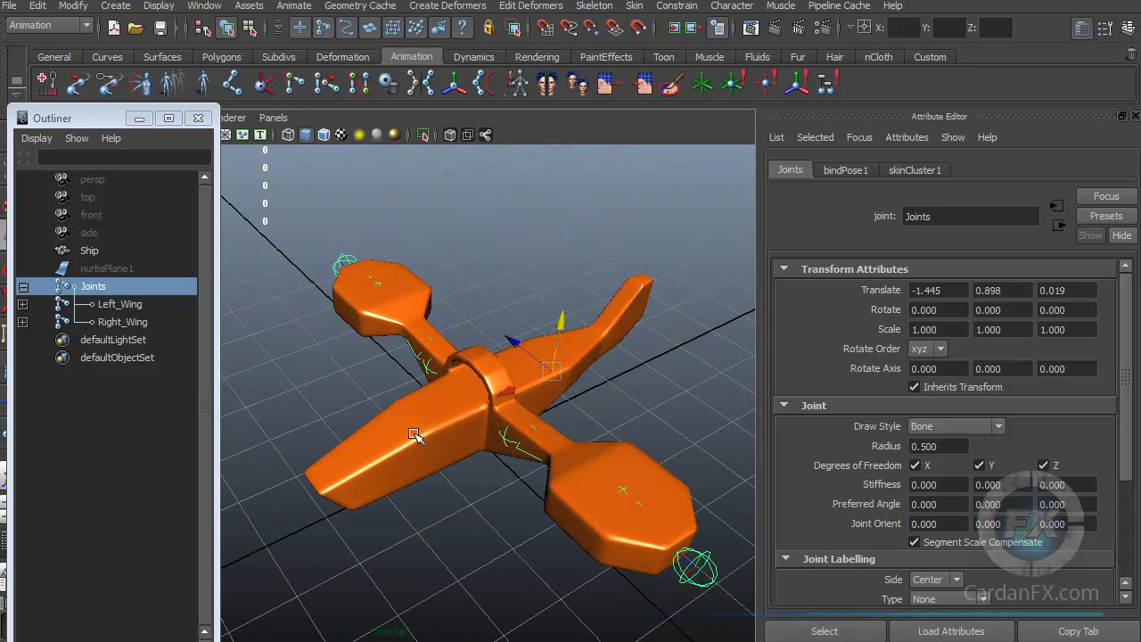
{"action": "left_click_drag", "start_coordinate": [353, 477], "coordinate": [529, 381], "text": "alt"}
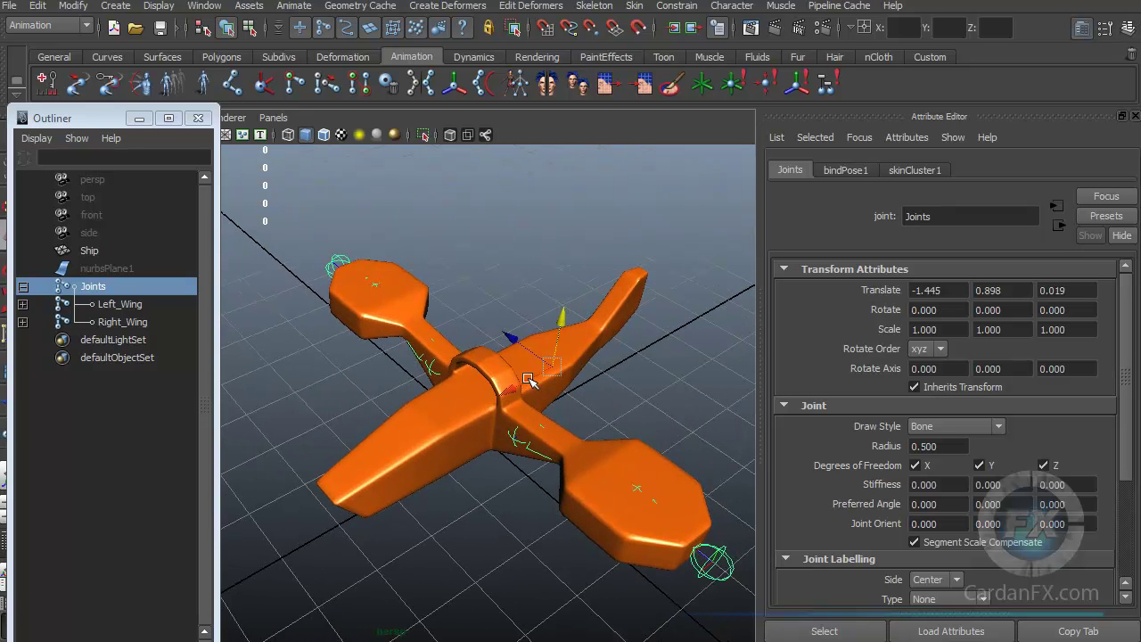
{"action": "left_click_drag", "start_coordinate": [461, 415], "coordinate": [415, 381], "text": "alt"}
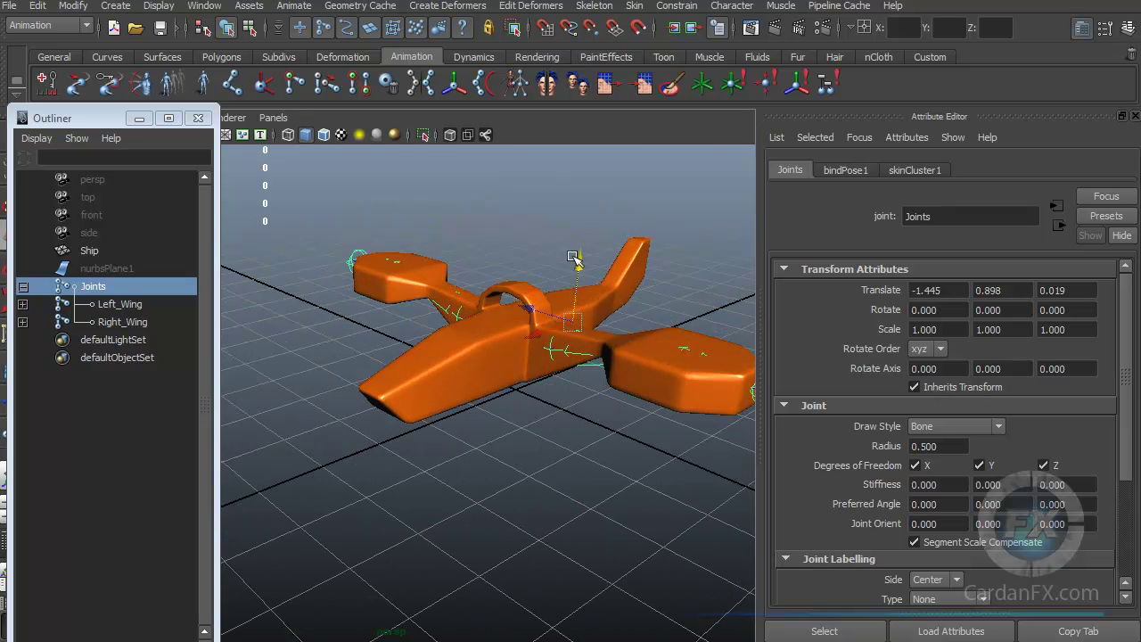
- Raise the Joints root to about 3.405 in Y to test the bound ship, and return it to 0.898
{"action": "left_click_drag", "start_coordinate": [582, 268], "coordinate": [575, 111]}
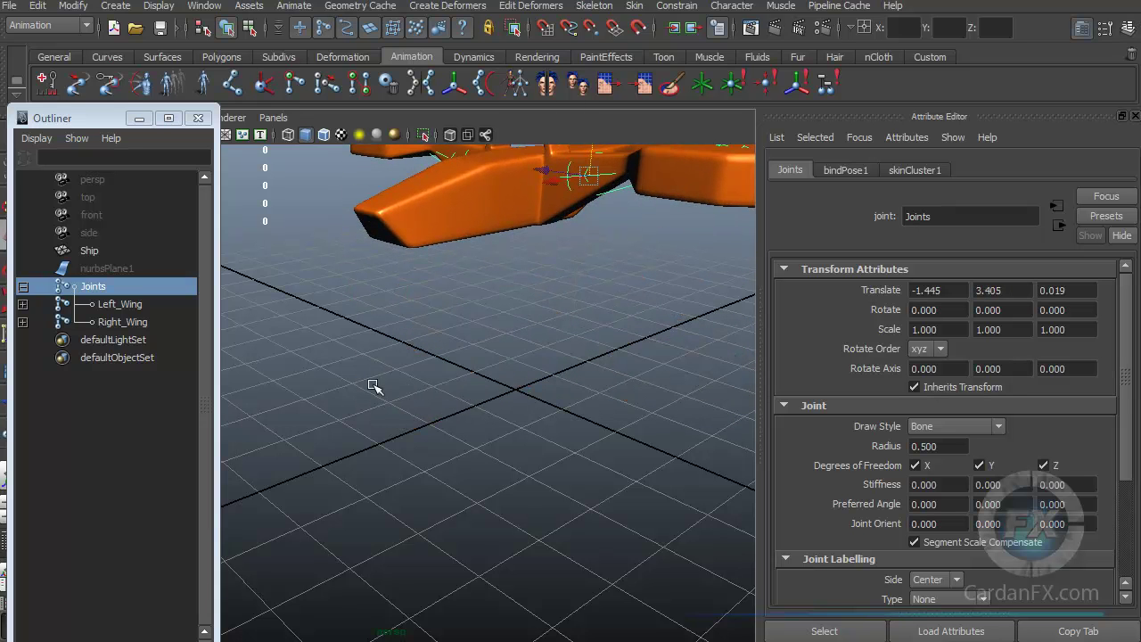
{"action": "left_click_drag", "start_coordinate": [380, 414], "coordinate": [439, 487], "text": "alt"}
{"action": "mouse_move", "coordinate": [530, 253]}
{"action": "left_mouse_down"}
{"action": "mouse_move", "coordinate": [526, 196]}
{"action": "mouse_move", "coordinate": [511, 400]}
{"action": "mouse_move", "coordinate": [507, 204]}
{"action": "mouse_move", "coordinate": [510, 375]}
{"action": "mouse_move", "coordinate": [510, 352]}
{"action": "mouse_move", "coordinate": [521, 367]}
{"action": "mouse_move", "coordinate": [525, 254]}
{"action": "mouse_move", "coordinate": [524, 267]}
{"action": "left_mouse_up"}
{"action": "left_click_drag", "start_coordinate": [515, 419], "coordinate": [513, 390], "text": "alt"}
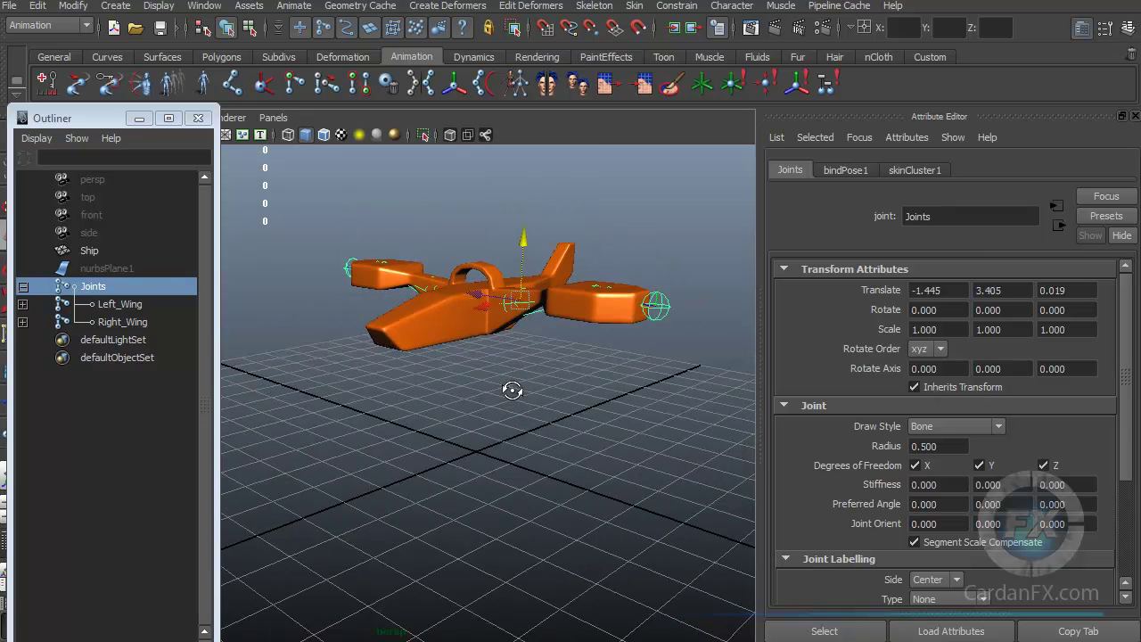
{"action": "left_click_drag", "start_coordinate": [524, 255], "coordinate": [510, 358]}
- Select the Left_Wing joint and test the bind by rotating it to about 5.151, 4.354, 9.527
{"action": "scroll", "coordinate": [510, 437], "scroll_direction": "up", "scroll_amount": 5}
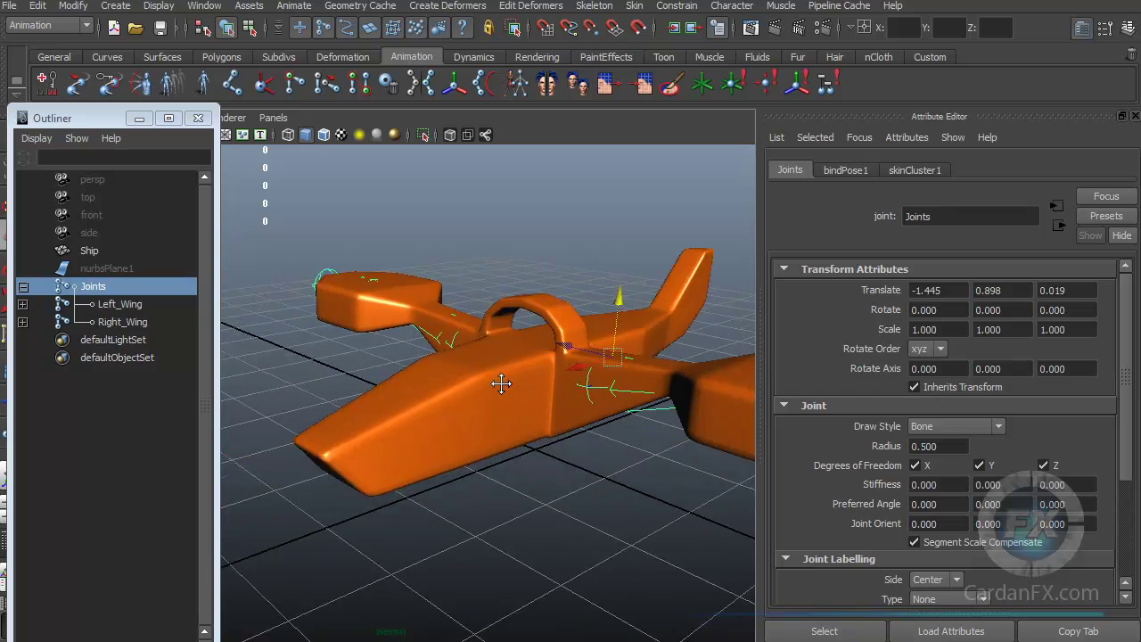
{"action": "scroll", "coordinate": [494, 438], "scroll_direction": "down", "scroll_amount": 3}
{"action": "left_click_drag", "start_coordinate": [489, 436], "coordinate": [475, 457], "text": "alt"}
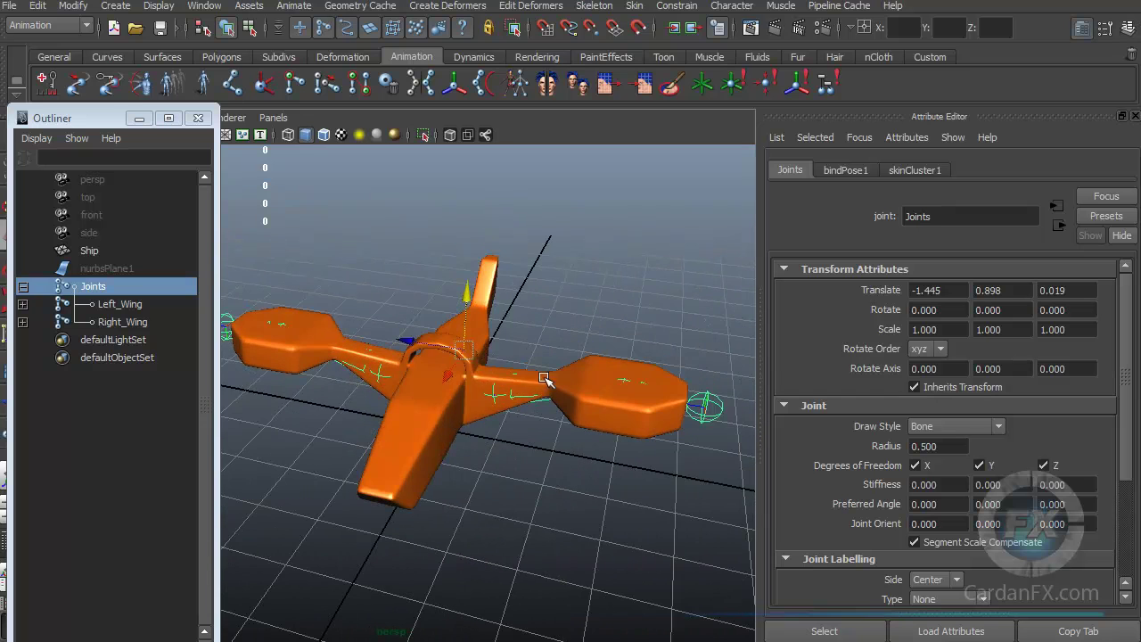
{"action": "left_click", "coordinate": [495, 389]}
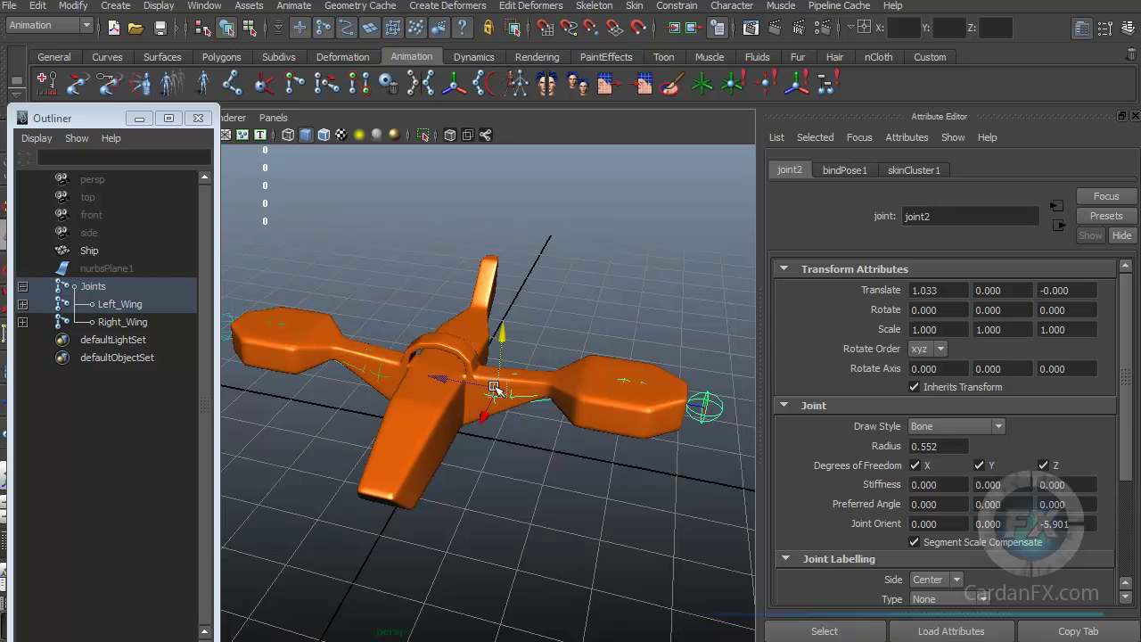
{"action": "left_click", "coordinate": [113, 305]}
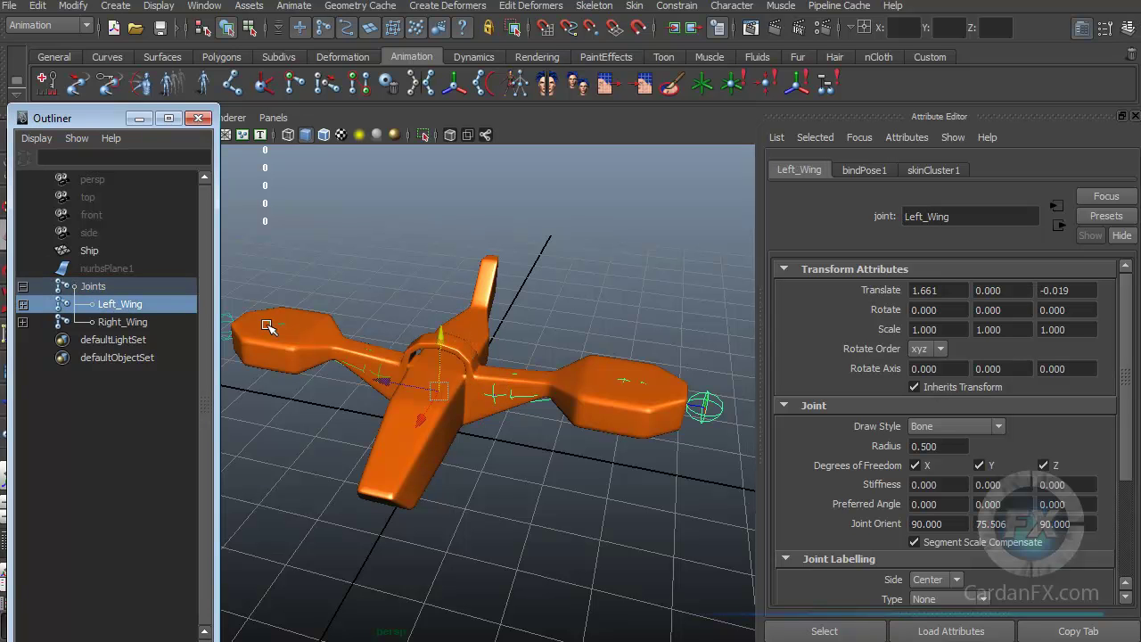
{"action": "left_click_drag", "start_coordinate": [96, 116], "coordinate": [145, 194]}
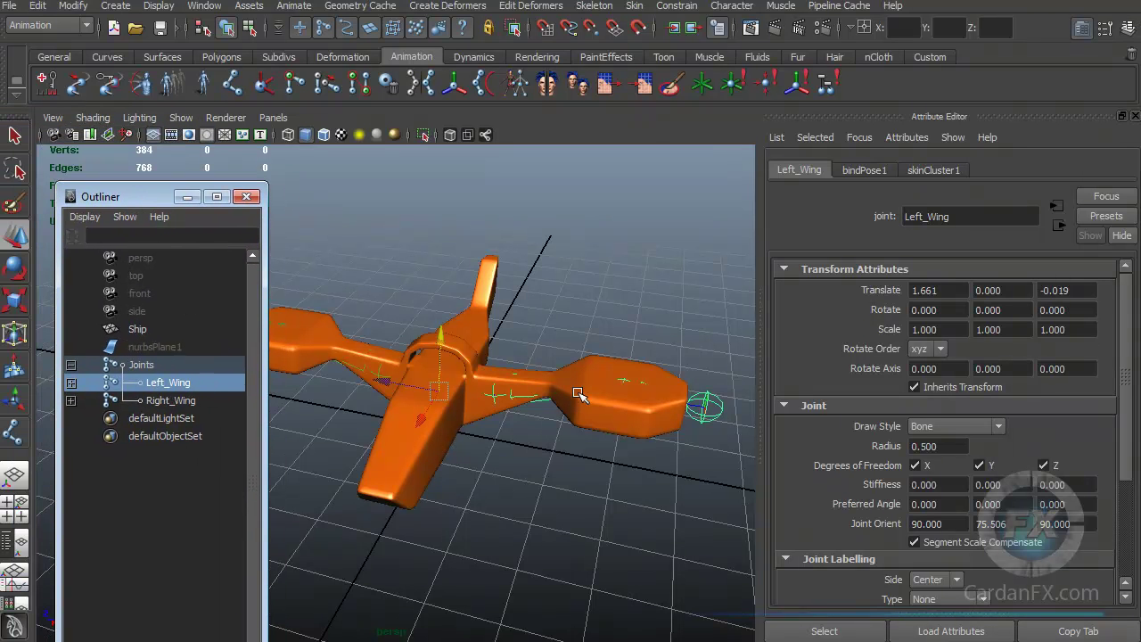
{"action": "left_click", "coordinate": [17, 277]}
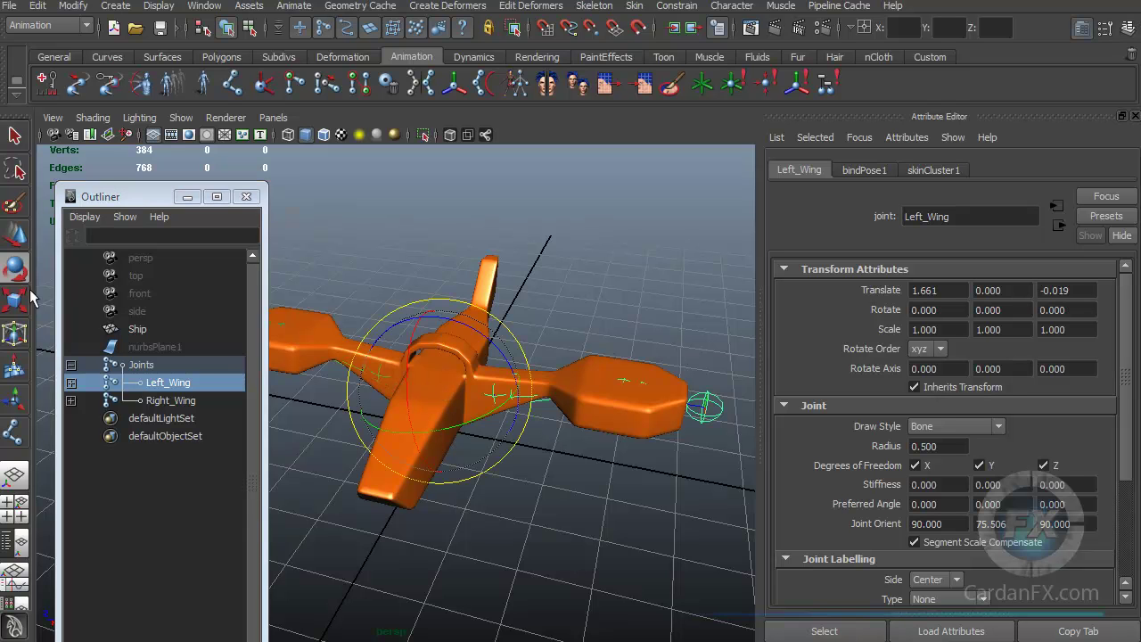
{"action": "mouse_move", "coordinate": [506, 326]}
{"action": "left_mouse_down"}
{"action": "mouse_move", "coordinate": [505, 303]}
{"action": "mouse_move", "coordinate": [527, 407]}
{"action": "mouse_move", "coordinate": [500, 316]}
{"action": "mouse_move", "coordinate": [553, 420]}
{"action": "mouse_move", "coordinate": [508, 343]}
{"action": "mouse_move", "coordinate": [502, 357]}
{"action": "mouse_move", "coordinate": [502, 338]}
{"action": "mouse_move", "coordinate": [517, 434]}
{"action": "mouse_move", "coordinate": [500, 307]}
{"action": "left_mouse_up"}
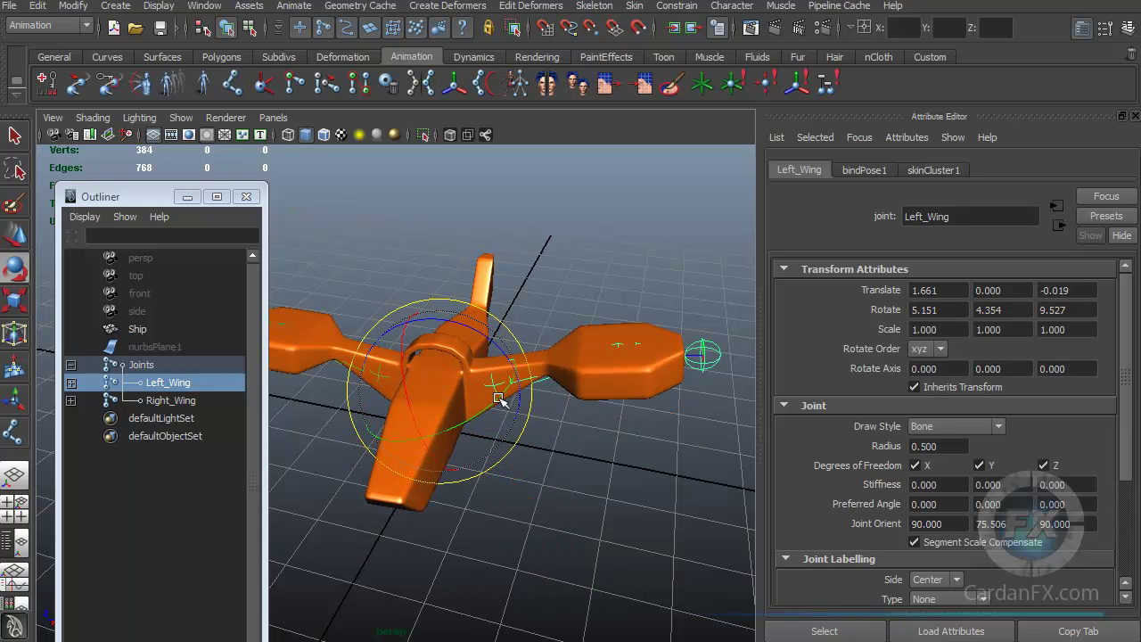
- Try a further rotation of the Left_Wing joint while checking the wing's deformation, and undo it
{"action": "scroll", "coordinate": [509, 397], "scroll_direction": "up", "scroll_amount": 5}
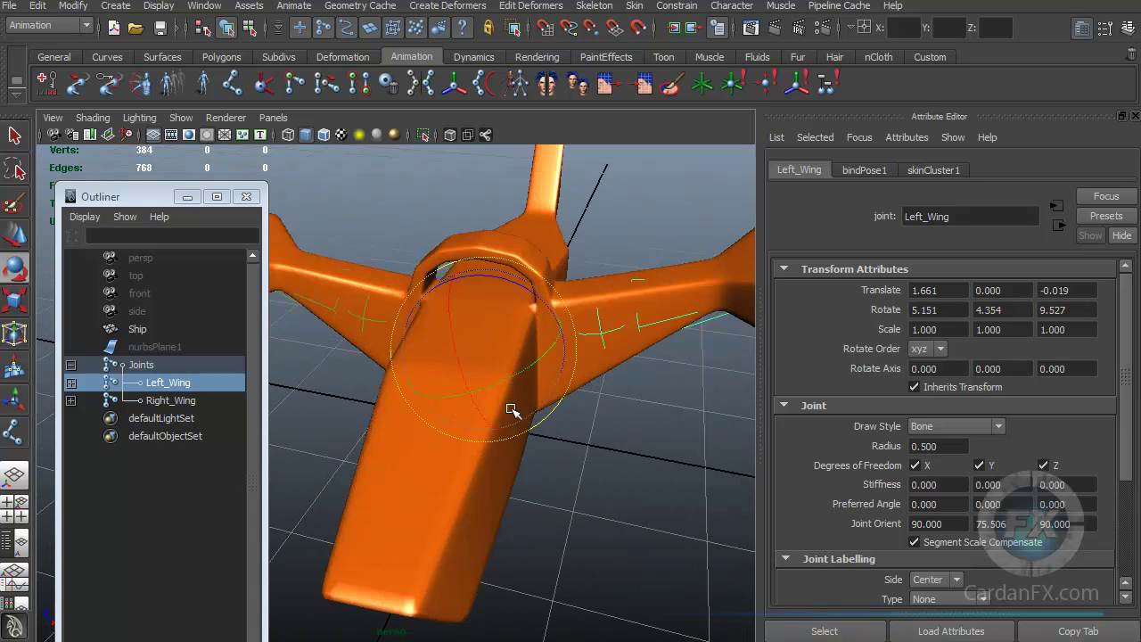
{"action": "scroll", "coordinate": [509, 407], "scroll_direction": "down", "scroll_amount": 5}
{"action": "mouse_move", "coordinate": [490, 414]}
{"action": "left_mouse_down"}
{"action": "mouse_move", "coordinate": [509, 357]}
{"action": "mouse_move", "coordinate": [529, 373]}
{"action": "mouse_move", "coordinate": [446, 255]}
{"action": "mouse_move", "coordinate": [502, 408]}
{"action": "mouse_move", "coordinate": [458, 300]}
{"action": "mouse_move", "coordinate": [486, 370]}
{"action": "mouse_move", "coordinate": [464, 303]}
{"action": "mouse_move", "coordinate": [448, 387]}
{"action": "mouse_move", "coordinate": [427, 400]}
{"action": "mouse_move", "coordinate": [502, 323]}
{"action": "mouse_move", "coordinate": [504, 356]}
{"action": "mouse_move", "coordinate": [535, 382]}
{"action": "mouse_move", "coordinate": [509, 330]}
{"action": "mouse_move", "coordinate": [518, 389]}
{"action": "mouse_move", "coordinate": [512, 353]}
{"action": "mouse_move", "coordinate": [498, 416]}
{"action": "left_mouse_up"}
{"action": "key", "text": "ctrl+z"}
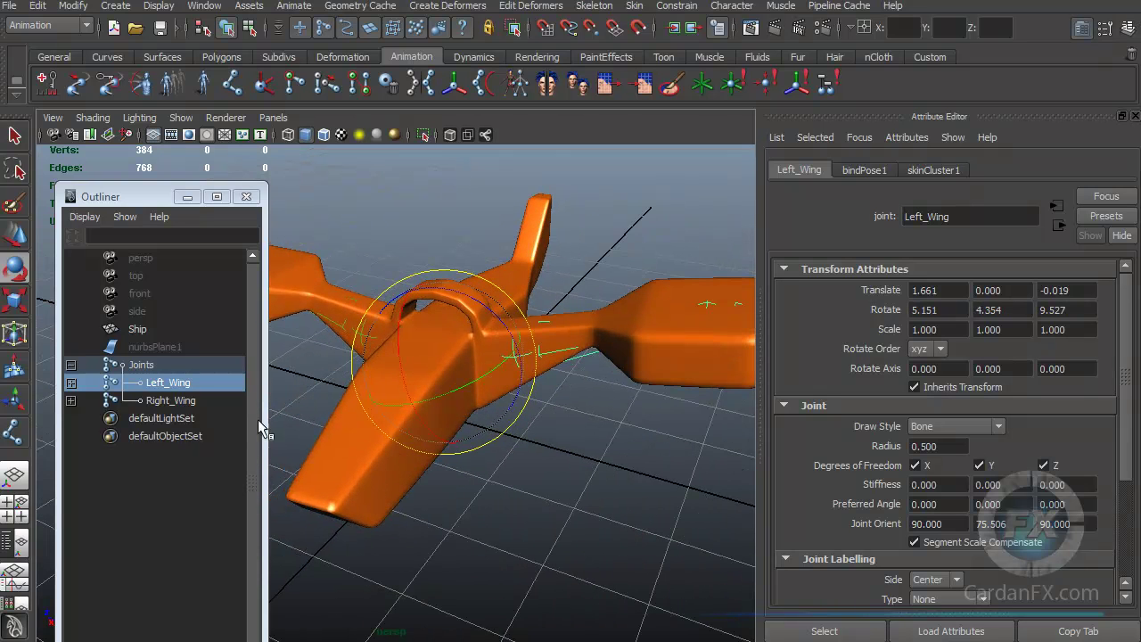
- Expand the Left_Wing hierarchy and add joint2, joint3 and joint4 to the selection
{"action": "left_click", "coordinate": [72, 383]}
{"action": "left_click", "coordinate": [71, 400]}
{"action": "left_click", "coordinate": [71, 418]}
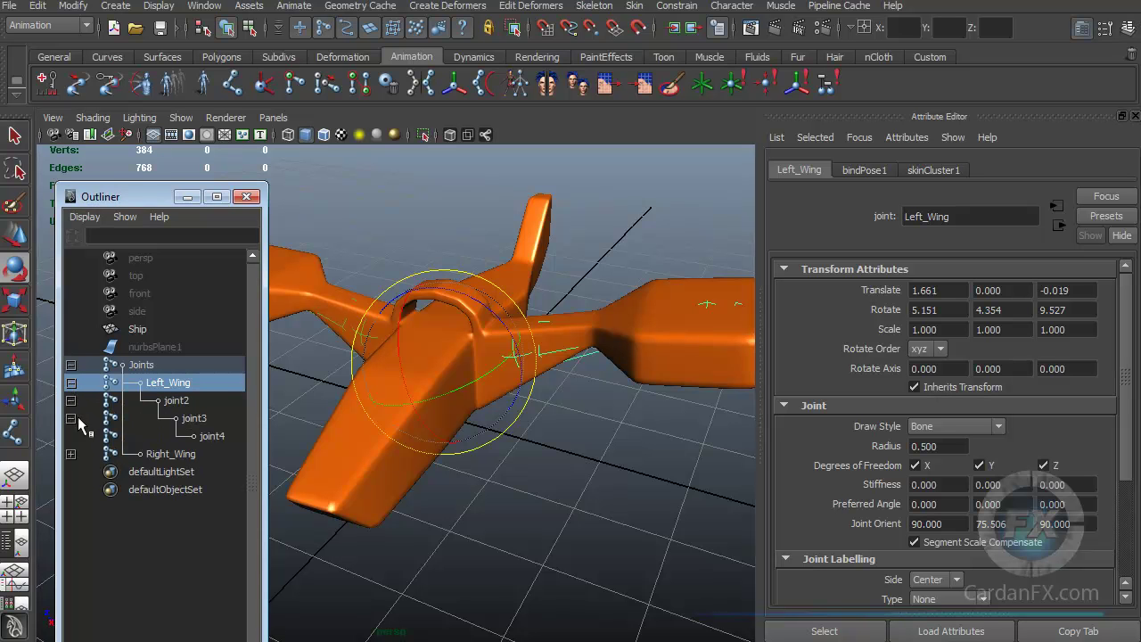
{"action": "left_click", "coordinate": [175, 401]}
{"action": "left_click", "coordinate": [193, 419]}
{"action": "left_click", "coordinate": [212, 436]}
- Try rotating the whole selected left wing joint chain together, and undo the rotation
{"action": "left_click_drag", "start_coordinate": [401, 445], "coordinate": [512, 318], "text": "alt"}
{"action": "key", "text": "ctrl+z"}
{"action": "left_click_drag", "start_coordinate": [474, 357], "coordinate": [487, 383]}
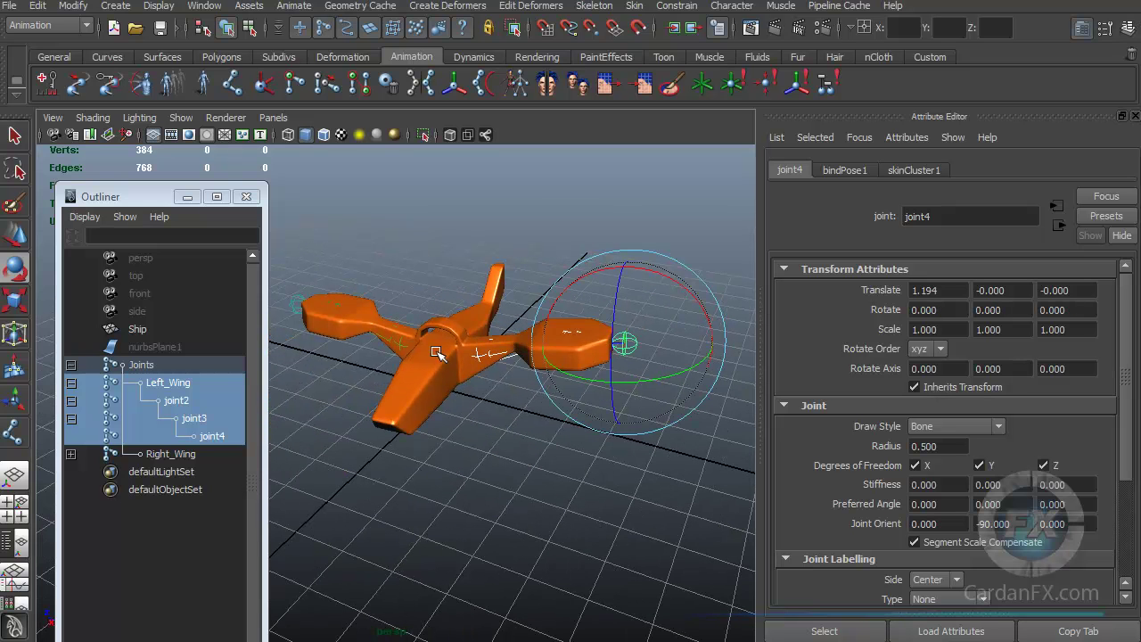
- Expand the Right_Wing hierarchy and add Right_Wing, joint6, joint7 and joint8 to the selected left wing joints
{"action": "left_click", "coordinate": [71, 454], "text": "shift"}
{"action": "left_click", "coordinate": [70, 472]}
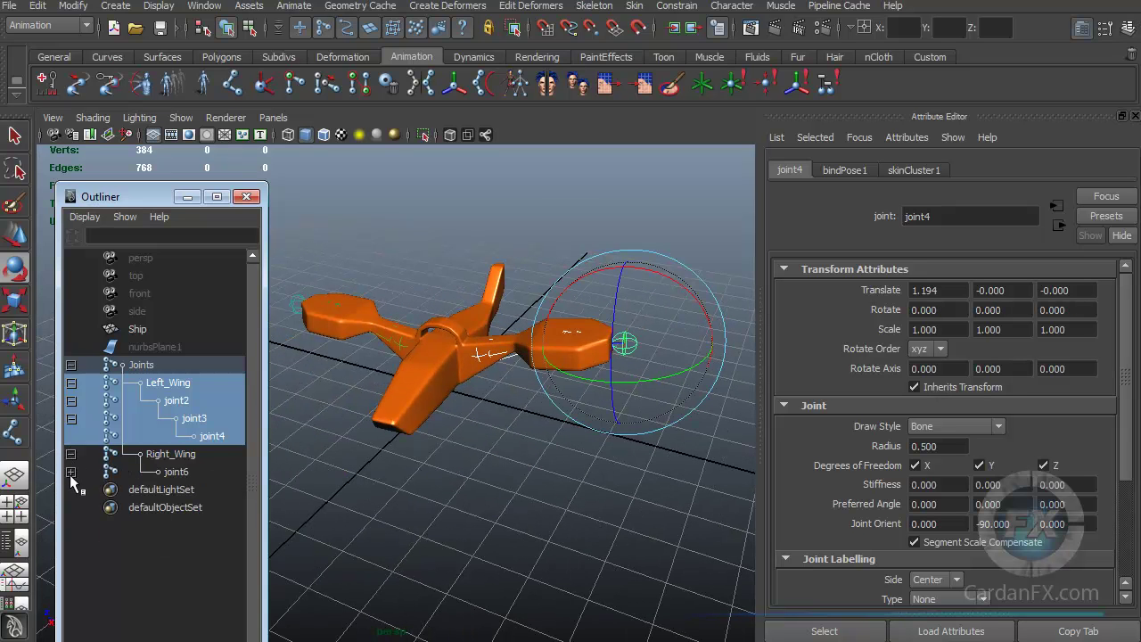
{"action": "left_click", "coordinate": [70, 472]}
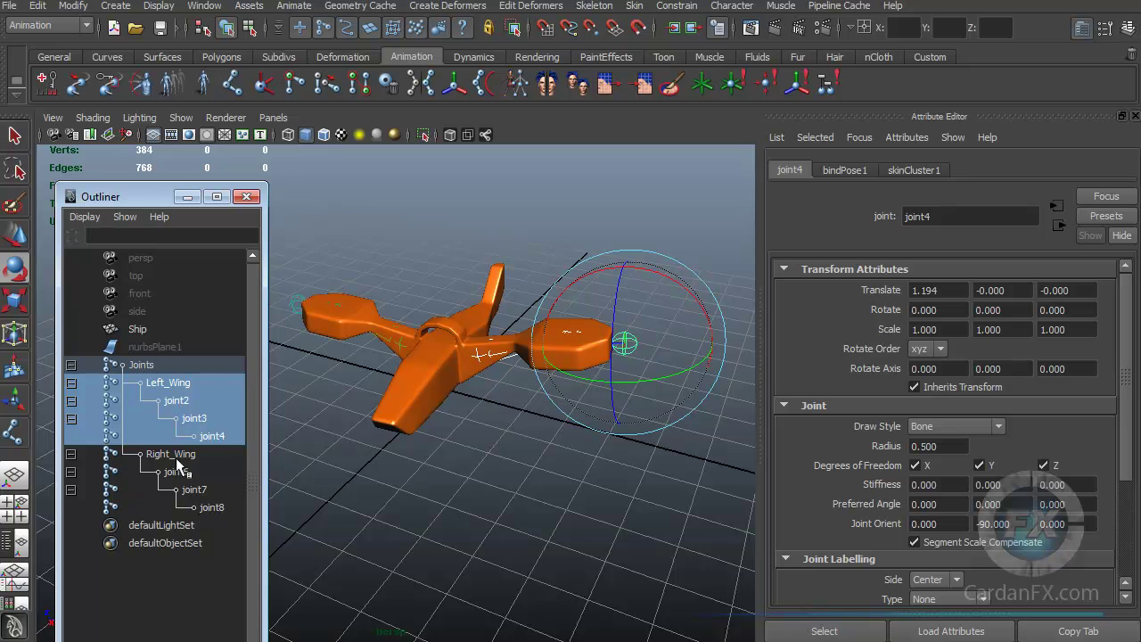
{"action": "left_click", "coordinate": [176, 457], "text": "shift"}
{"action": "left_click", "coordinate": [177, 472], "text": "shift"}
{"action": "left_click", "coordinate": [188, 488], "text": "shift"}
{"action": "left_click", "coordinate": [206, 505], "text": "shift"}
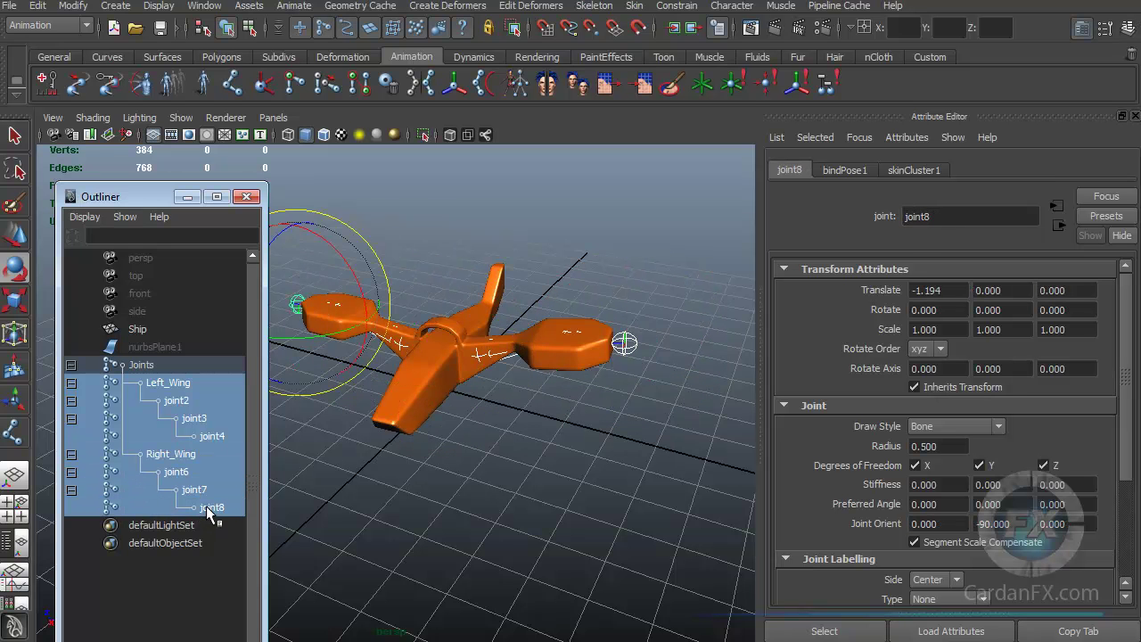
- Rotate all the selected wing joints together to about -32.852 in Z so both wings bend down
{"action": "left_click_drag", "start_coordinate": [335, 405], "coordinate": [370, 296], "text": "alt"}
{"action": "left_click_drag", "start_coordinate": [357, 364], "coordinate": [365, 325]}
{"action": "left_click_drag", "start_coordinate": [366, 325], "coordinate": [407, 307], "text": "alt"}
{"action": "left_click_drag", "start_coordinate": [300, 355], "coordinate": [314, 399]}
{"action": "left_click_drag", "start_coordinate": [314, 348], "coordinate": [326, 389]}
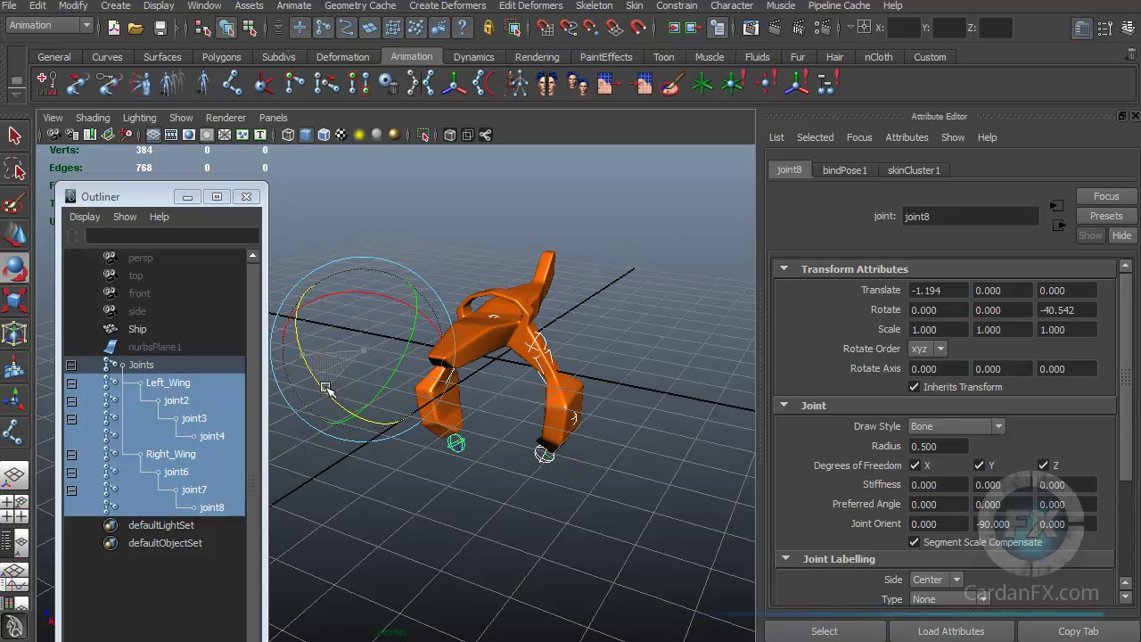
{"action": "mouse_move", "coordinate": [326, 389]}
{"action": "left_mouse_down"}
{"action": "mouse_move", "coordinate": [316, 312]}
{"action": "mouse_move", "coordinate": [317, 383]}
{"action": "mouse_move", "coordinate": [303, 337]}
{"action": "mouse_move", "coordinate": [310, 385]}
{"action": "left_mouse_up"}
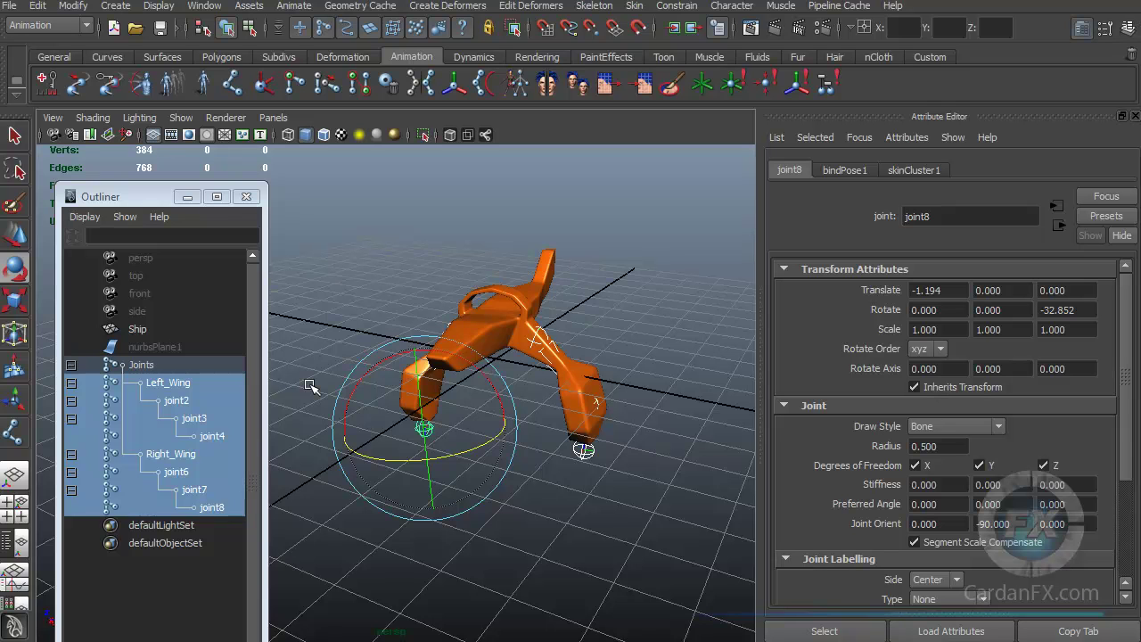